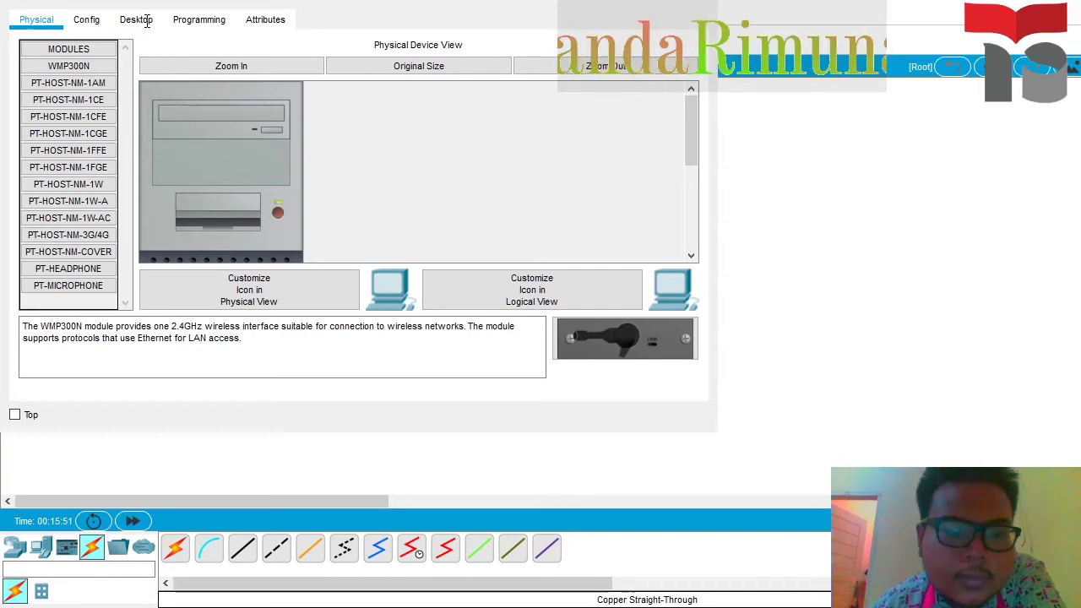
Assign the PC the static IP address 192.168.10.4 with subnet mask 255.255.255.0 in its IP configuration.
{"action": "left_click", "coordinate": [136, 19]}
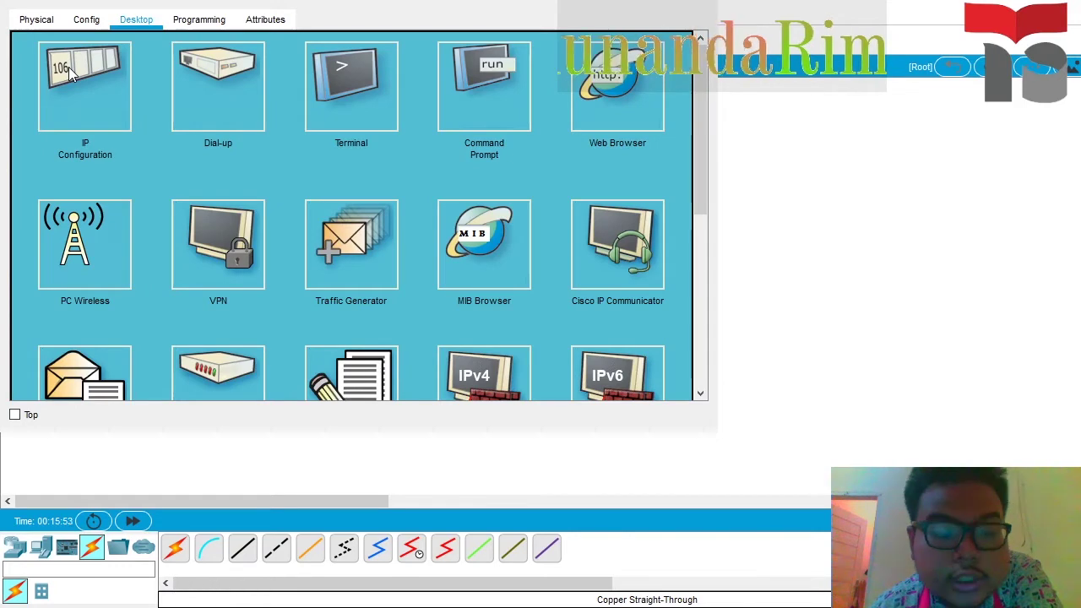
{"action": "left_click", "coordinate": [116, 98]}
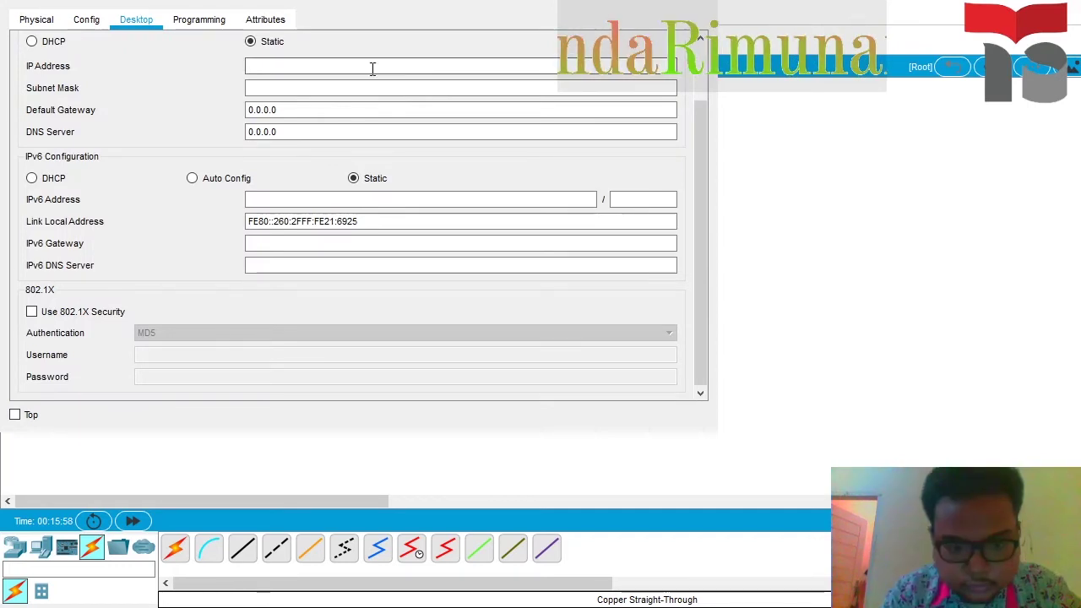
{"action": "left_click", "coordinate": [372, 67]}
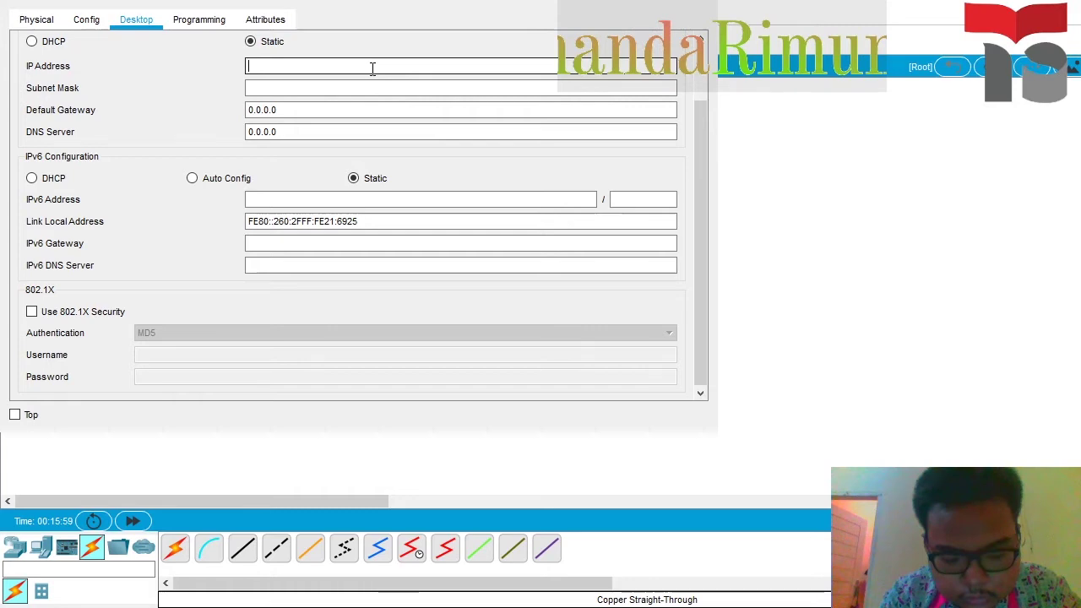
{"action": "type", "text": "192.1"}
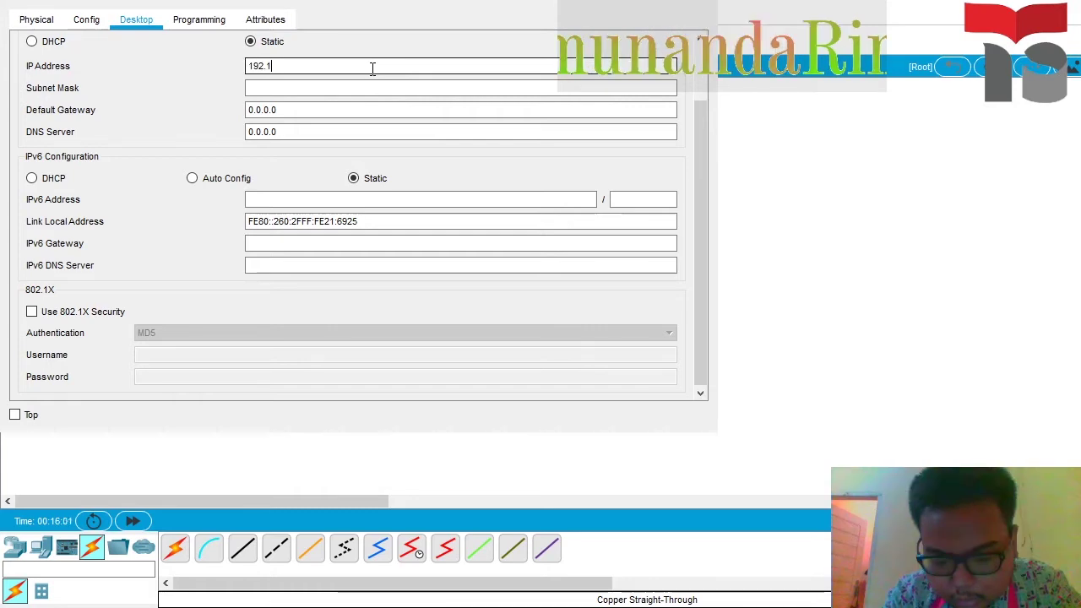
{"action": "type", "text": "68.10."}
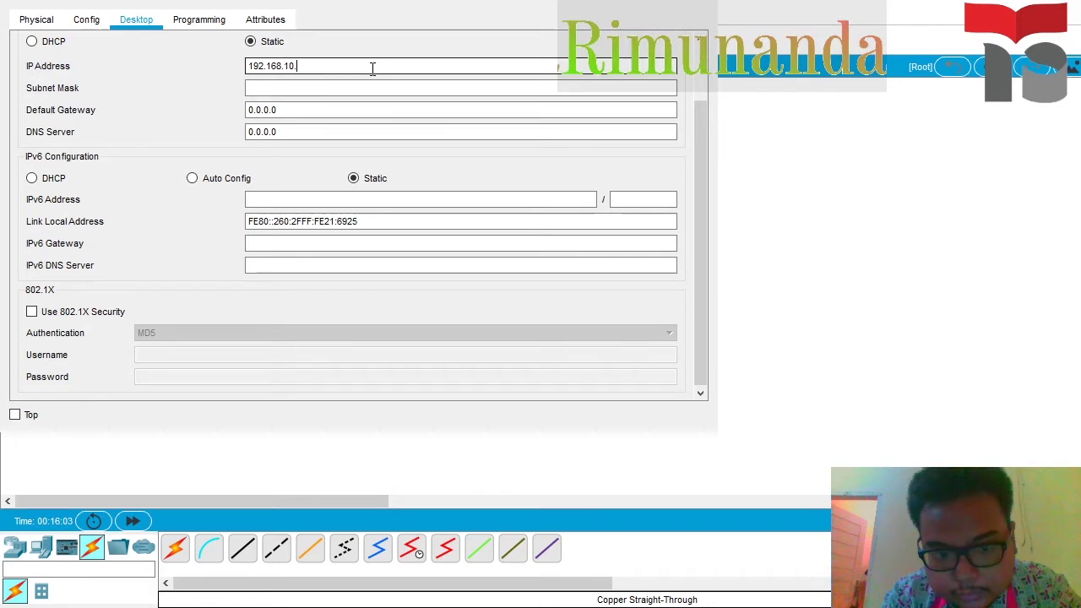
{"action": "type", "text": "4"}
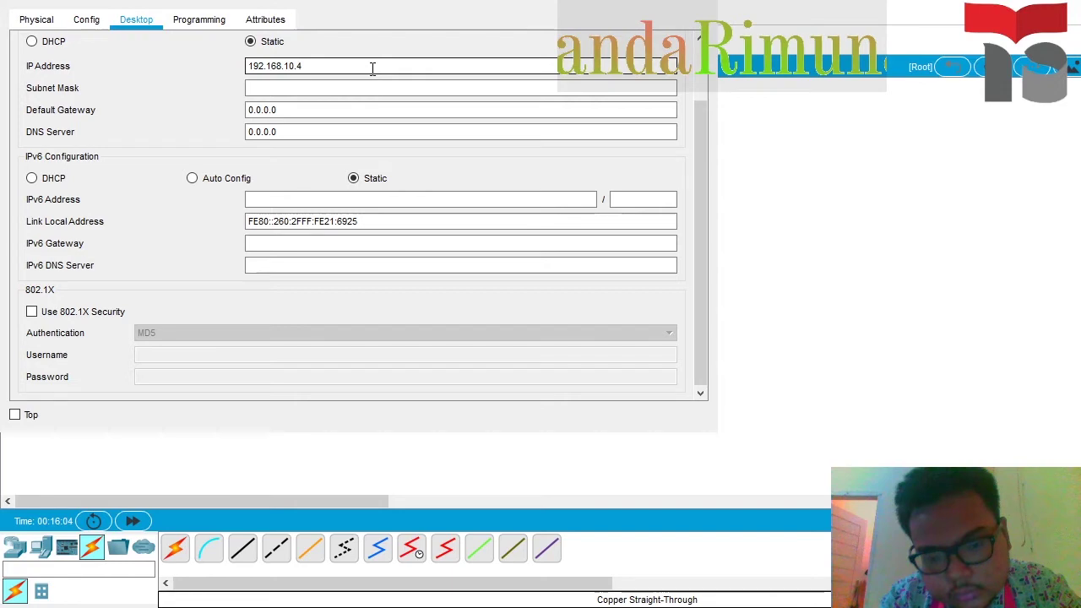
{"action": "key", "text": "Tab"}
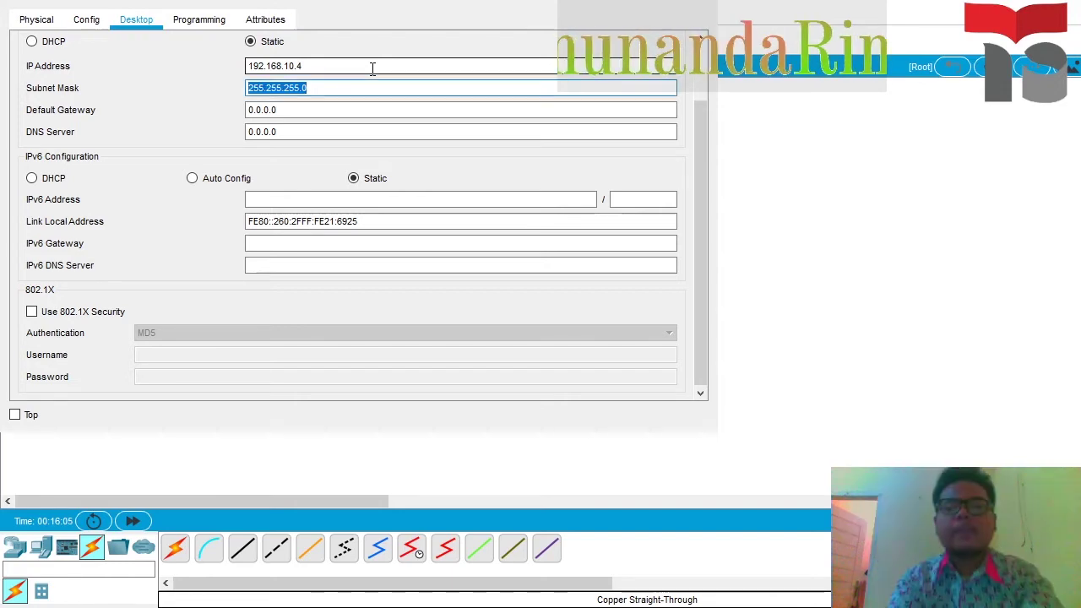
Set the PC's default gateway to 192.168.10.0.
{"action": "key", "text": "Tab"}
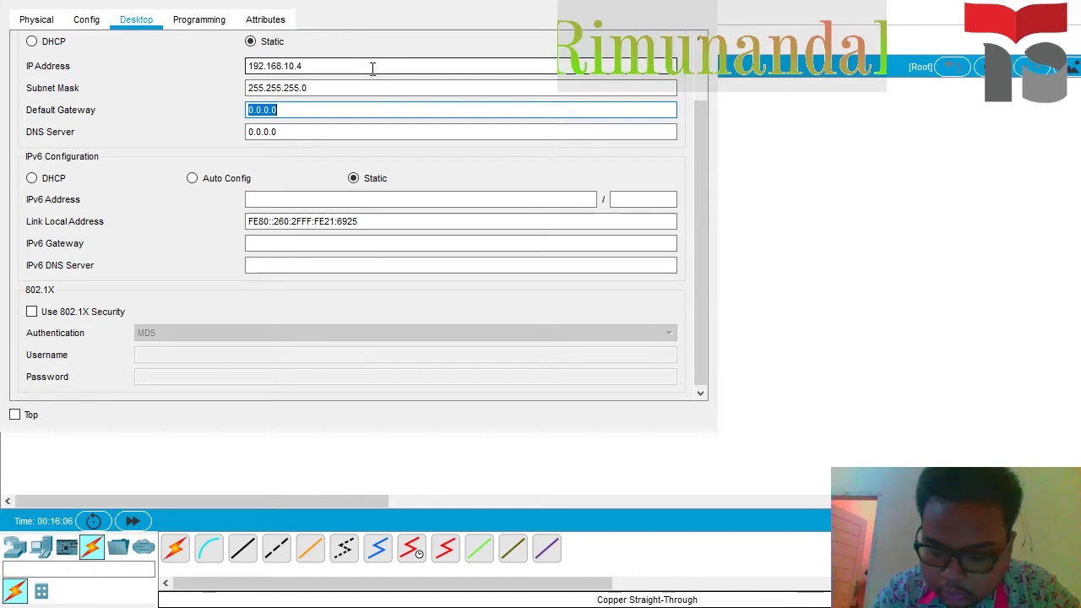
{"action": "type", "text": "192.168.10."}
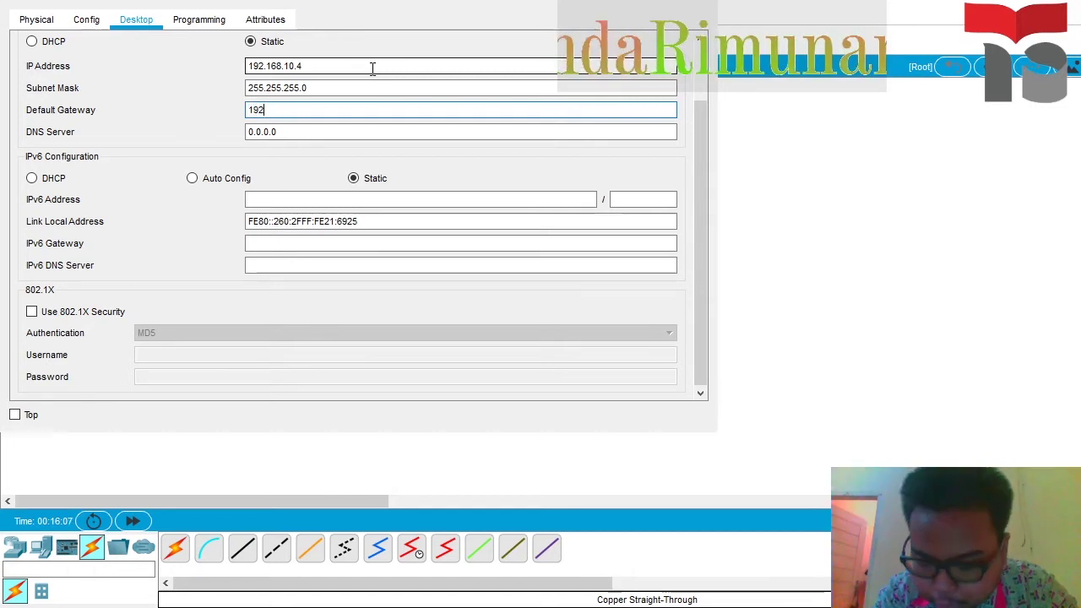
{"action": "type", "text": "0"}
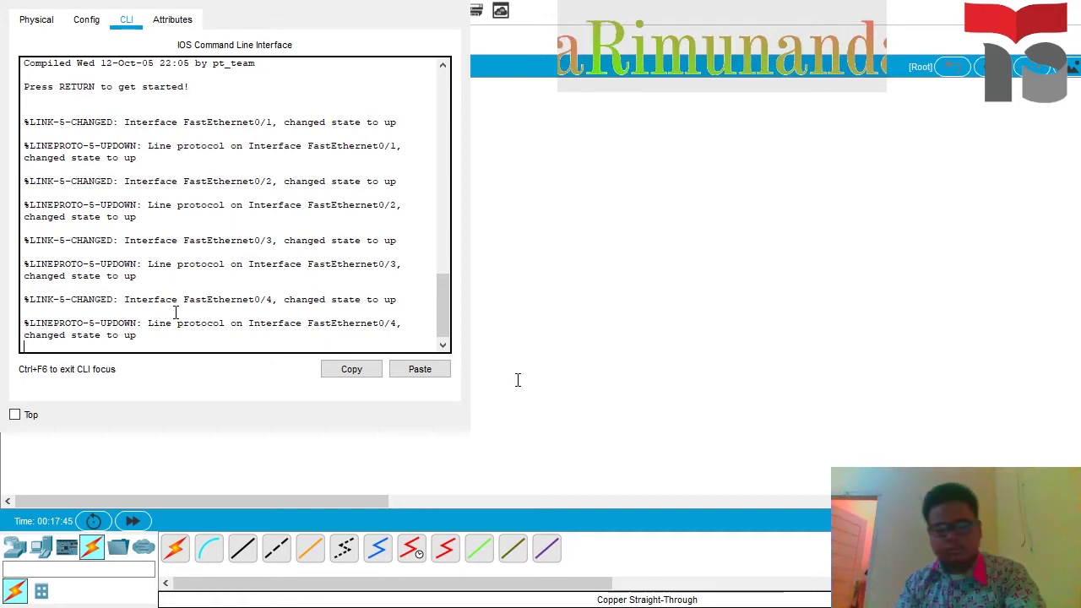
Start the switch's command-line session and enter privileged mode with the en command.
{"action": "key", "text": "Return"}
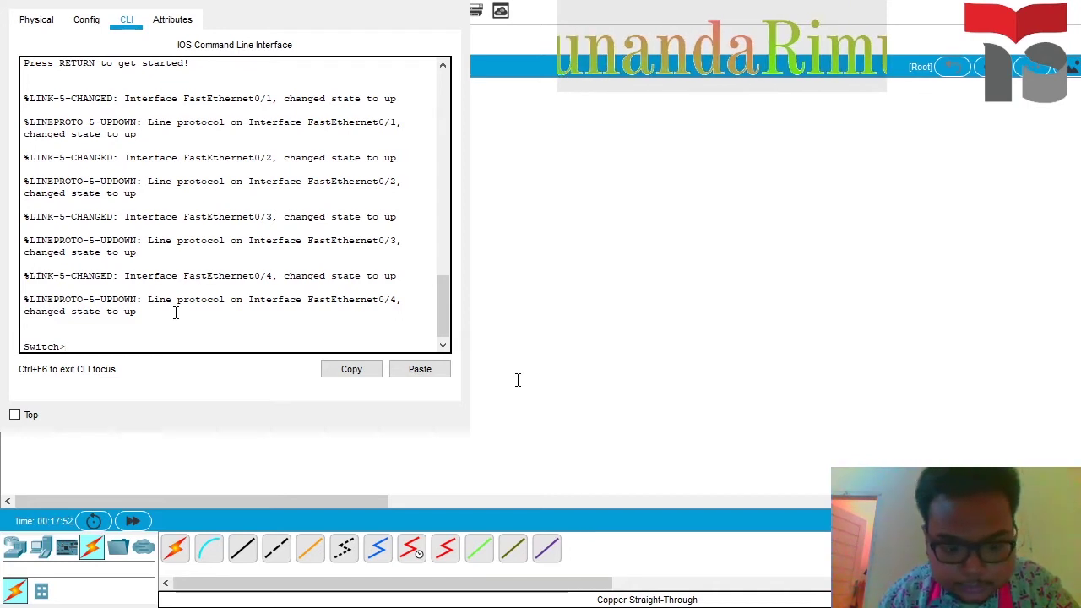
{"action": "type", "text": "en"}
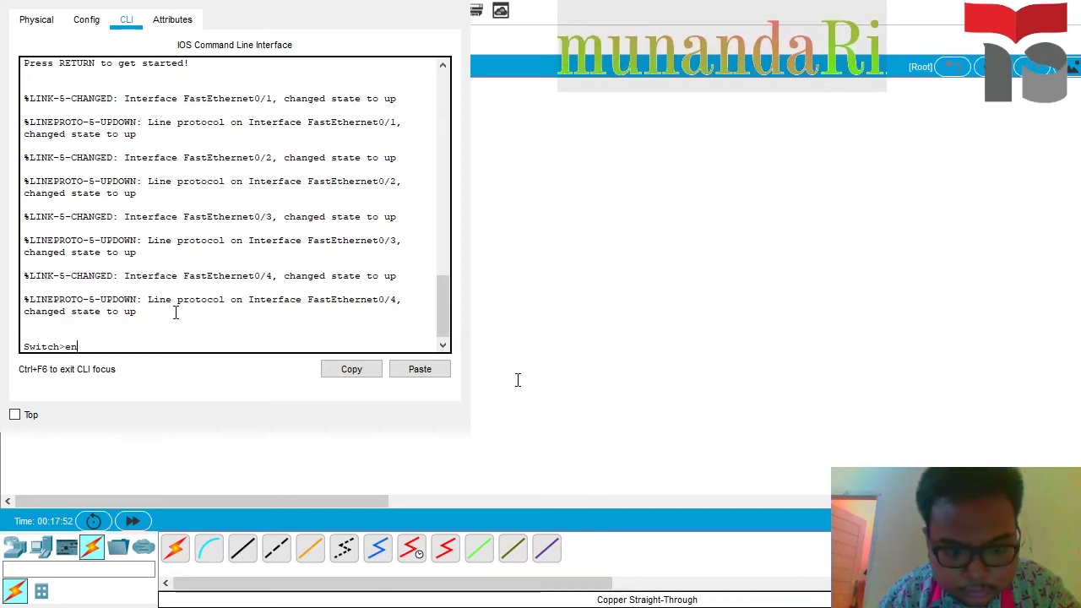
{"action": "key", "text": "Return"}
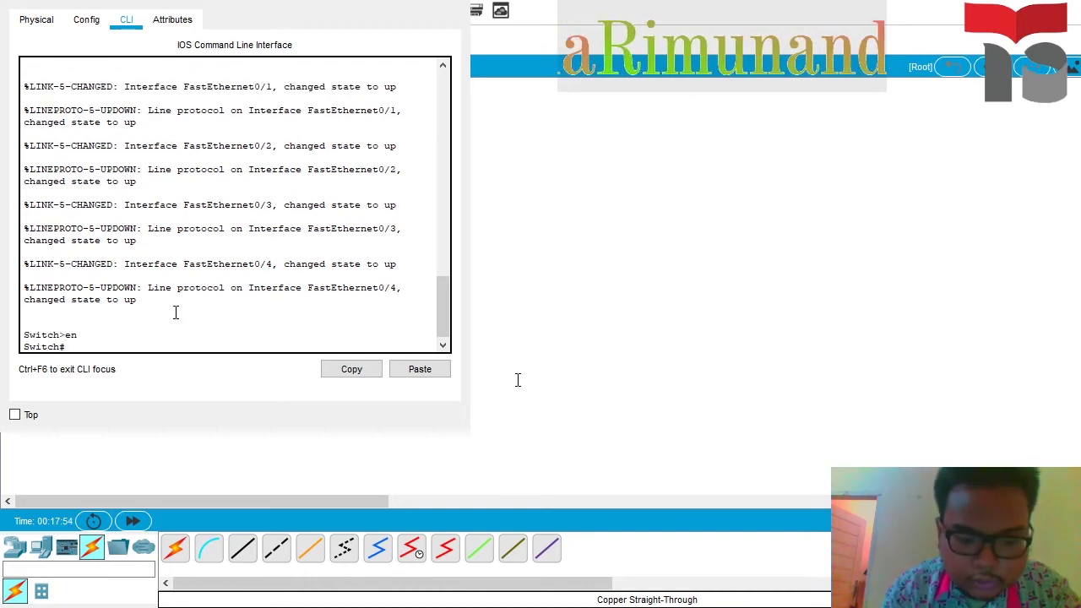
Run show vlan on the switch and examine the listed VLANs and their assigned ports.
{"action": "type", "text": "sho"}
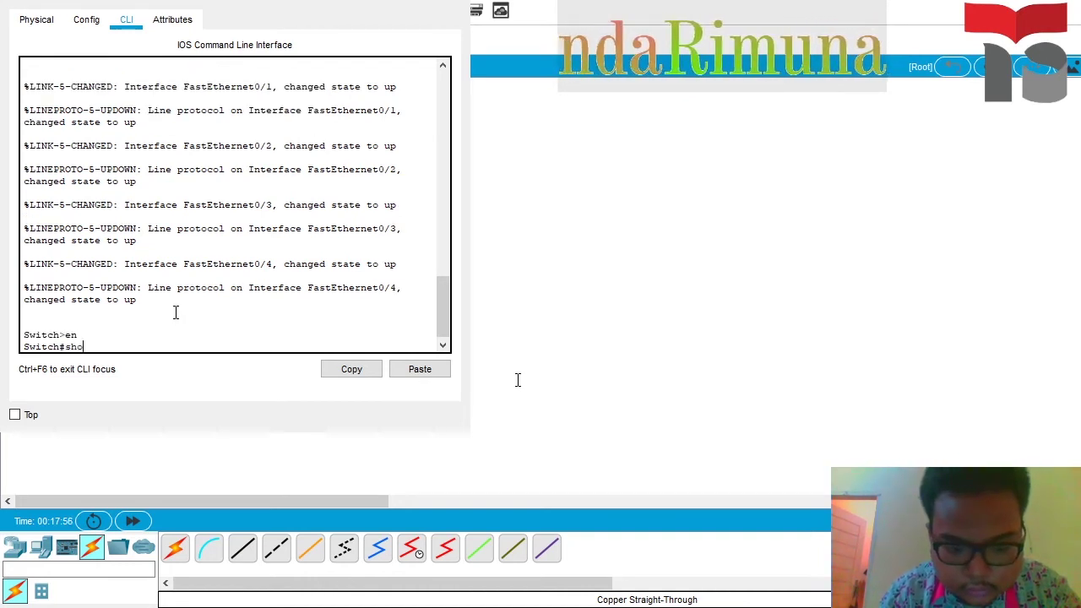
{"action": "type", "text": "w"}
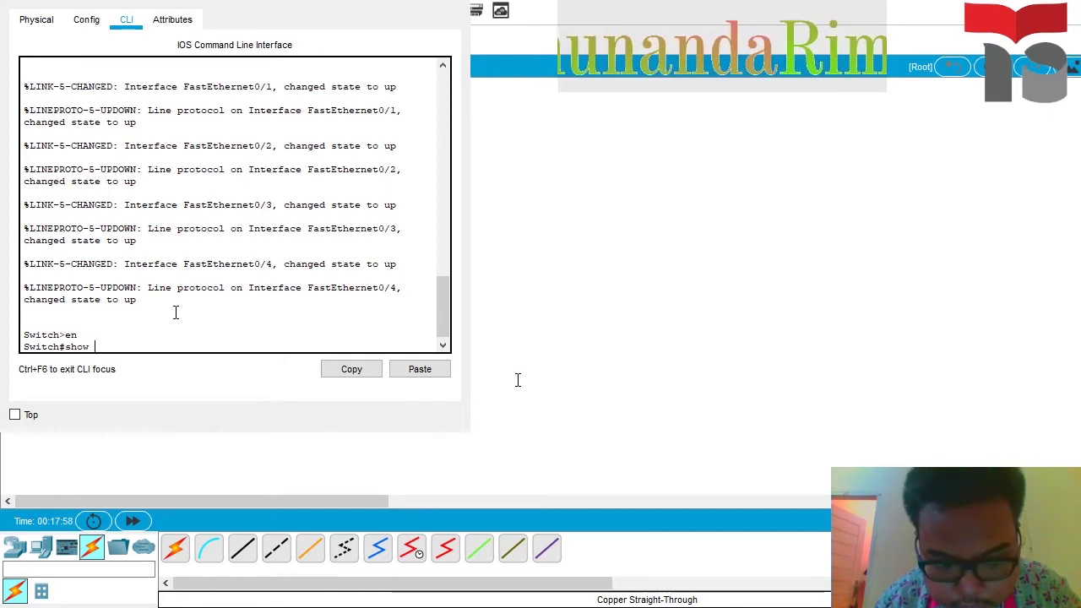
{"action": "type", "text": " vlan"}
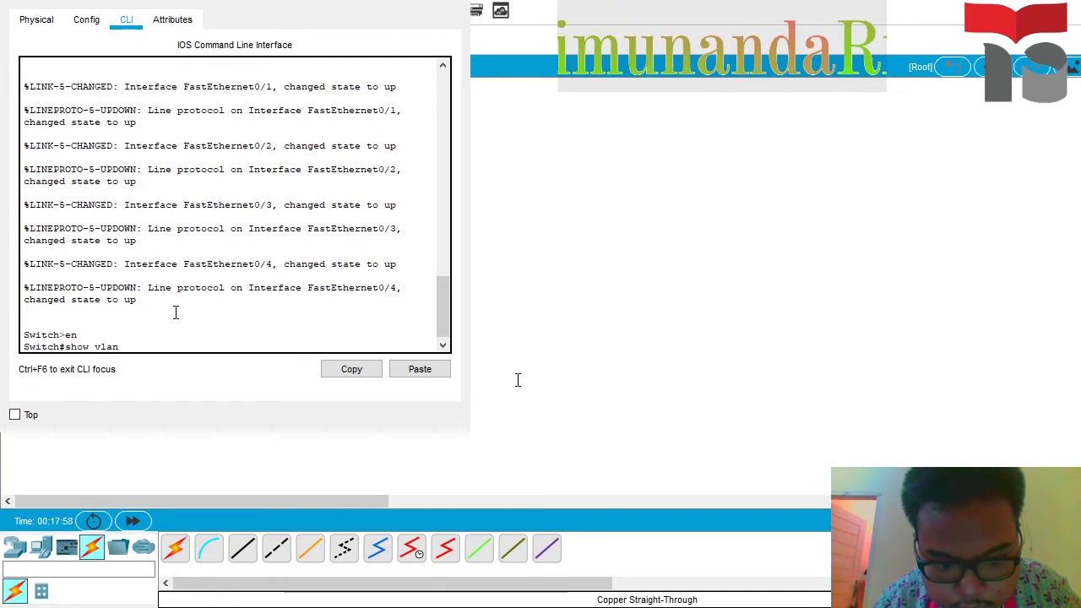
{"action": "key", "text": "Return"}
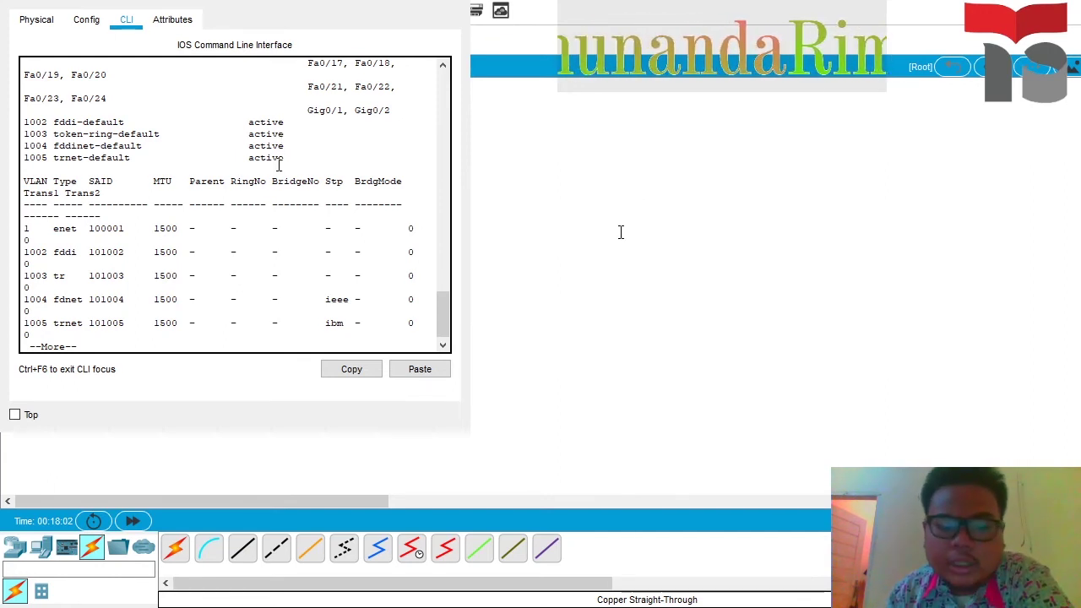
{"action": "scroll", "coordinate": [267, 163], "scroll_direction": "up", "scroll_amount": 4}
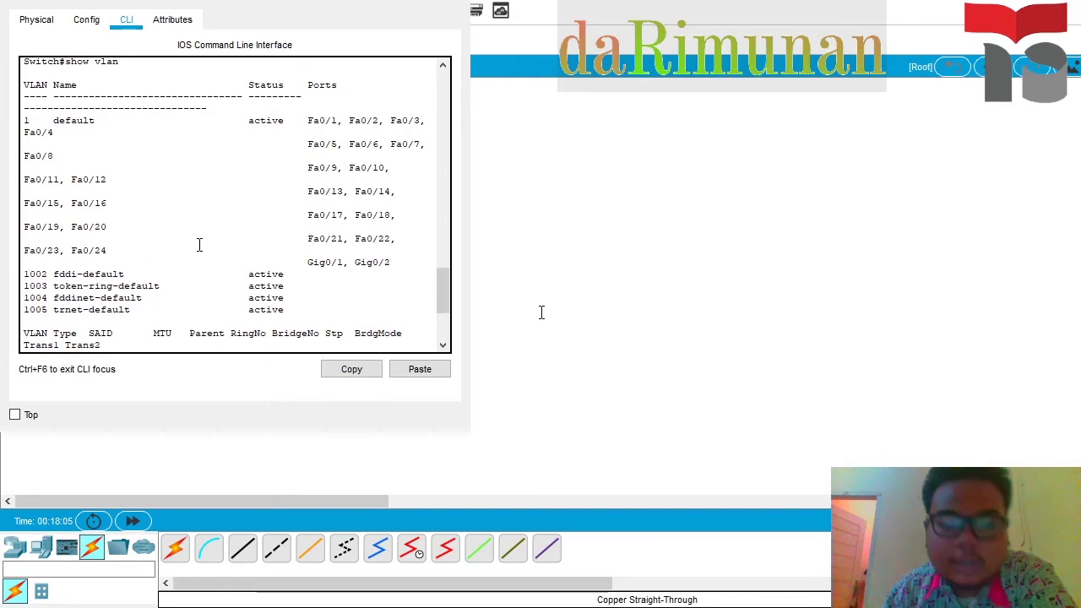
{"action": "scroll", "coordinate": [192, 228], "scroll_direction": "down", "scroll_amount": 4}
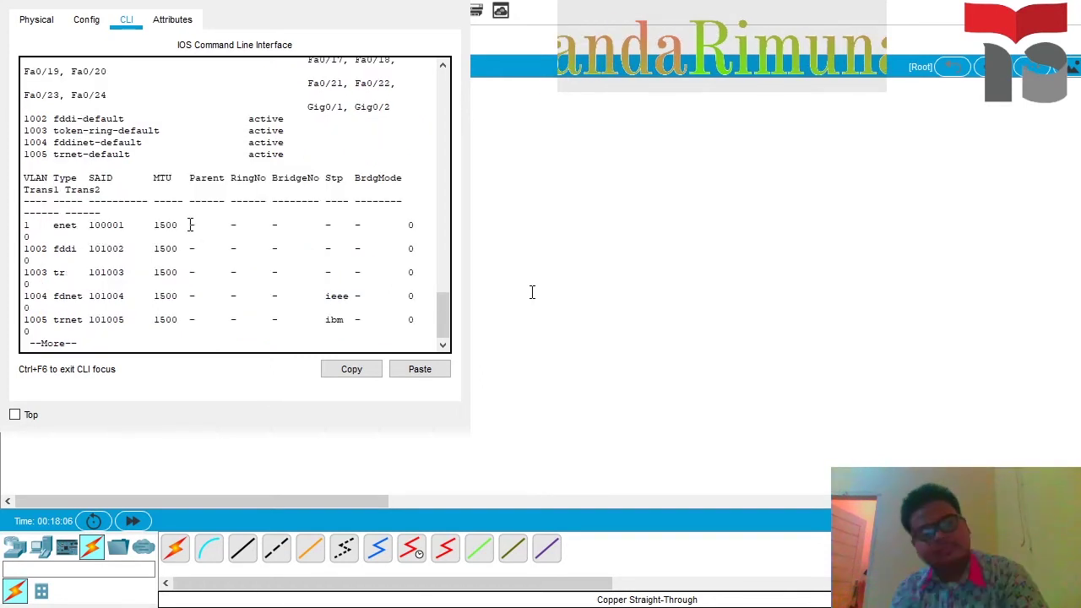
Page through the remaining show vlan output until the switch prompt returns.
{"action": "left_click", "coordinate": [135, 340]}
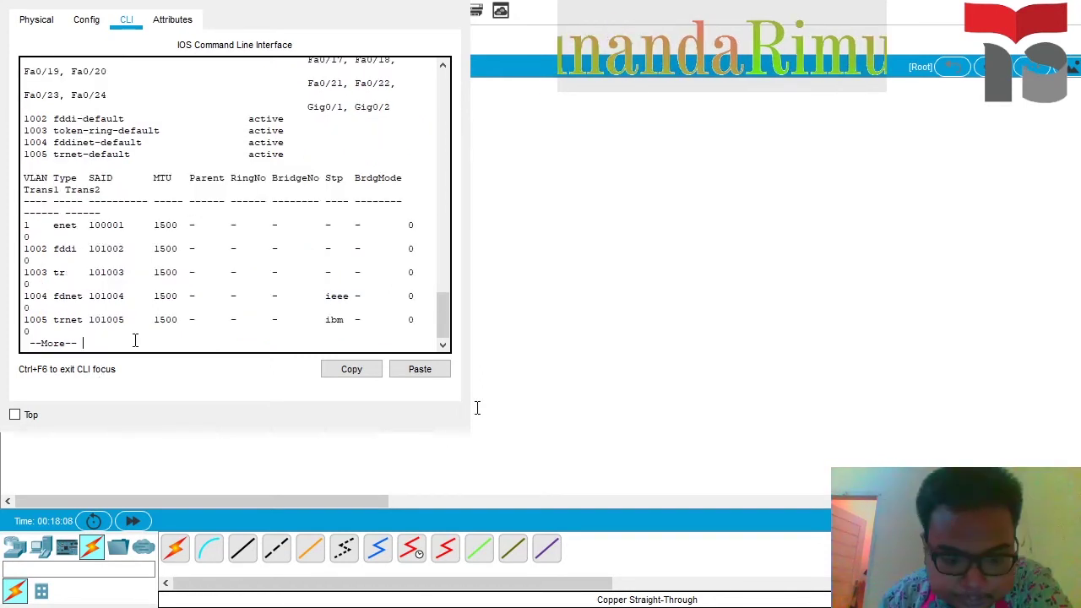
{"action": "scroll", "coordinate": [140, 326], "scroll_direction": "down", "scroll_amount": 1}
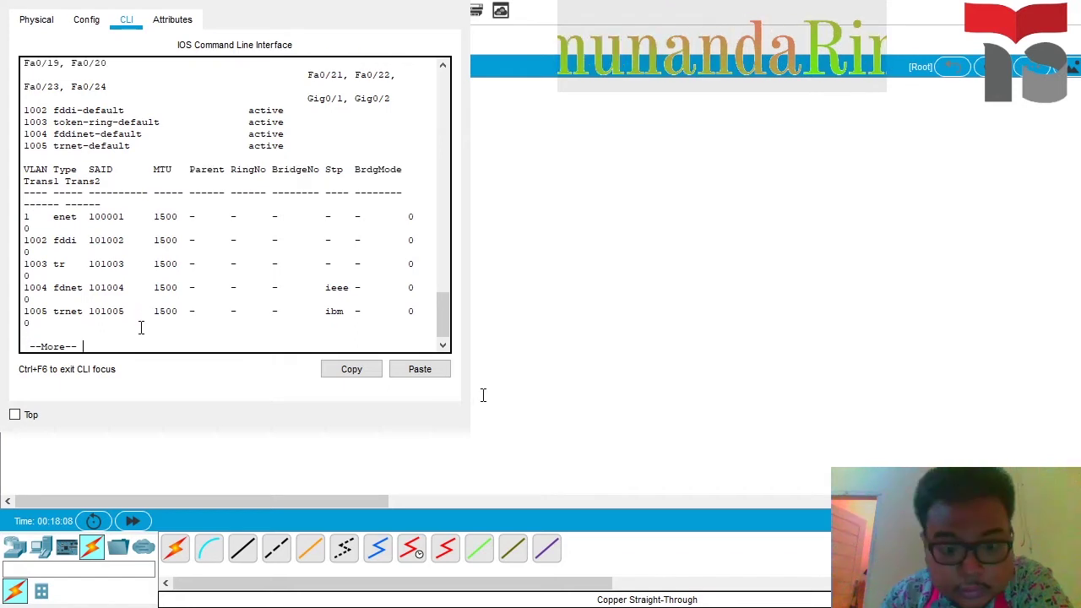
{"action": "key", "text": "Return"}
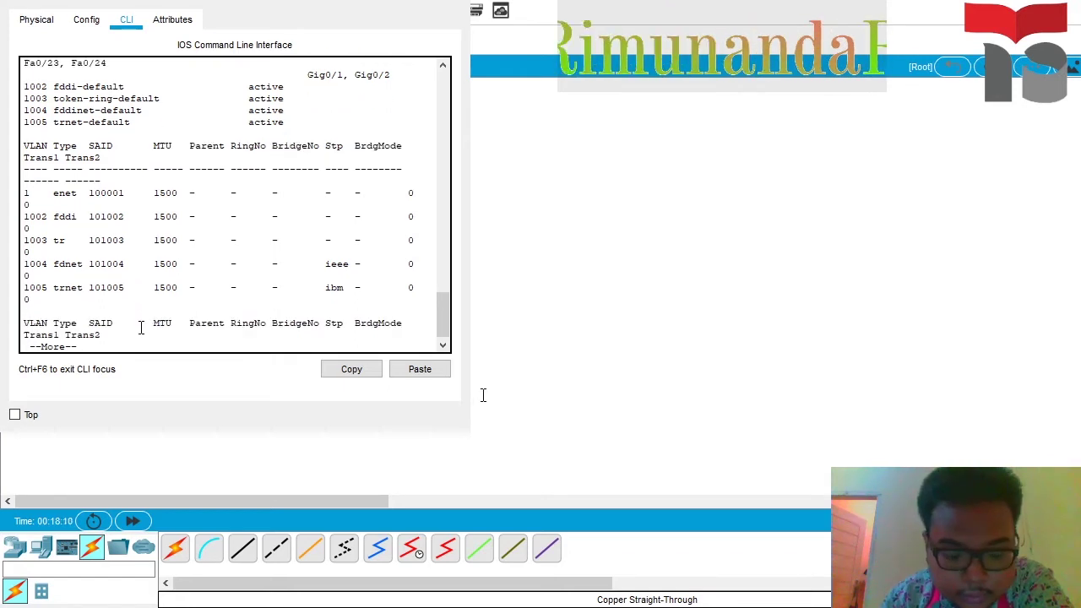
{"action": "key", "text": "Return"}
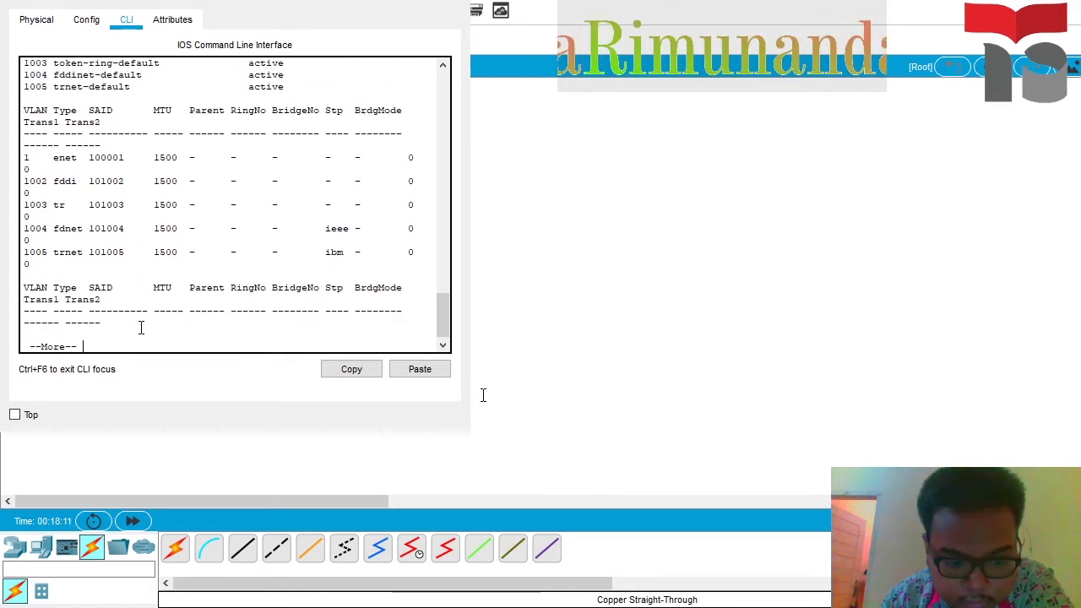
{"action": "key", "text": "Return"}
{"action": "key", "text": "Return"}
{"action": "key", "text": "Return"}
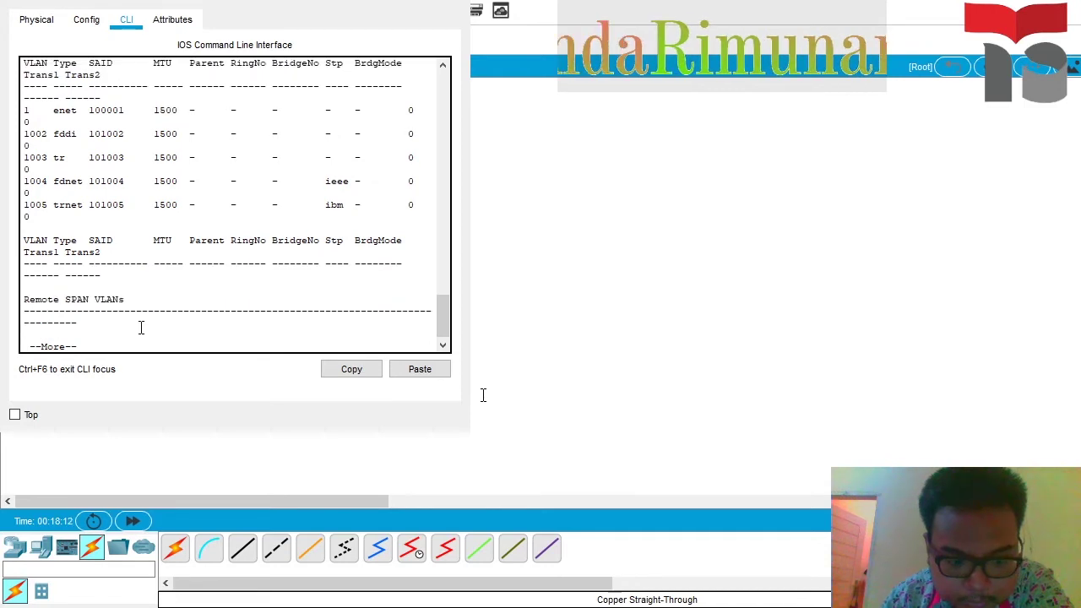
{"action": "key", "text": "Return"}
{"action": "key", "text": "Return"}
{"action": "key", "text": "Return"}
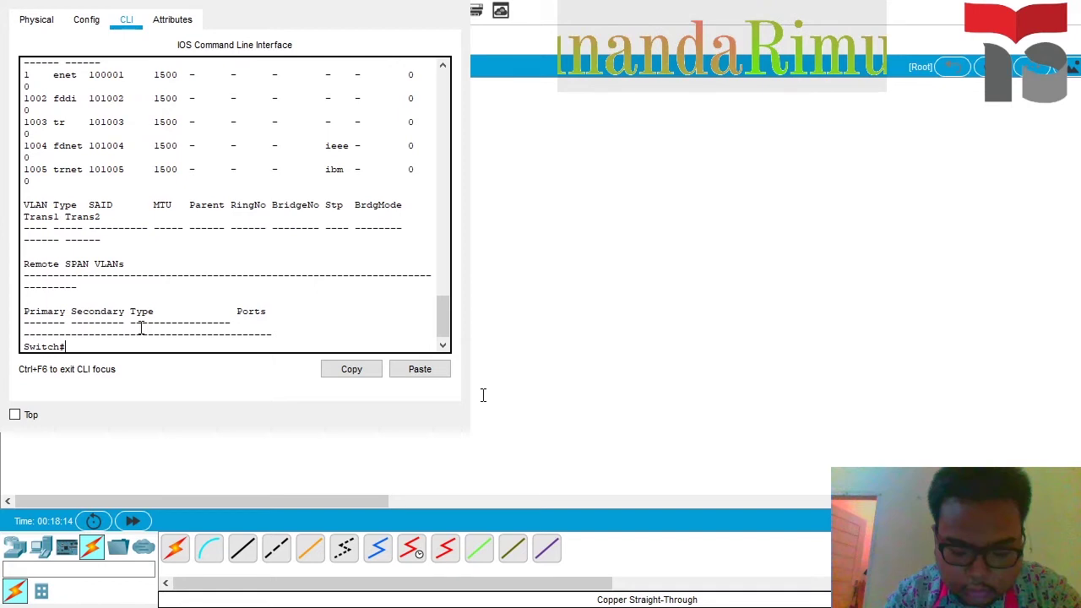
Clear the mistyped characters at the switch prompt and enter global configuration mode with conf t.
{"action": "type", "text": "d"}
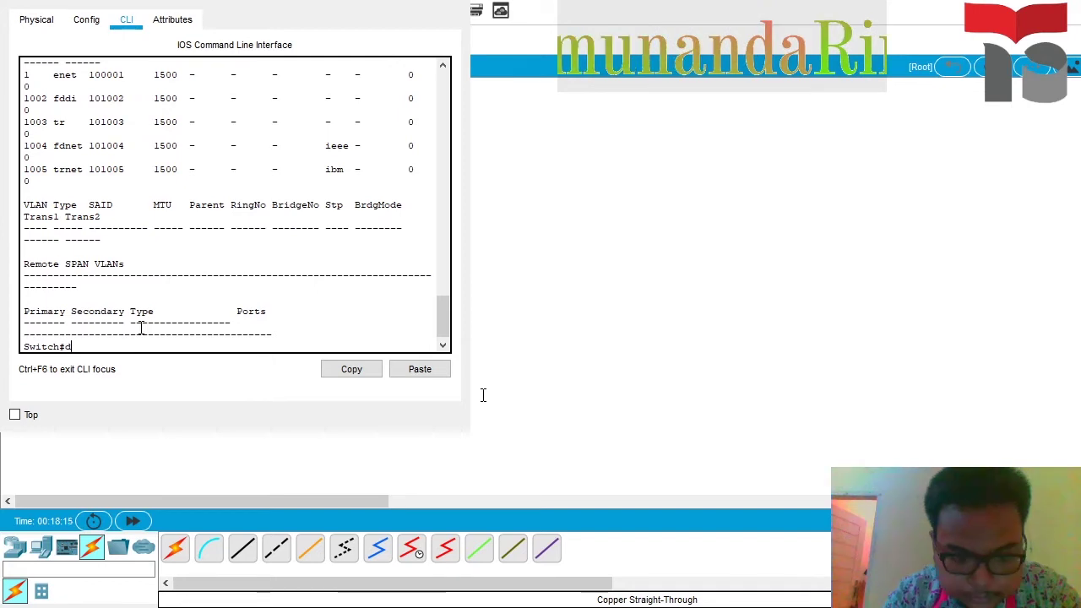
{"action": "type", "text": "o"}
{"action": "key", "text": "BackSpace"}
{"action": "key", "text": "BackSpace"}
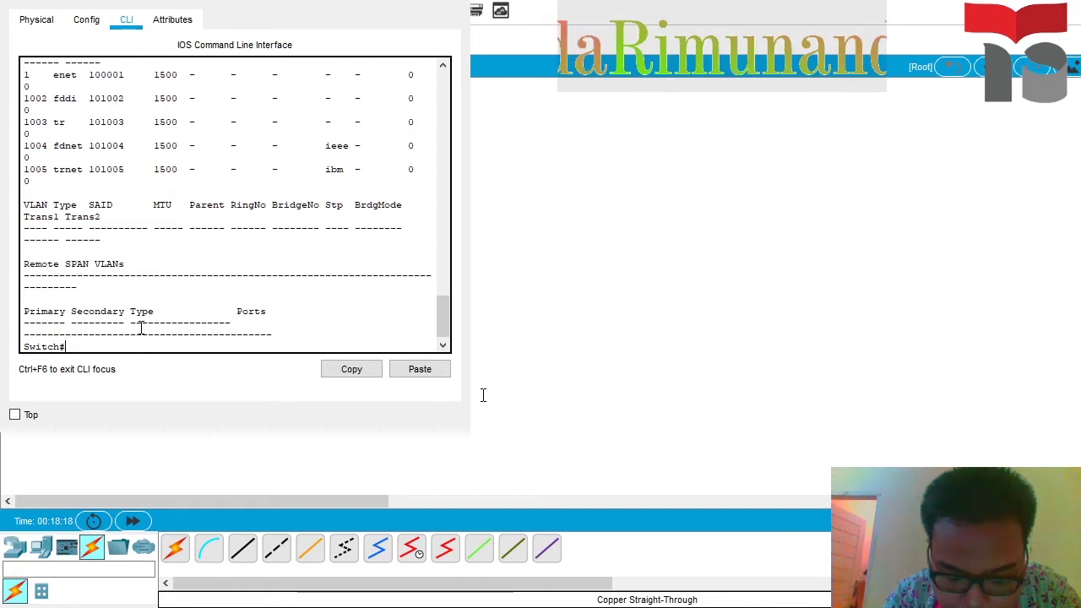
{"action": "type", "text": "conf"}
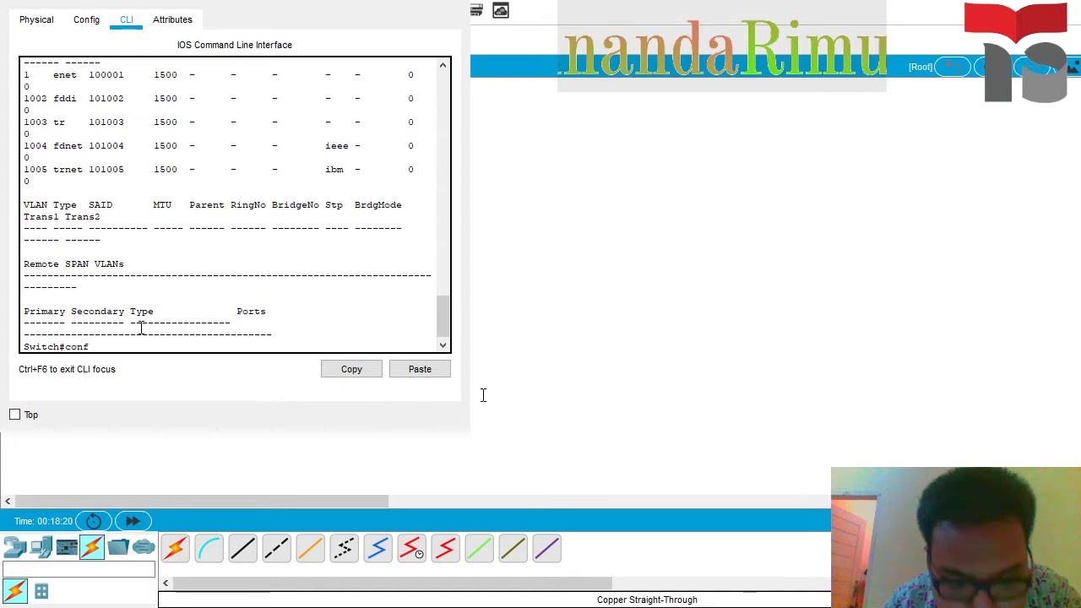
{"action": "type", "text": " t"}
{"action": "key", "text": "Return"}
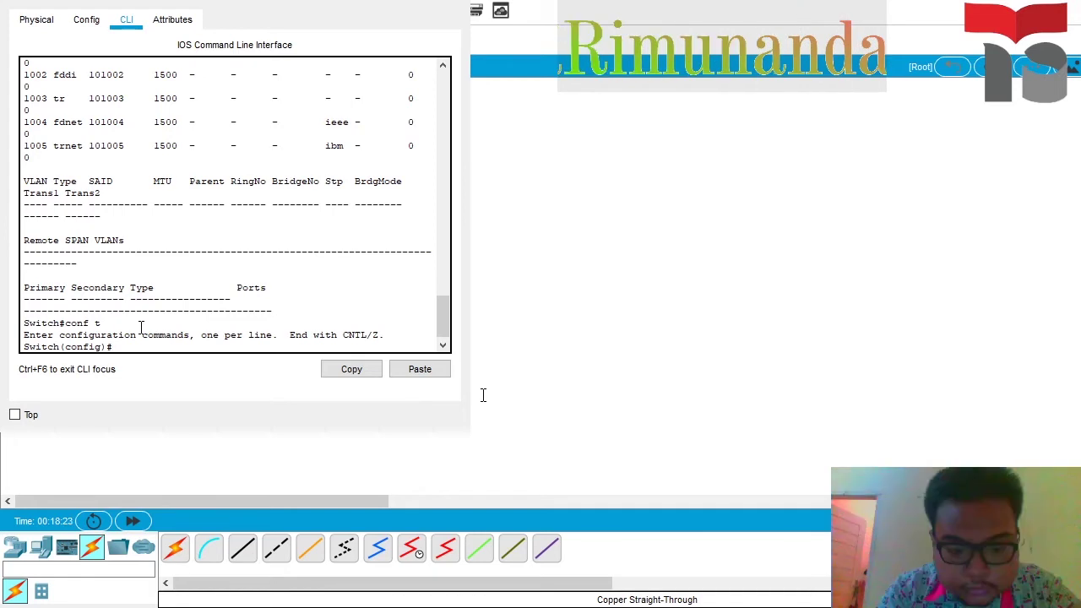
Enter VLAN 1's configuration mode and try to name the VLAN TKJ 1.
{"action": "type", "text": "vla"}
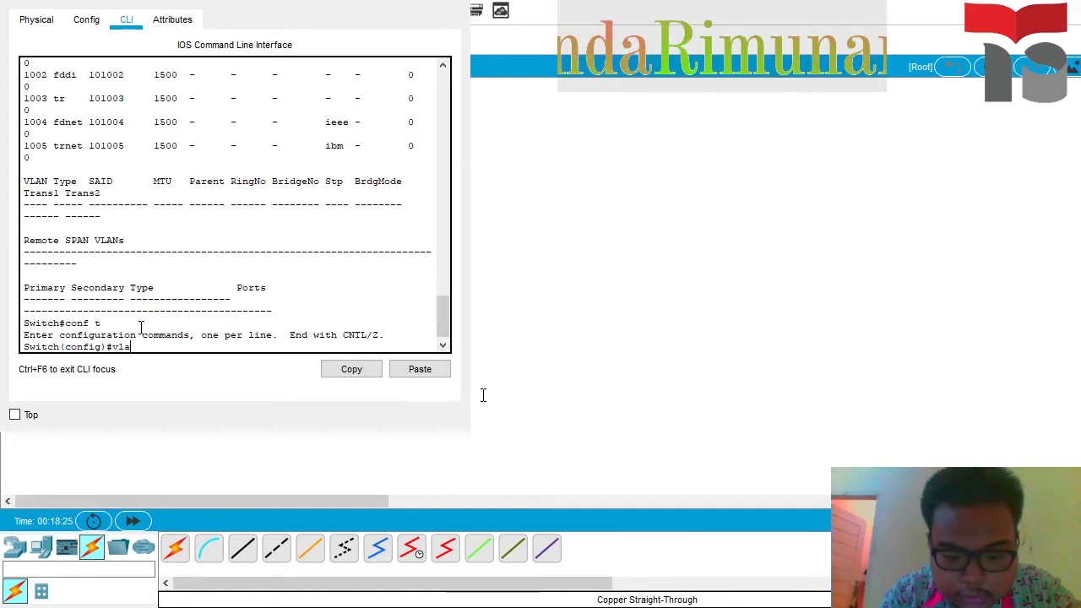
{"action": "type", "text": "n"}
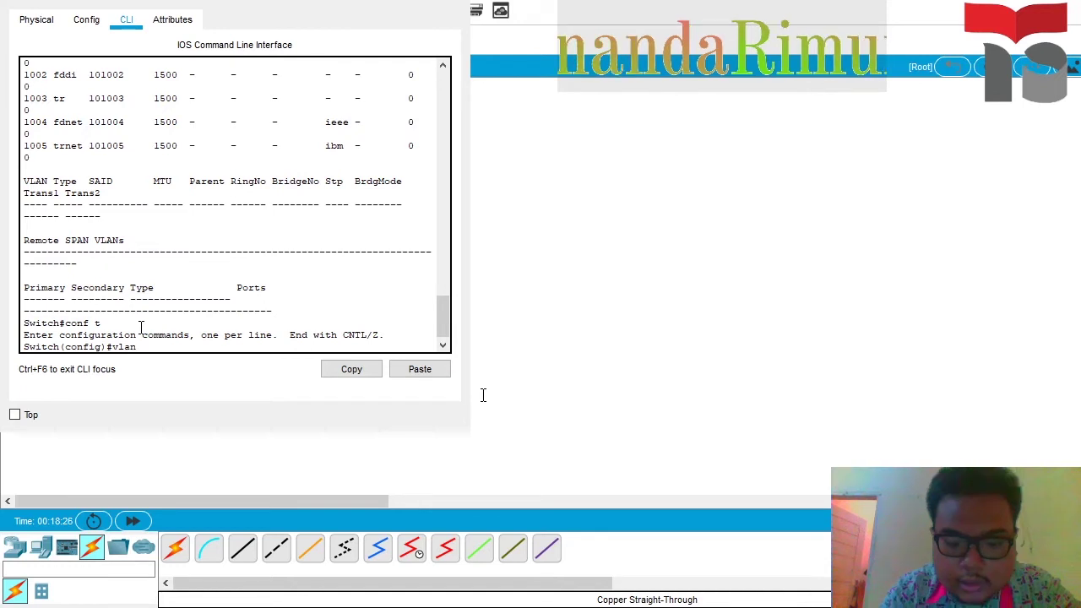
{"action": "type", "text": " 1"}
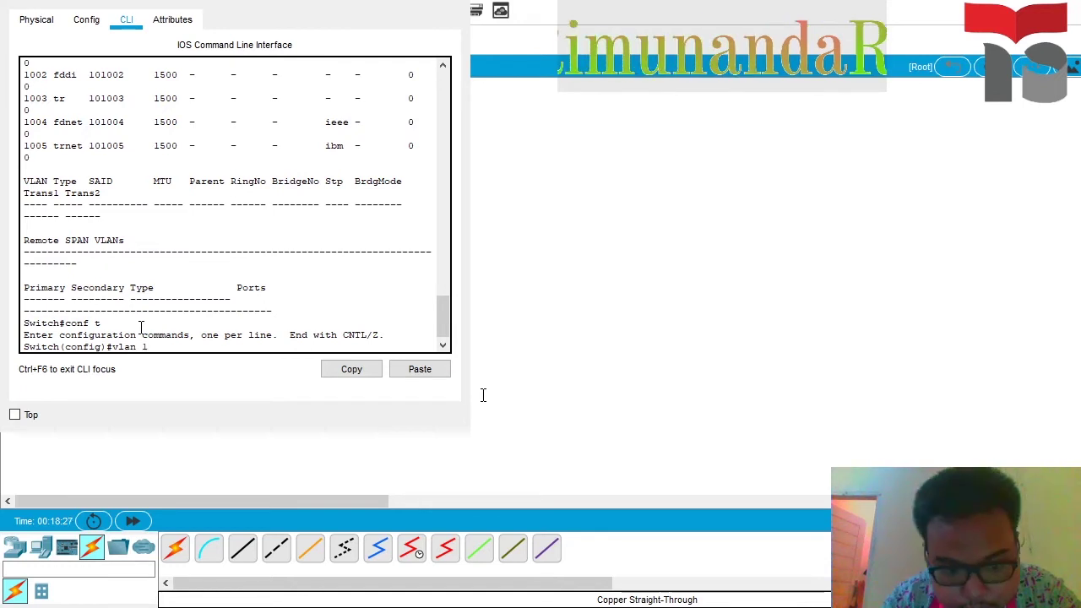
{"action": "key", "text": "Return"}
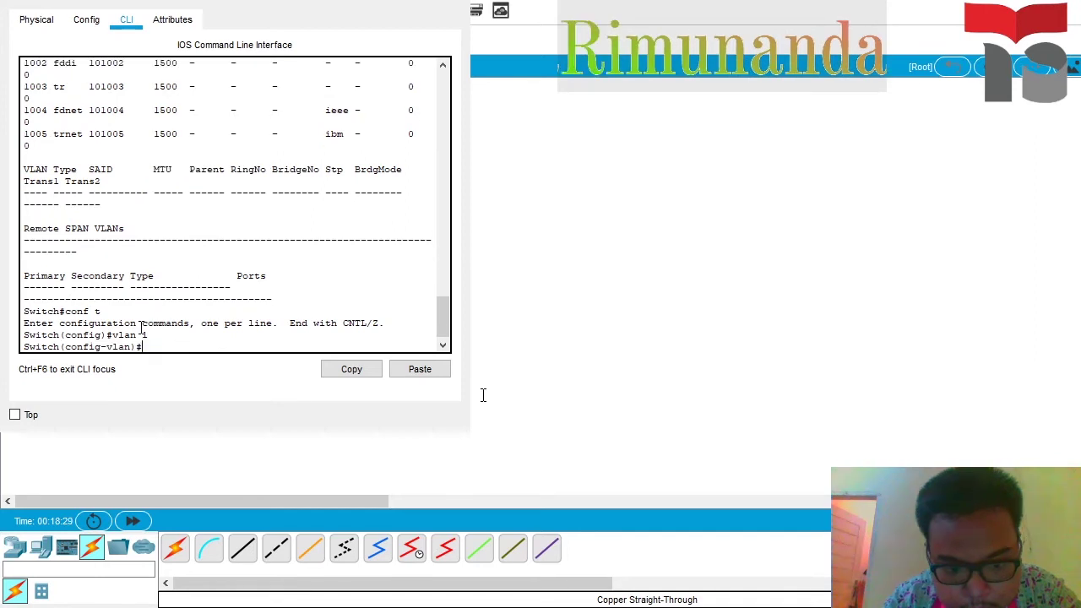
{"action": "type", "text": "name"}
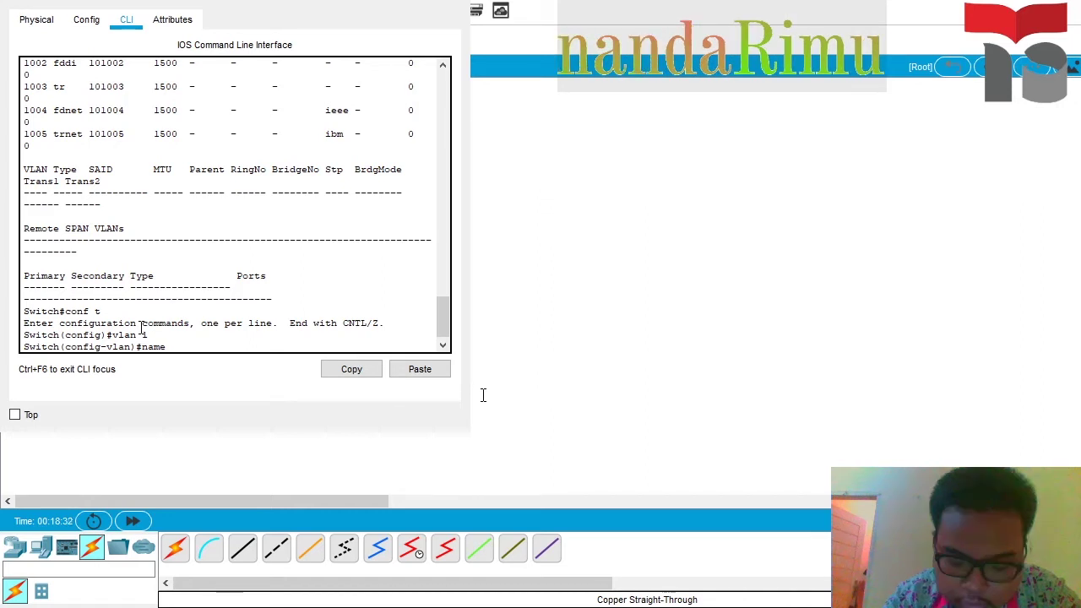
{"action": "type", "text": " T"}
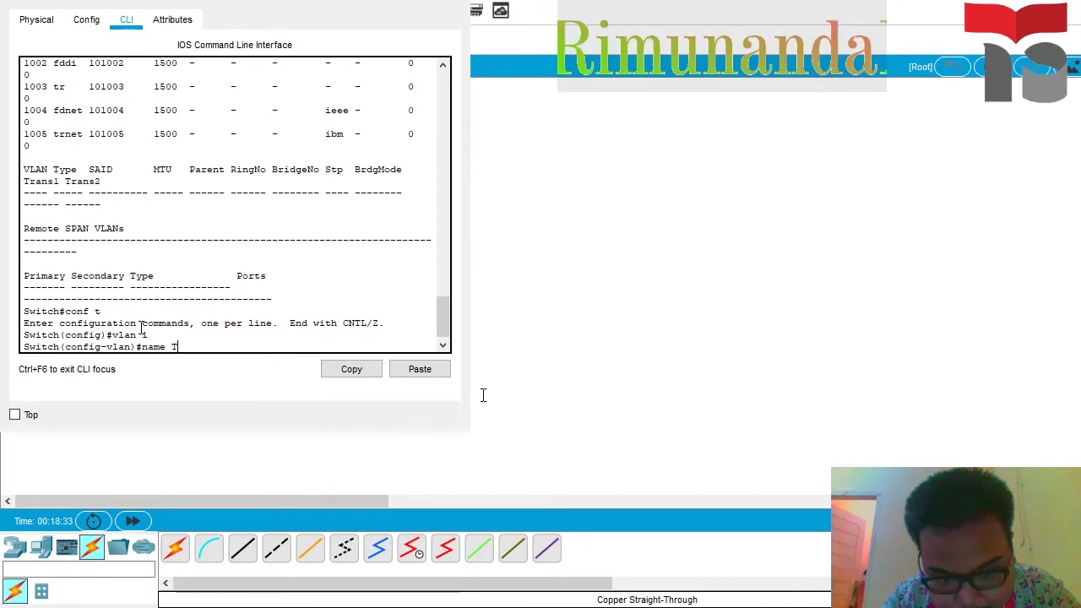
{"action": "type", "text": "KJ"}
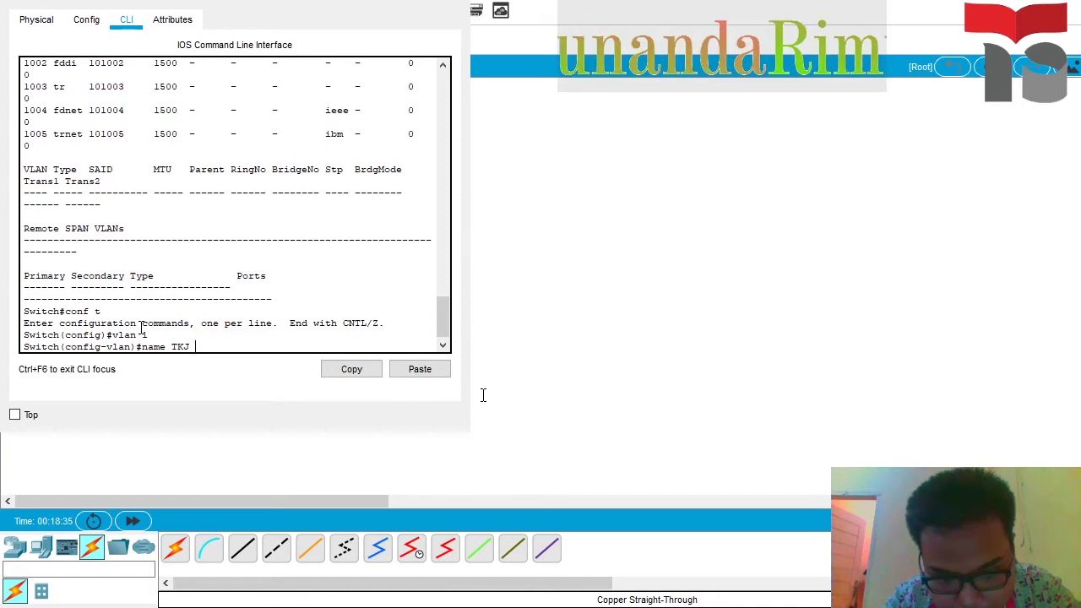
{"action": "type", "text": "1"}
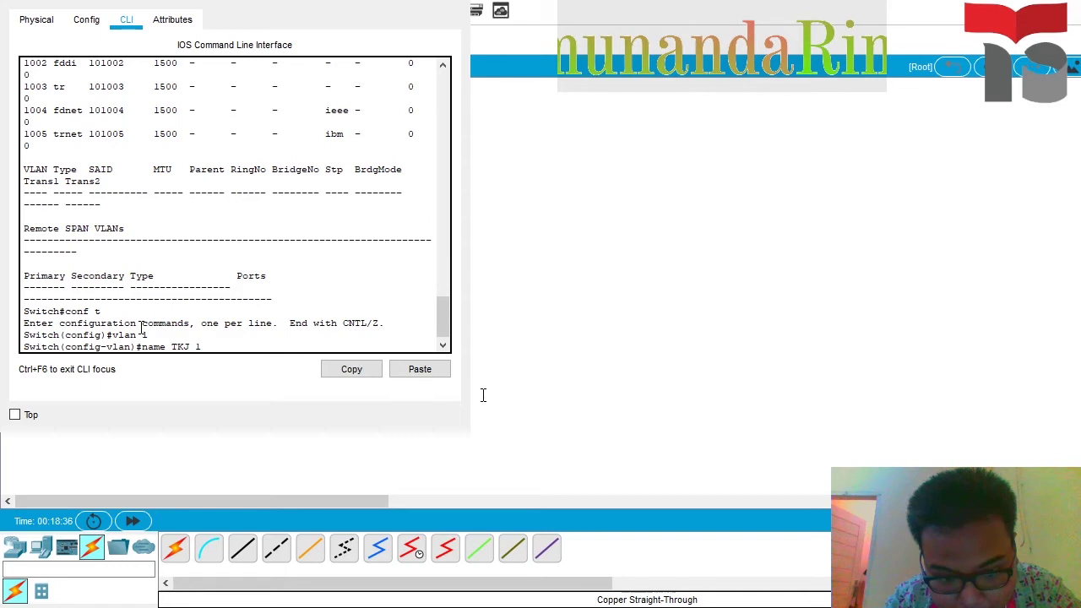
{"action": "key", "text": "Return"}
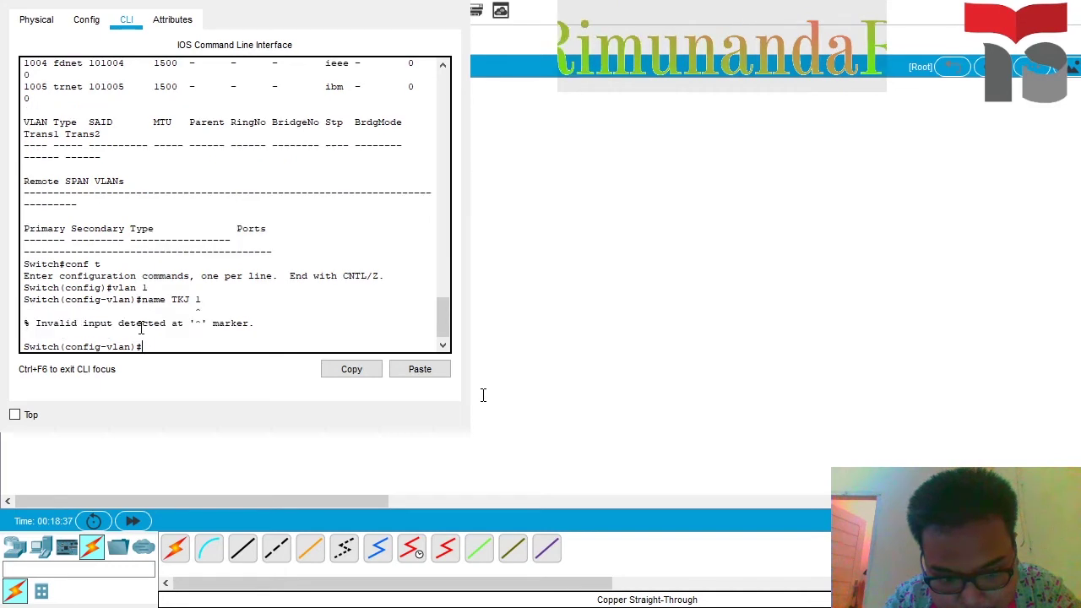
Try to name VLAN 1 TKj1 without a space and return to global configuration mode.
{"action": "key", "text": "Up"}
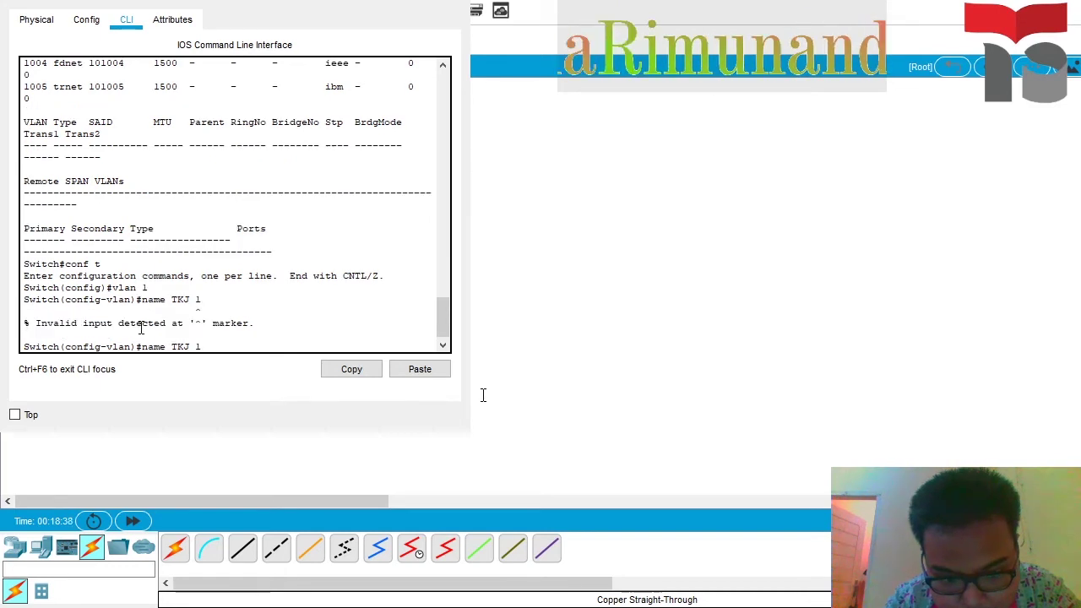
{"action": "key", "text": "BackSpace"}
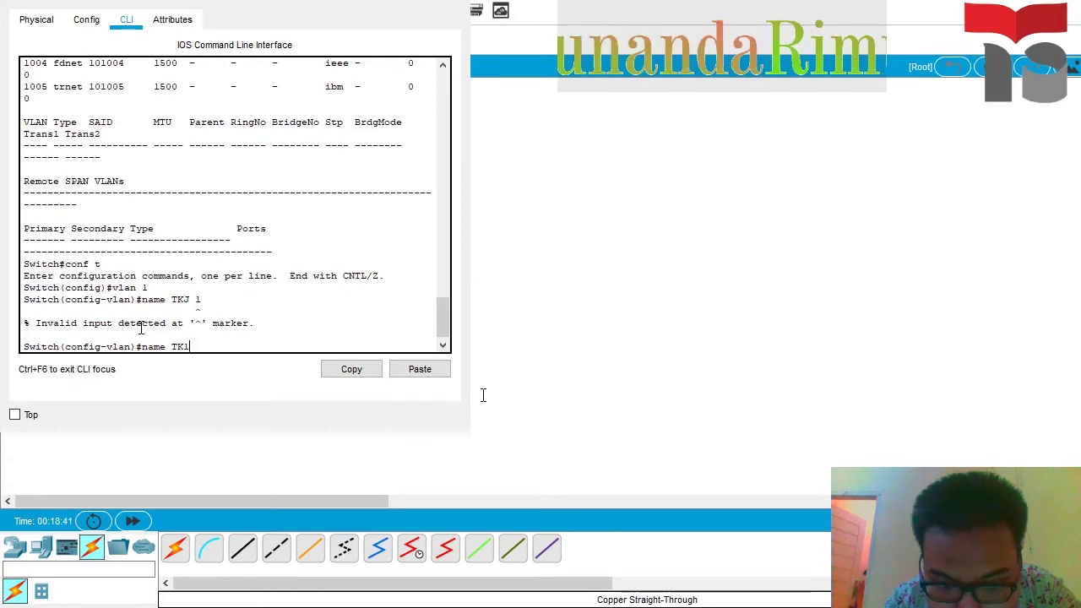
{"action": "key", "text": "BackSpace"}
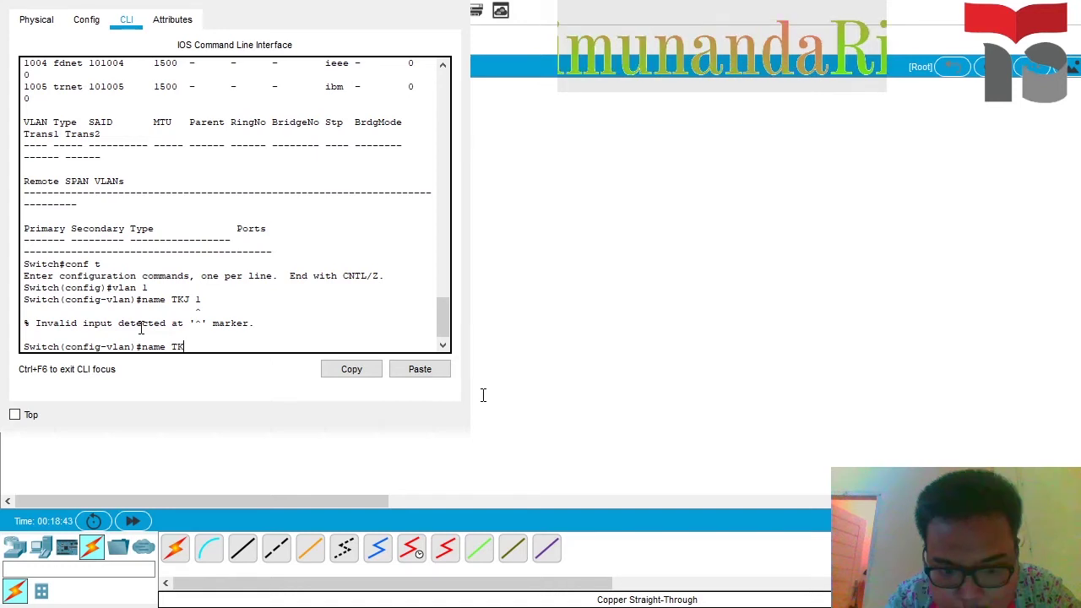
{"action": "type", "text": "j1"}
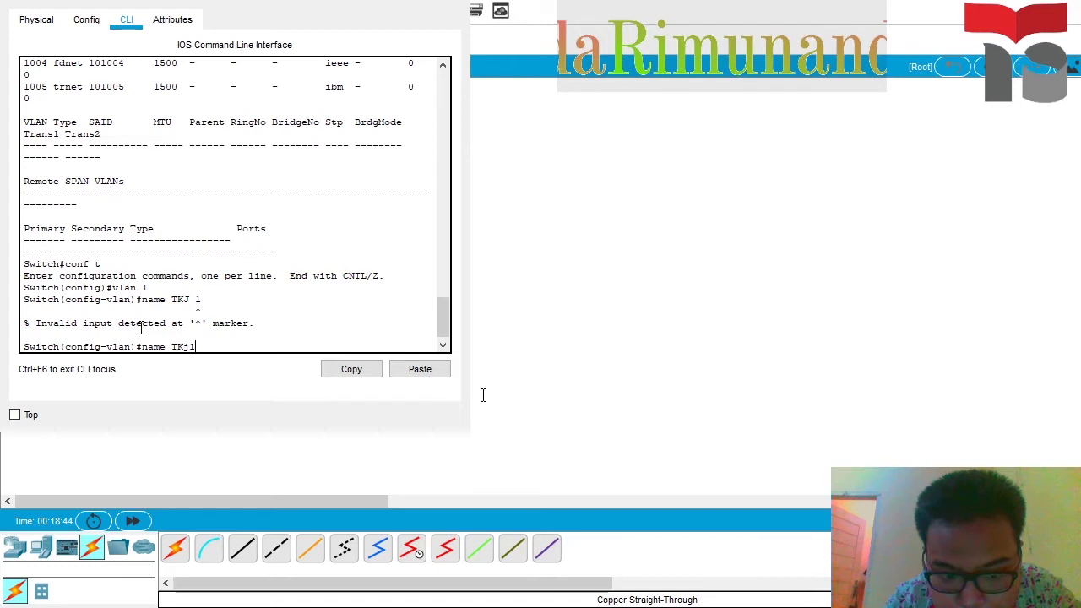
{"action": "key", "text": "Return"}
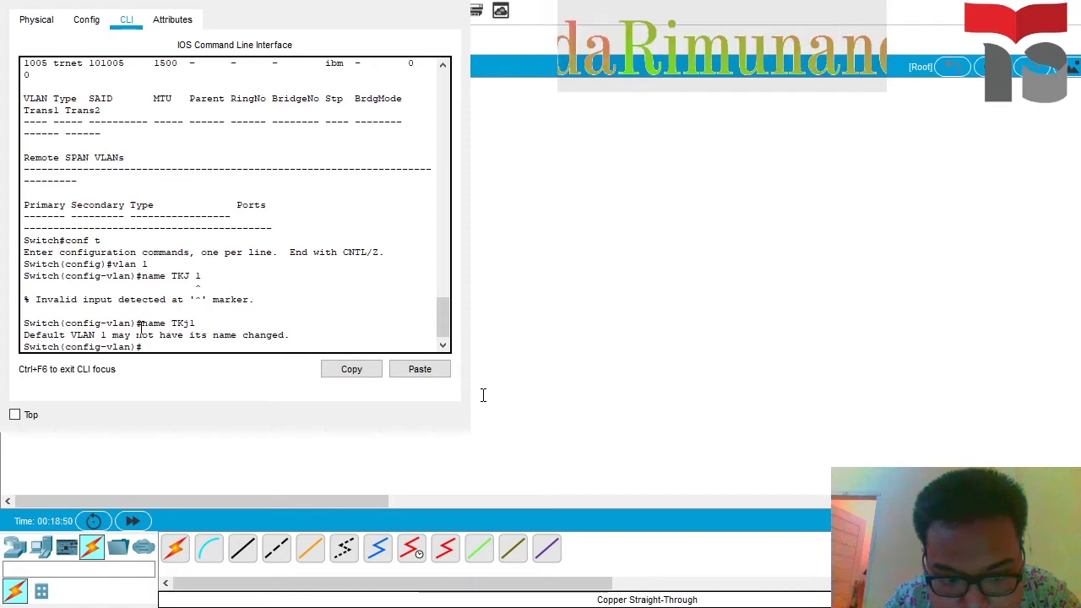
{"action": "type", "text": "ex"}
{"action": "key", "text": "Return"}
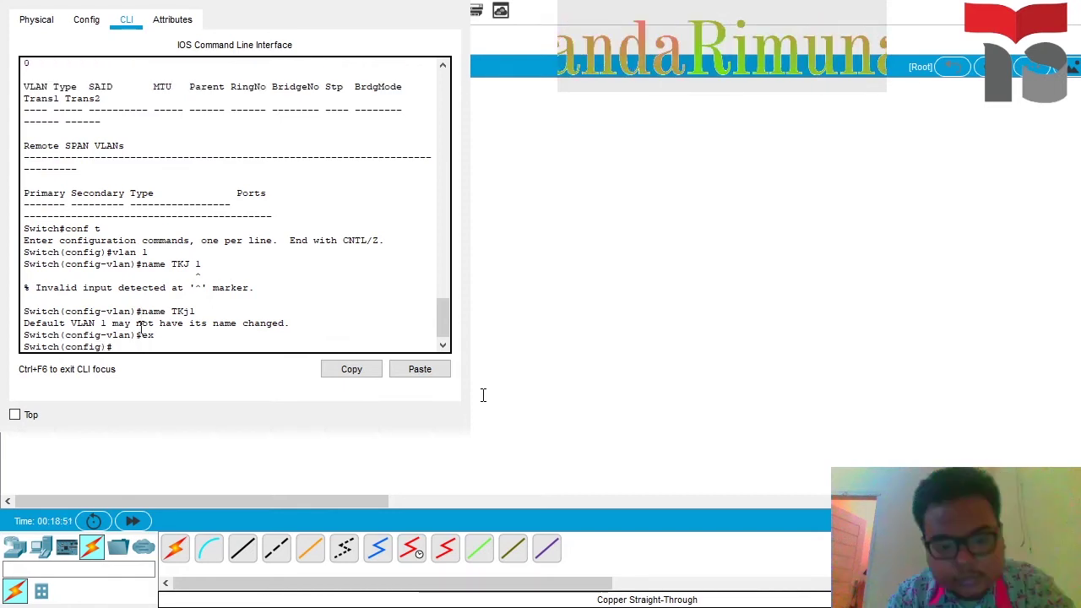
Create VLAN 2 on the switch and name it tkj2.
{"action": "type", "text": "vl"}
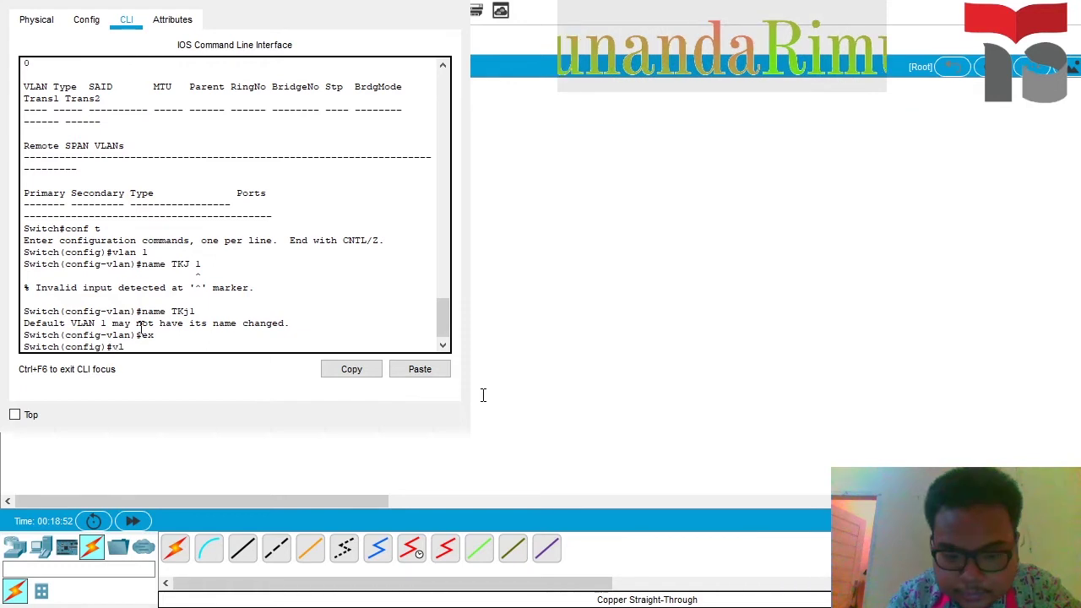
{"action": "type", "text": "an "}
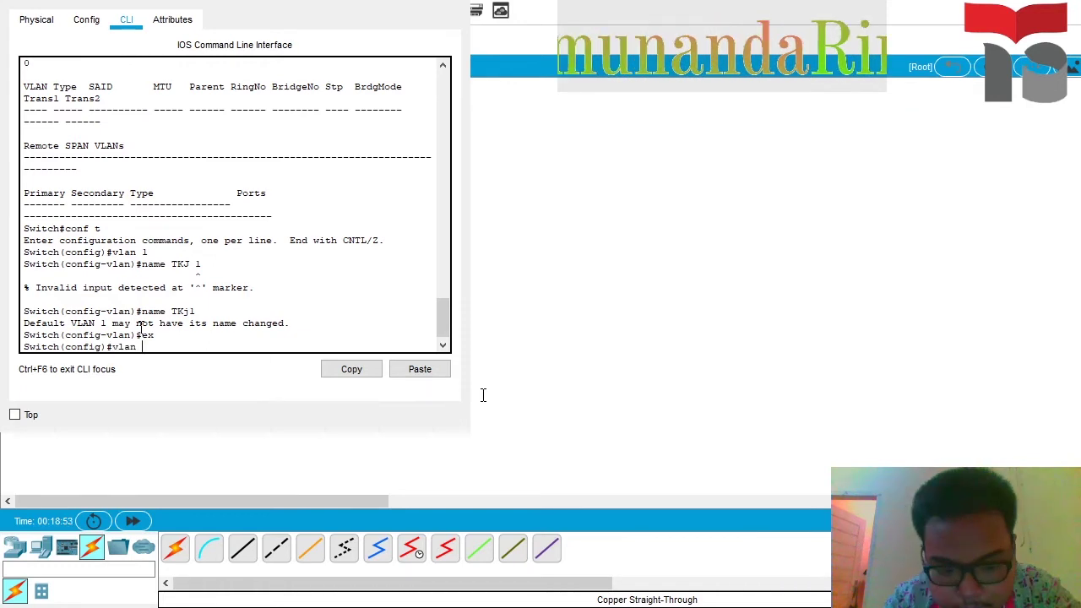
{"action": "type", "text": "2"}
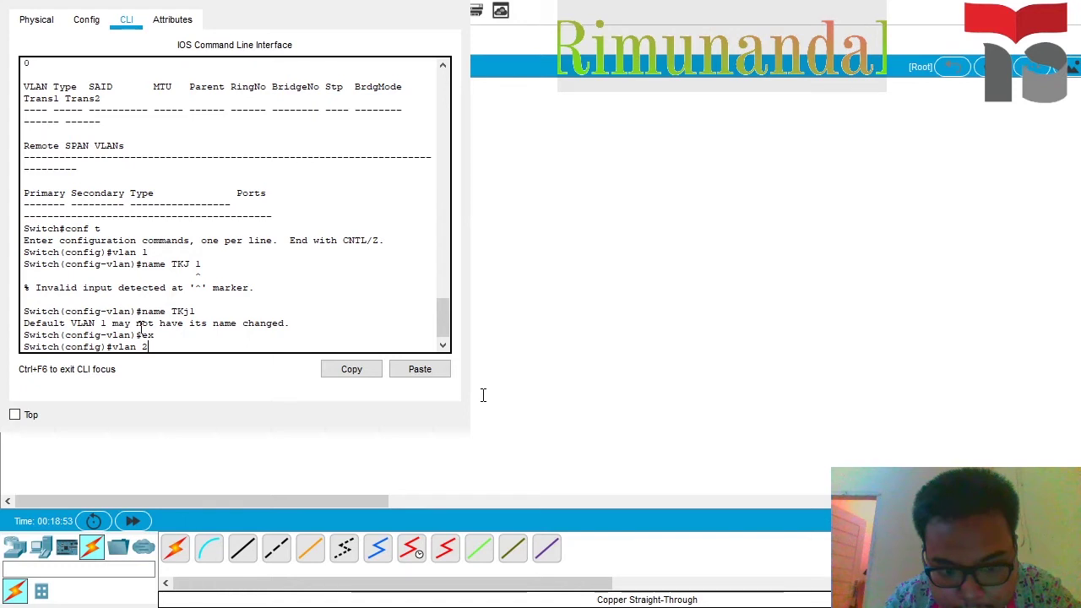
{"action": "key", "text": "Return"}
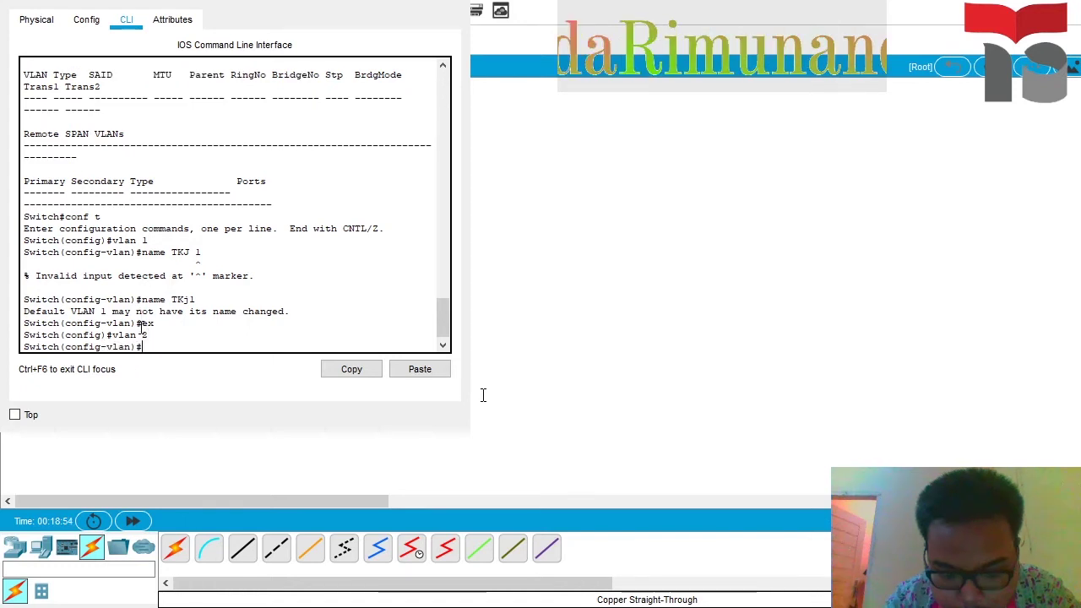
{"action": "type", "text": "na"}
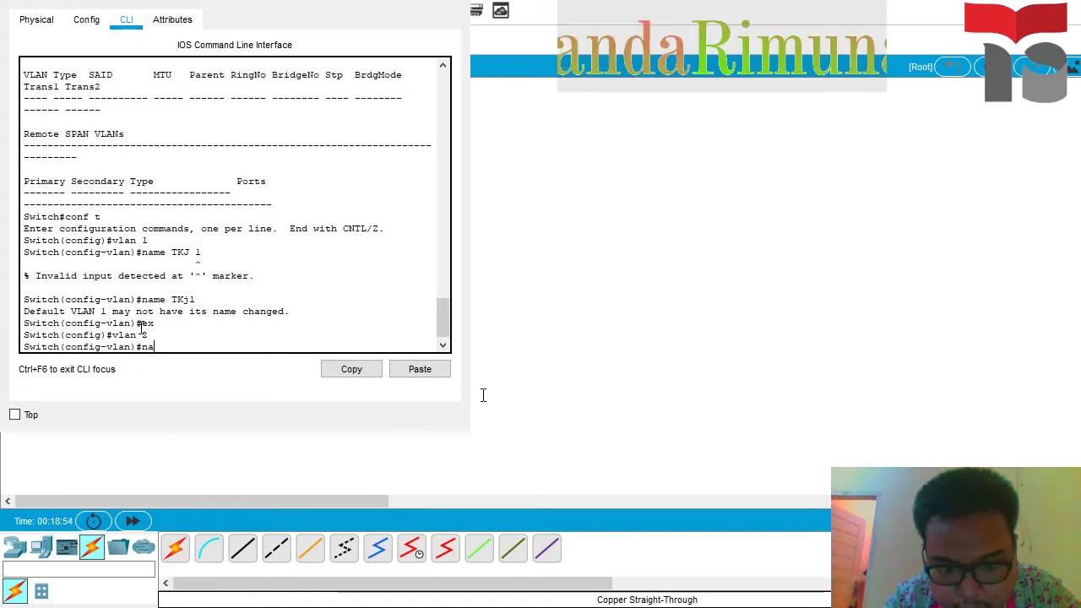
{"action": "type", "text": "me"}
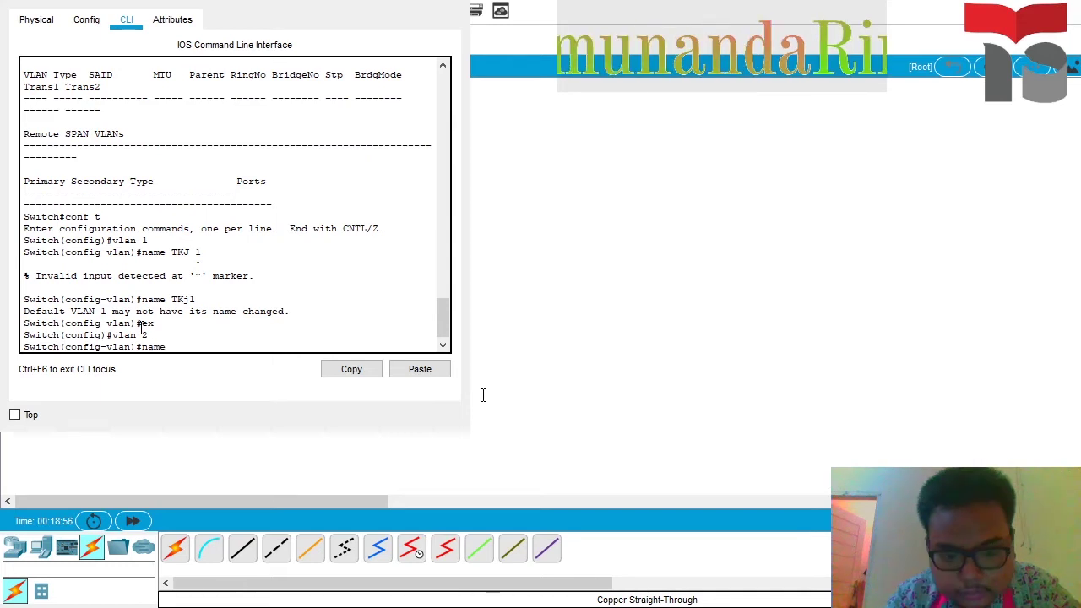
{"action": "type", "text": "tkj2"}
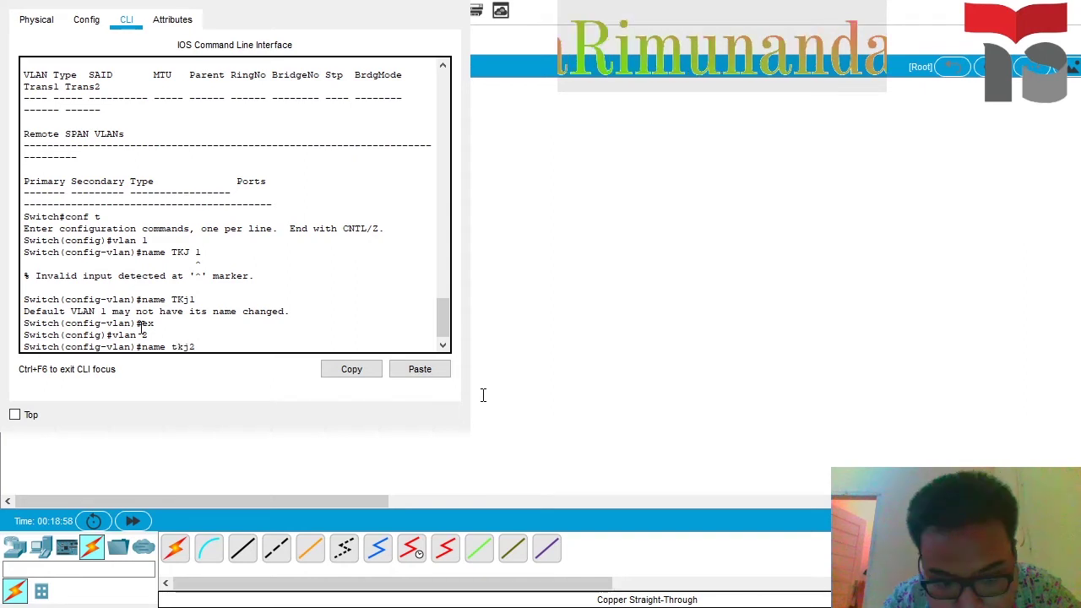
{"action": "key", "text": "Return"}
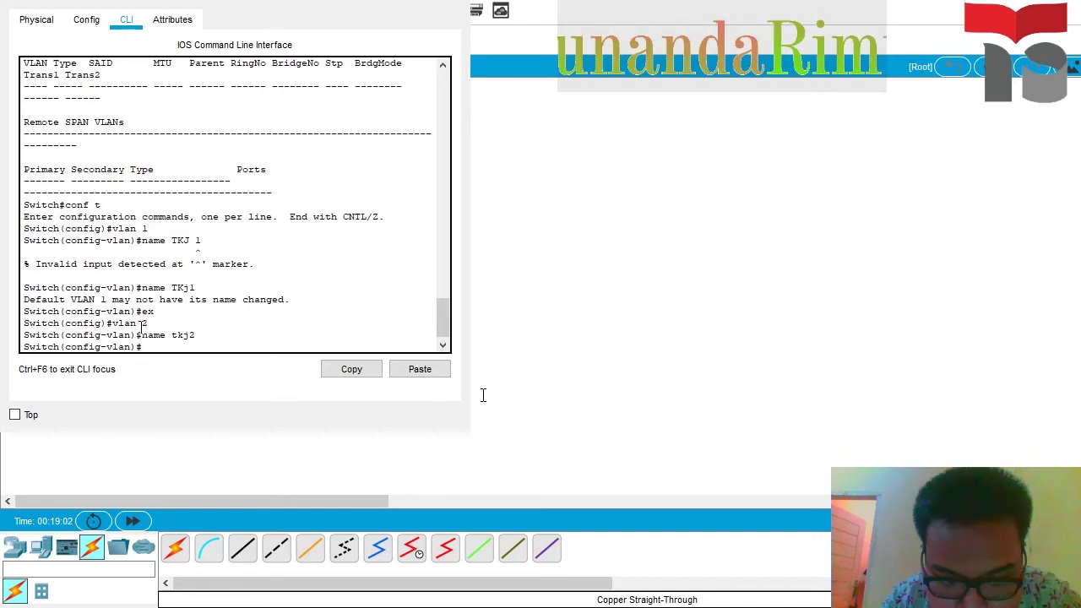
Switch to VLAN 1, try to name it tkj1, and exit to global configuration mode.
{"action": "type", "text": "vlan"}
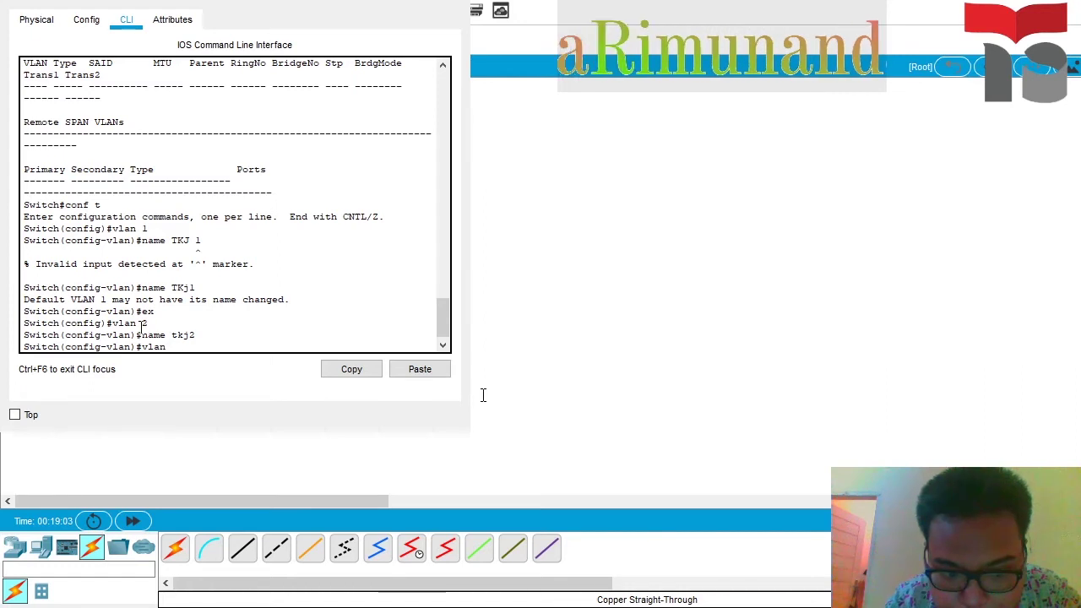
{"action": "type", "text": "1"}
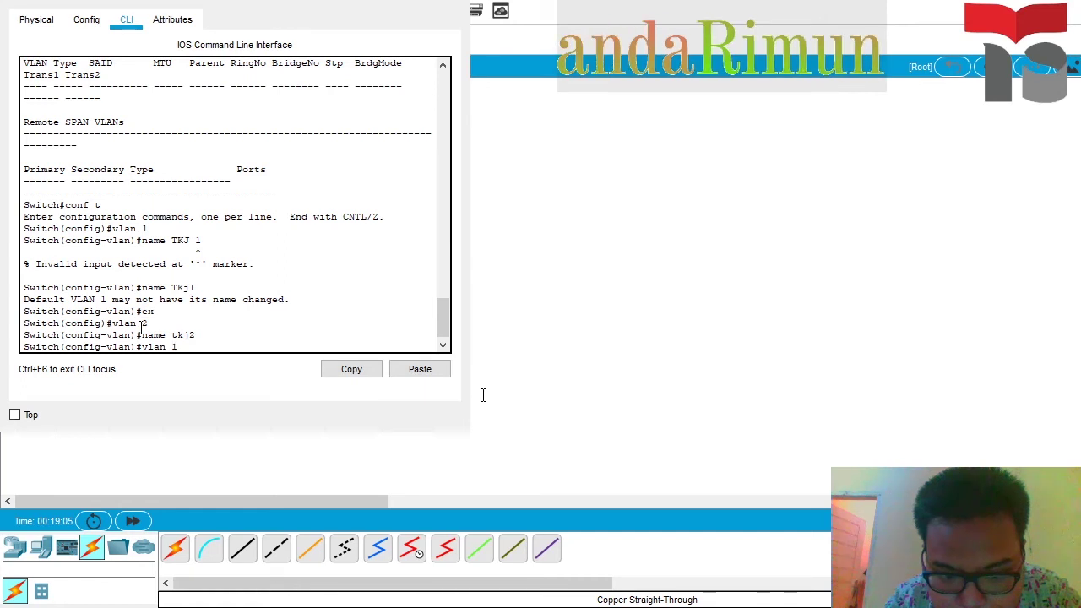
{"action": "key", "text": "Return"}
{"action": "type", "text": "na"}
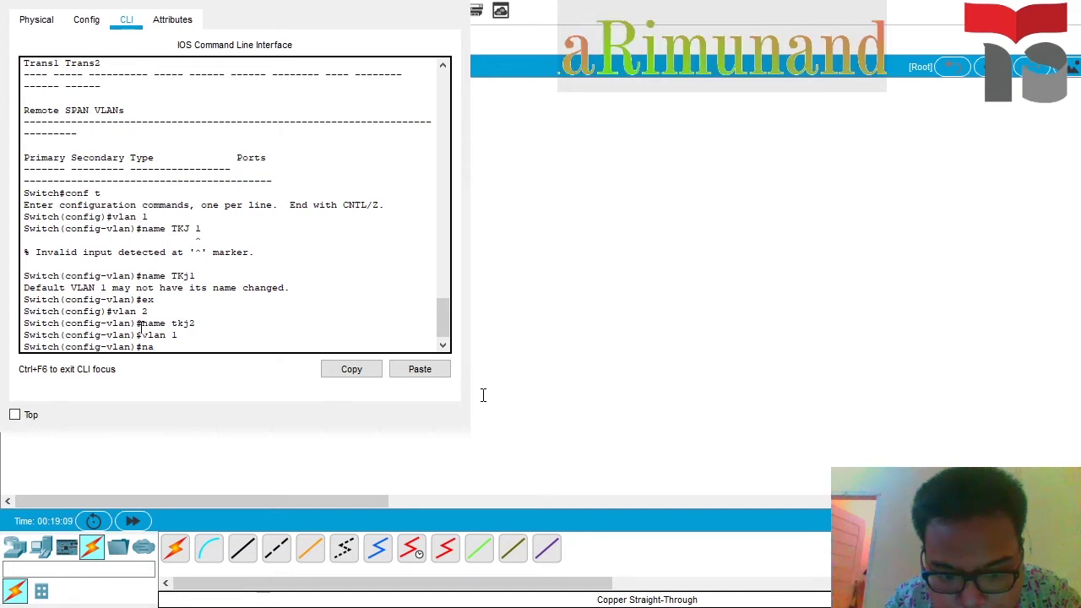
{"action": "type", "text": "me"}
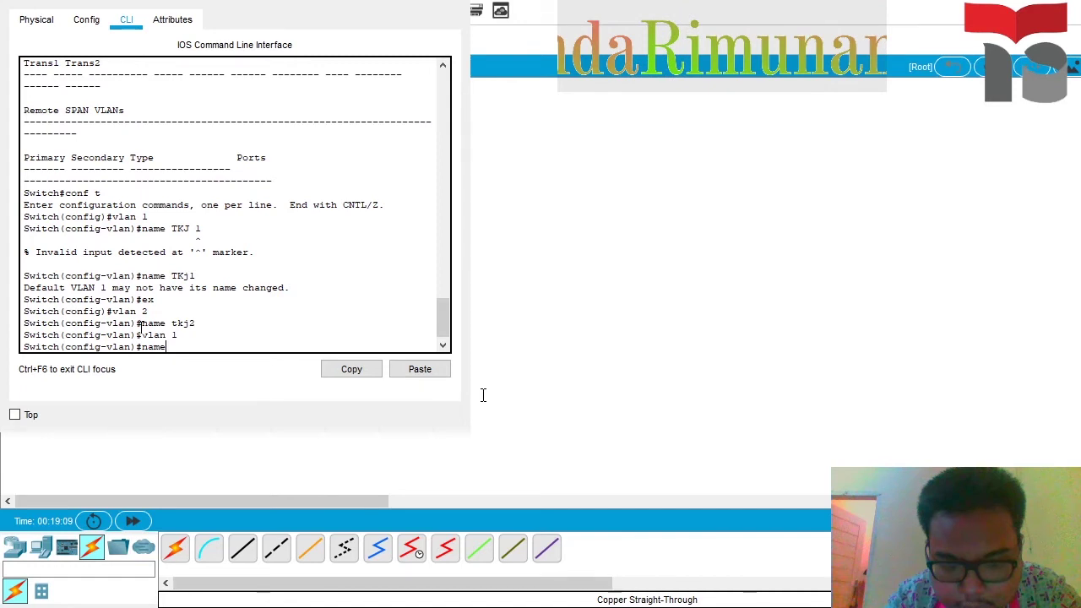
{"action": "type", "text": " tkj1"}
{"action": "key", "text": "Return"}
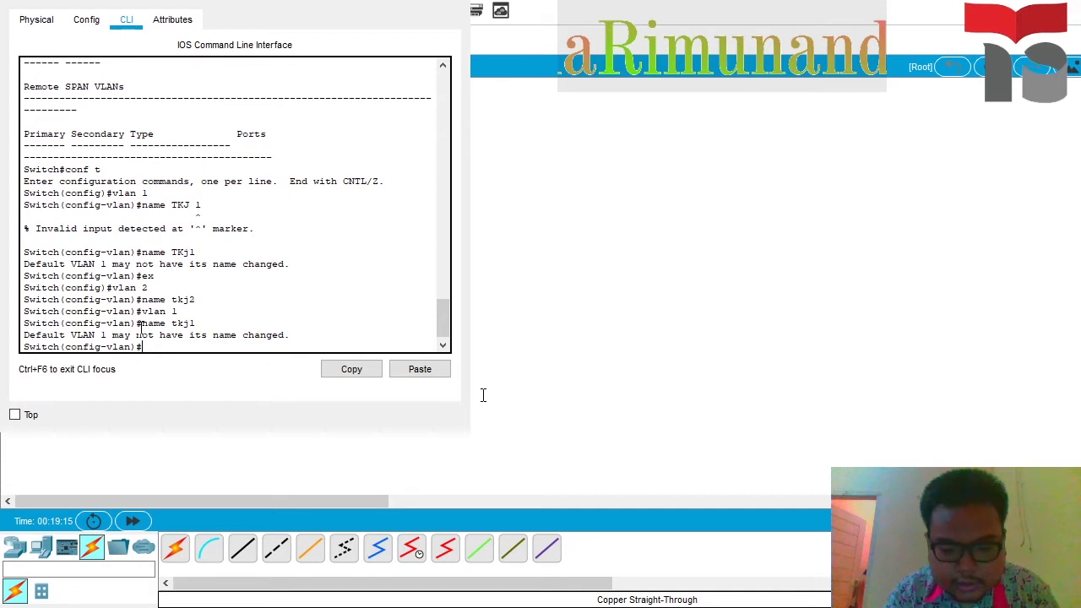
{"action": "type", "text": "ex"}
{"action": "key", "text": "Return"}
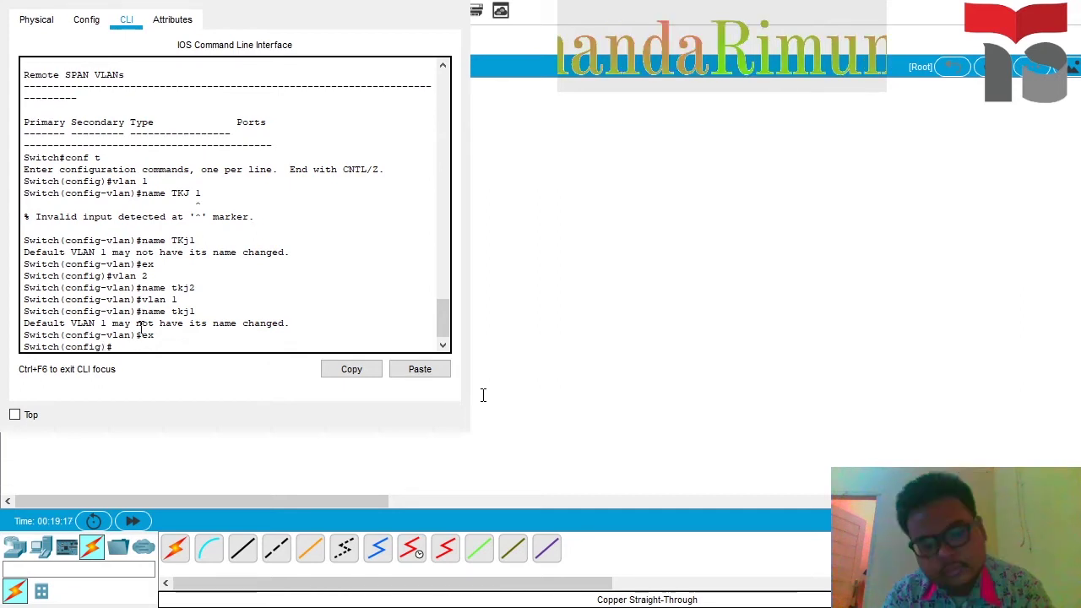
Try to run no shut at the switch's global configuration prompt.
{"action": "type", "text": "no"}
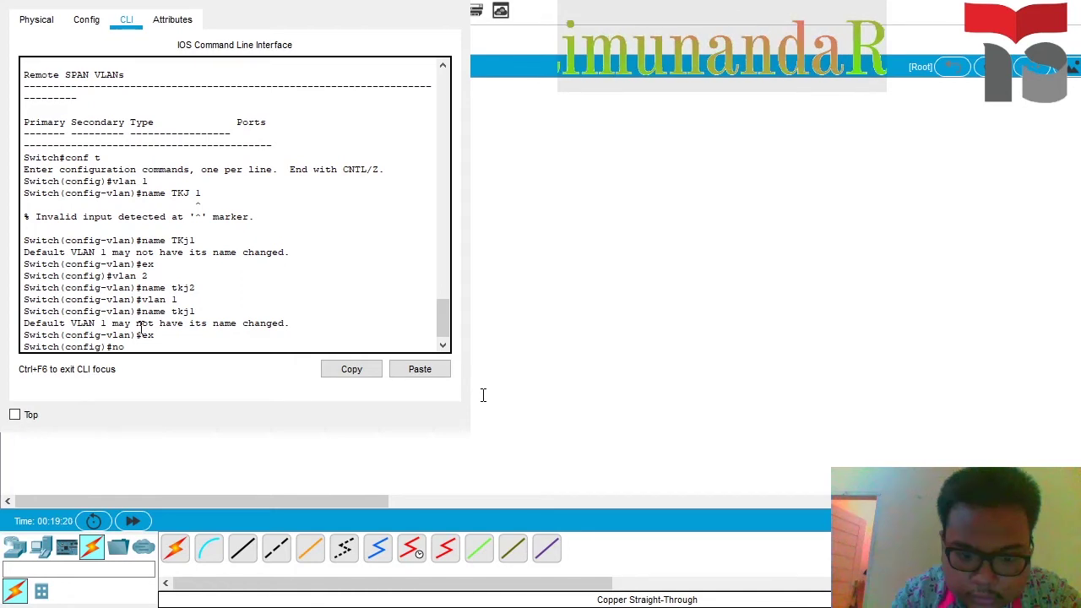
{"action": "type", "text": " shut"}
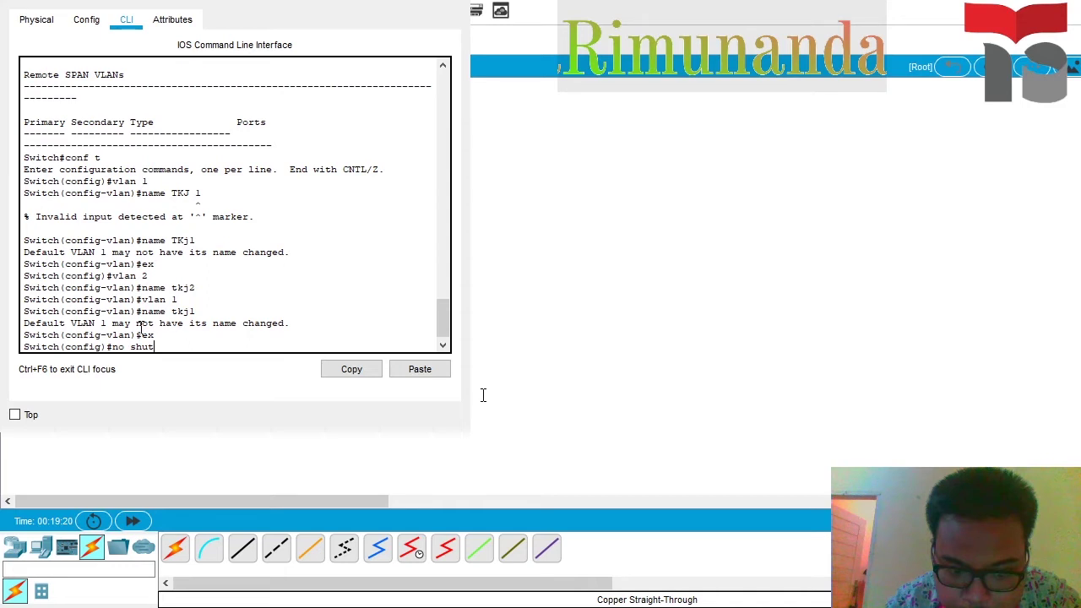
{"action": "key", "text": "Return"}
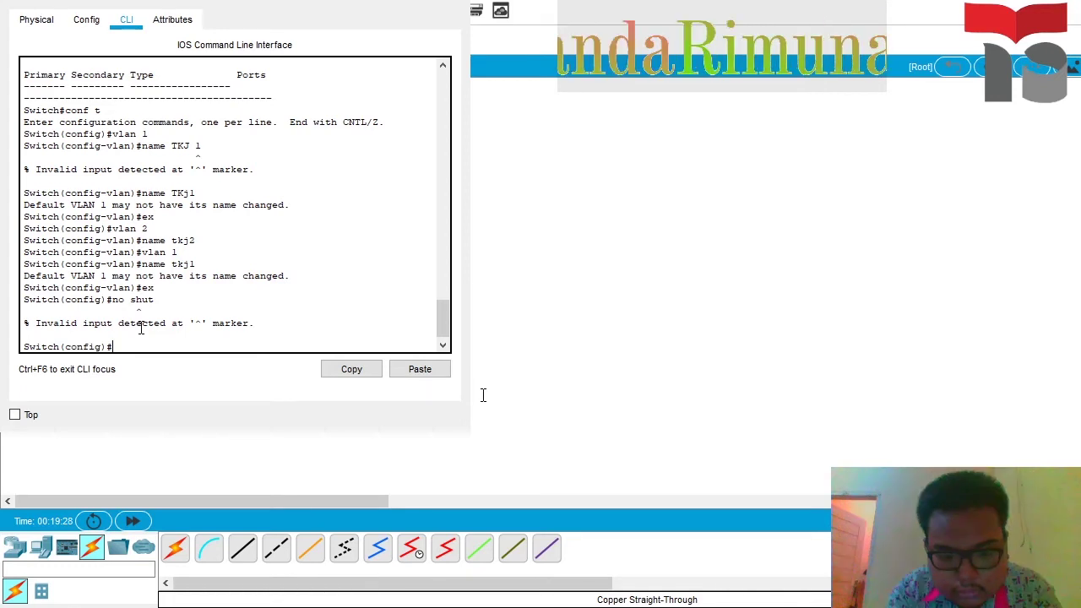
Try to run show vlan at the switch's global configuration prompt.
{"action": "type", "text": "show "}
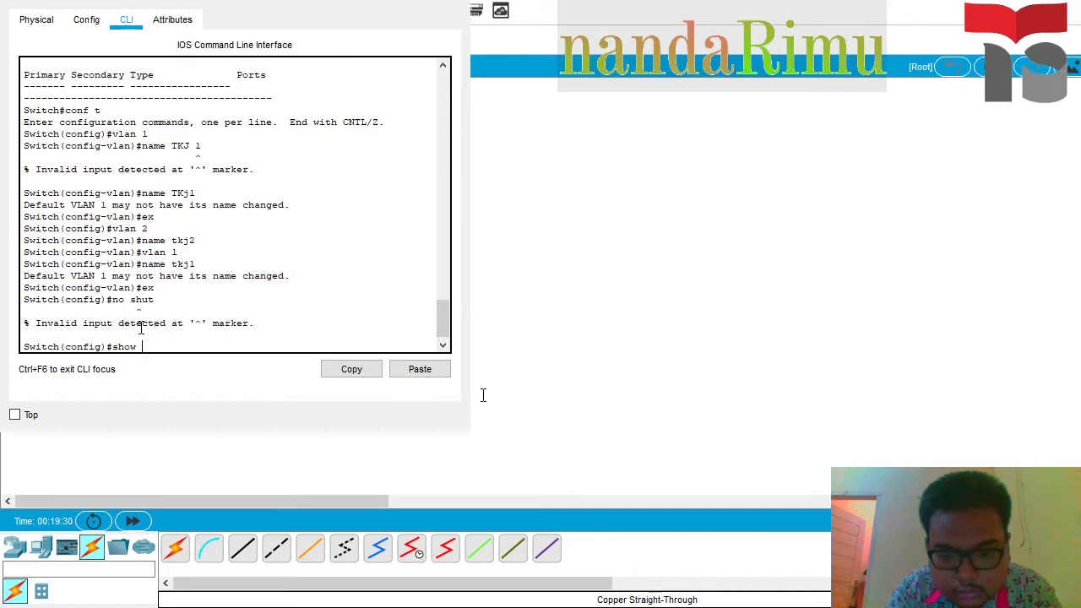
{"action": "type", "text": "vla"}
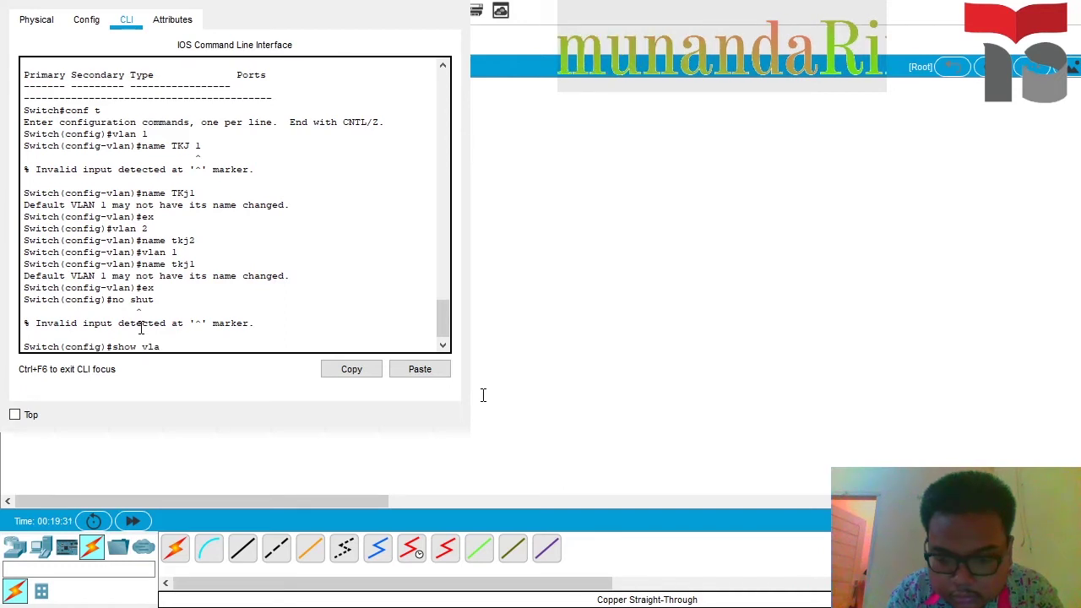
{"action": "type", "text": "n"}
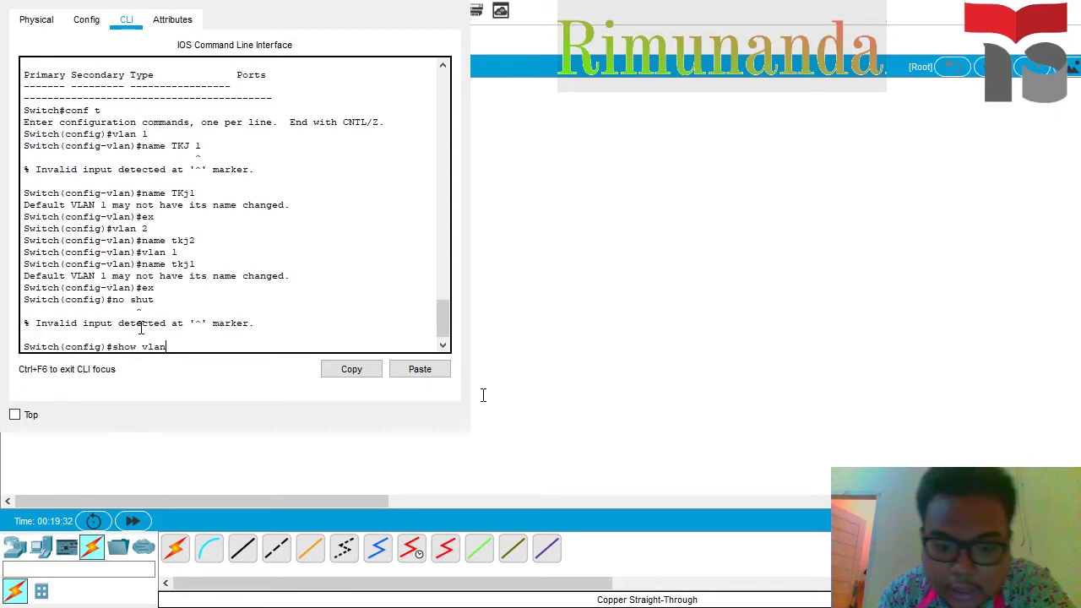
{"action": "key", "text": "Return"}
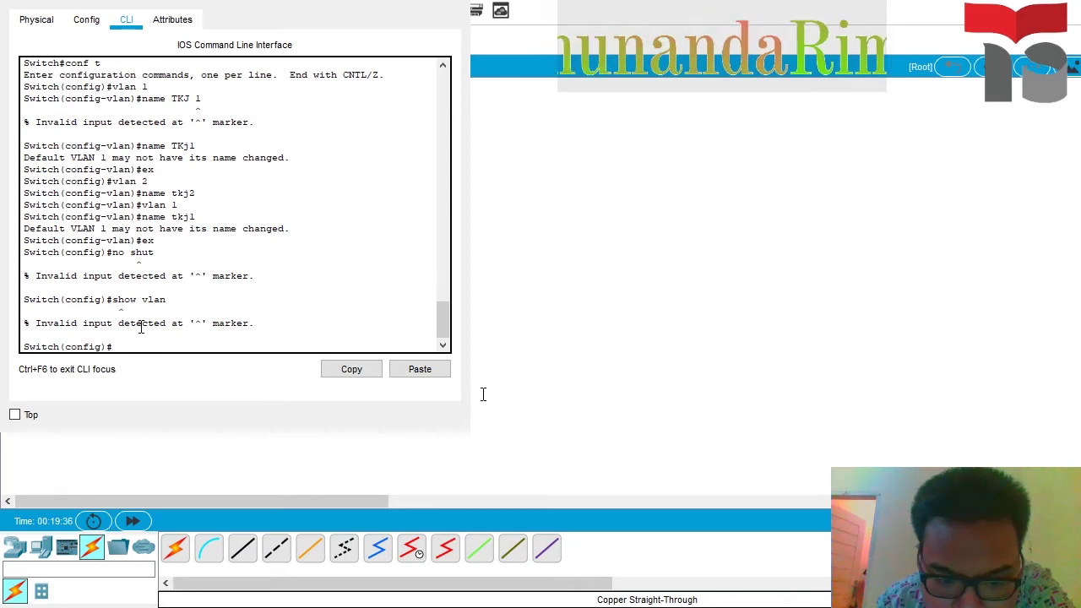
{"action": "key", "text": "Up"}
{"action": "key", "text": "Up"}
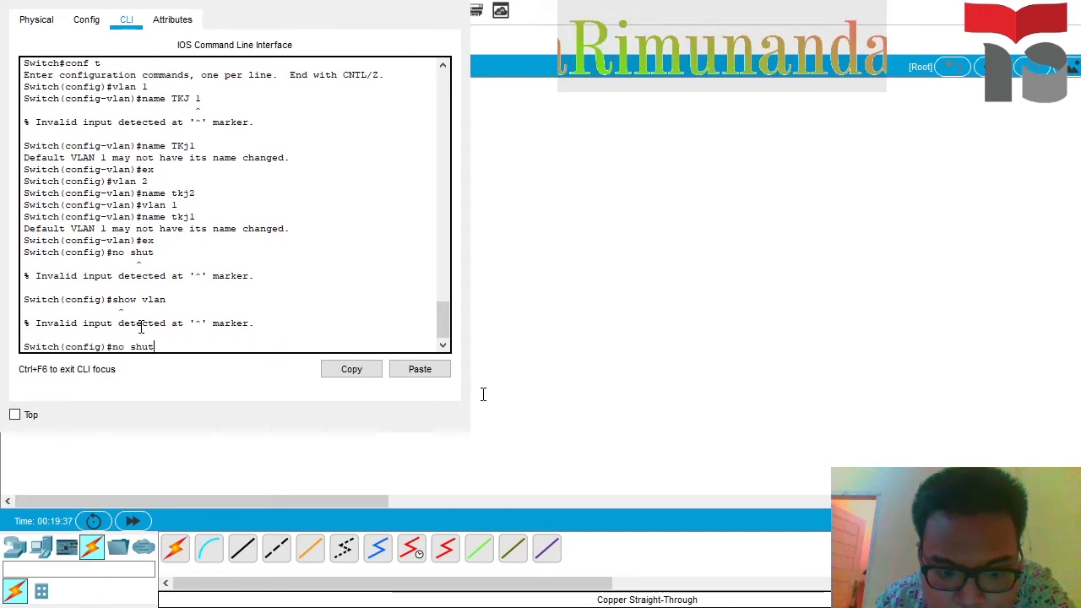
{"action": "key", "text": "Up"}
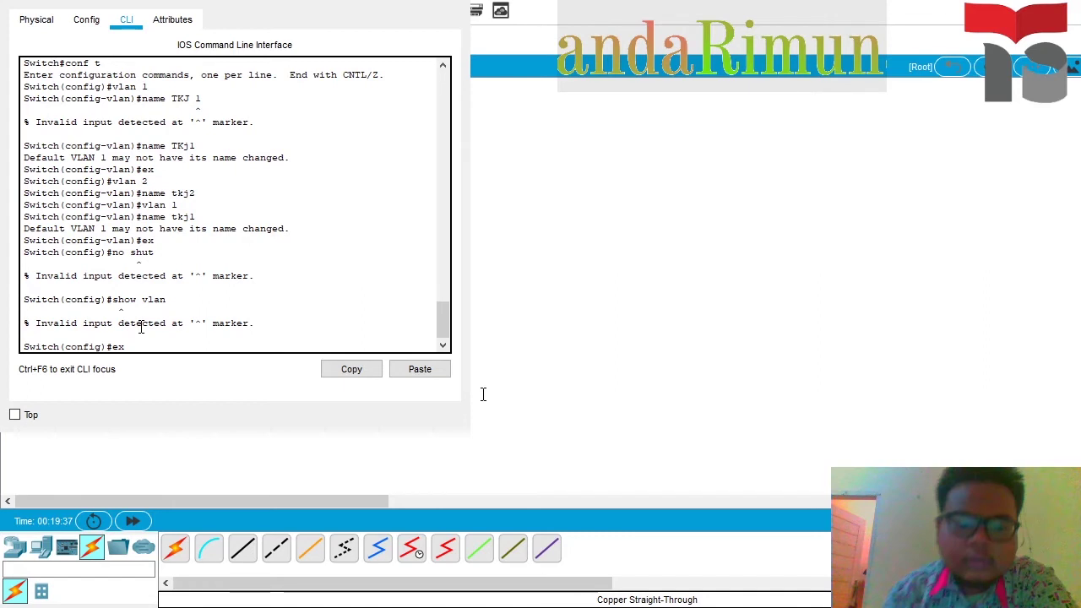
{"action": "key", "text": "Up"}
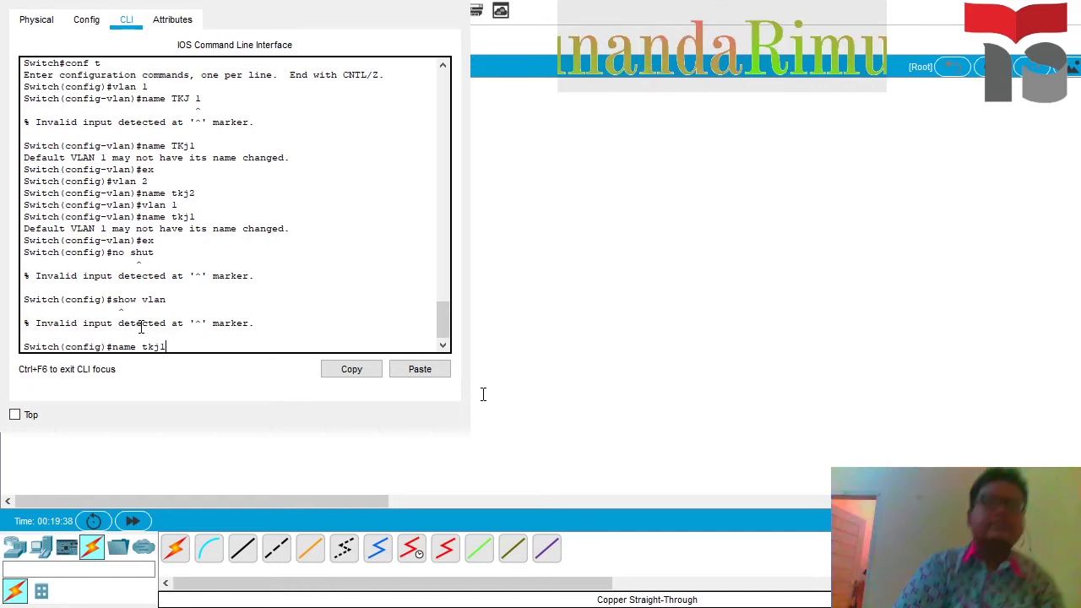
{"action": "key", "text": "BackSpace"}
{"action": "key", "text": "BackSpace"}
{"action": "key", "text": "BackSpace"}
{"action": "key", "text": "BackSpace"}
{"action": "type", "text": "TKJ 1"}
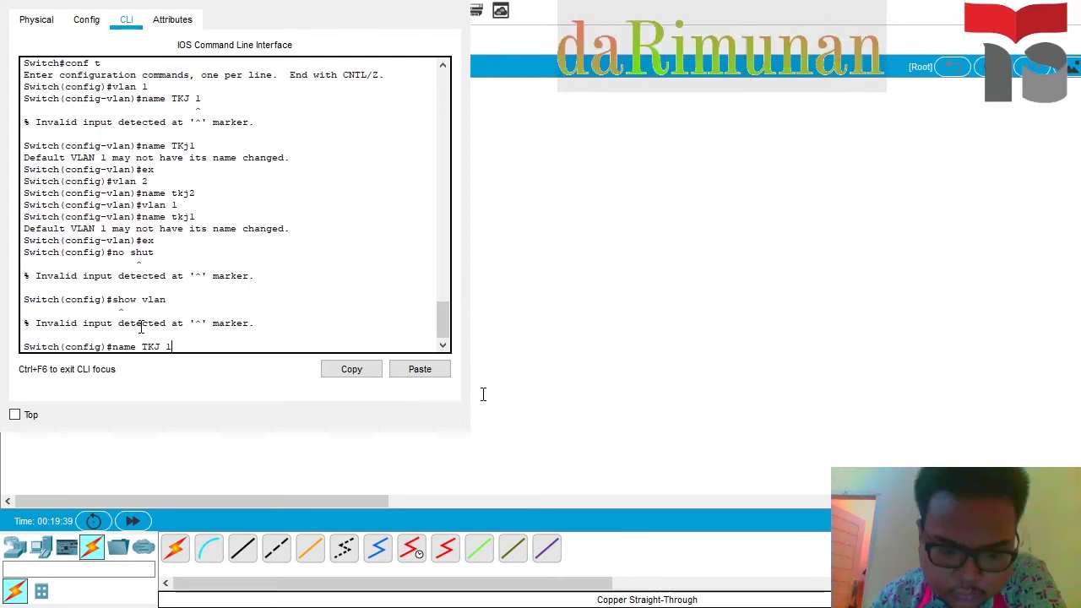
{"action": "key", "text": "BackSpace"}
{"action": "key", "text": "BackSpace"}
{"action": "key", "text": "BackSpace"}
{"action": "key", "text": "BackSpace"}
{"action": "key", "text": "BackSpace"}
{"action": "key", "text": "BackSpace"}
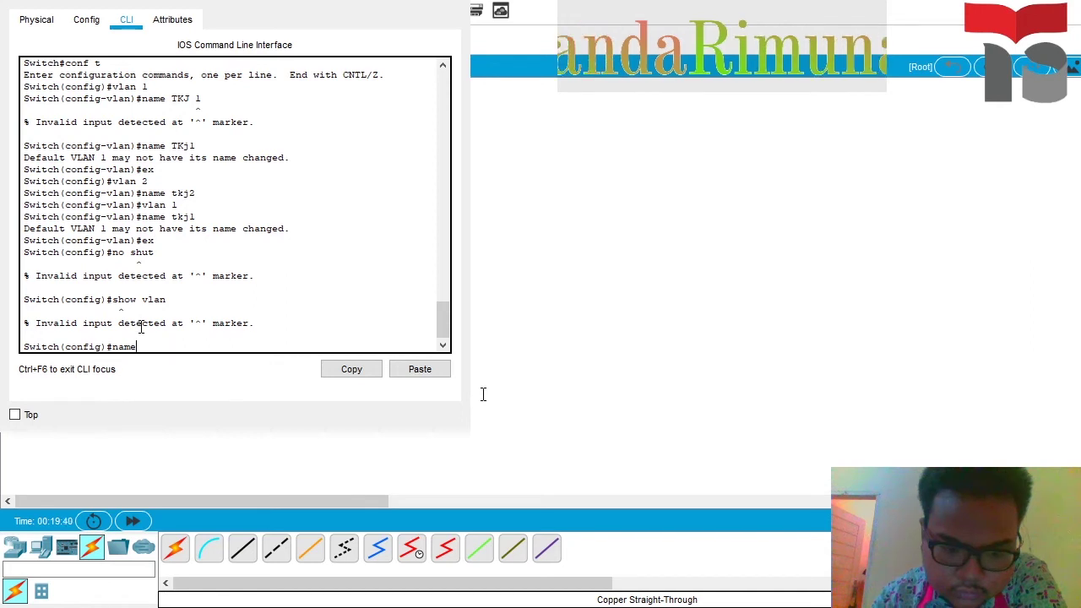
{"action": "key", "text": "BackSpace"}
{"action": "key", "text": "BackSpace"}
{"action": "key", "text": "BackSpace"}
{"action": "key", "text": "BackSpace"}
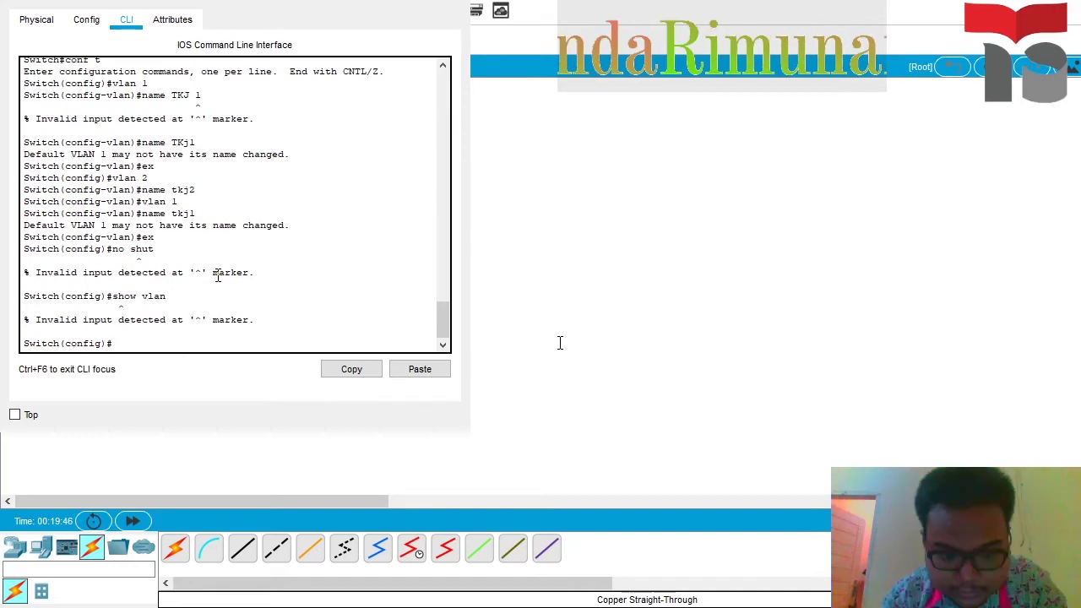
Leave global configuration mode and get a clean privileged EXEC prompt on the switch.
{"action": "key", "text": "ctrl+z"}
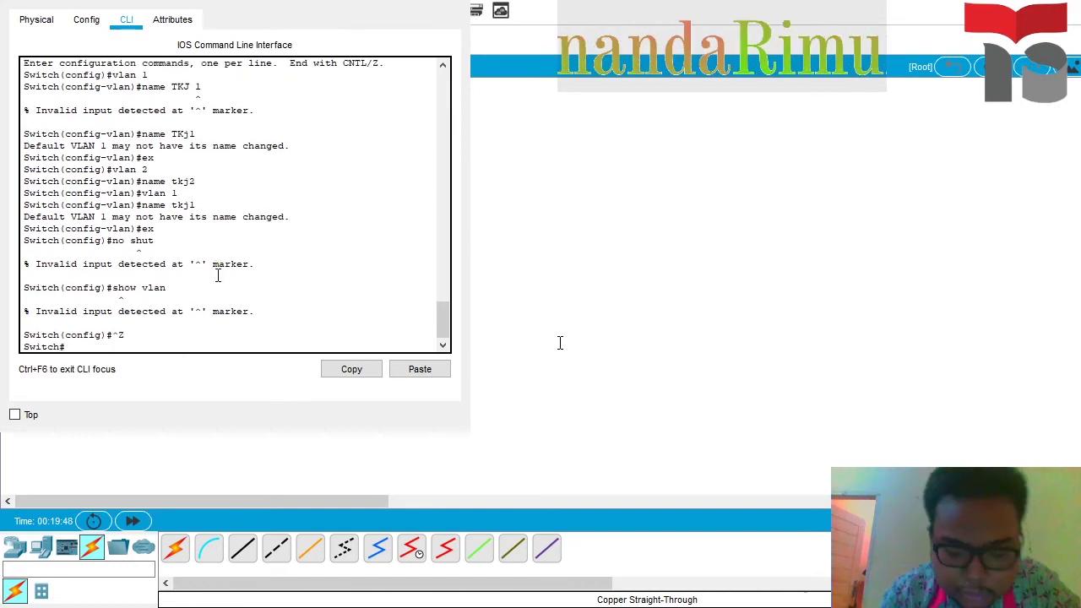
{"action": "type", "text": "sh"}
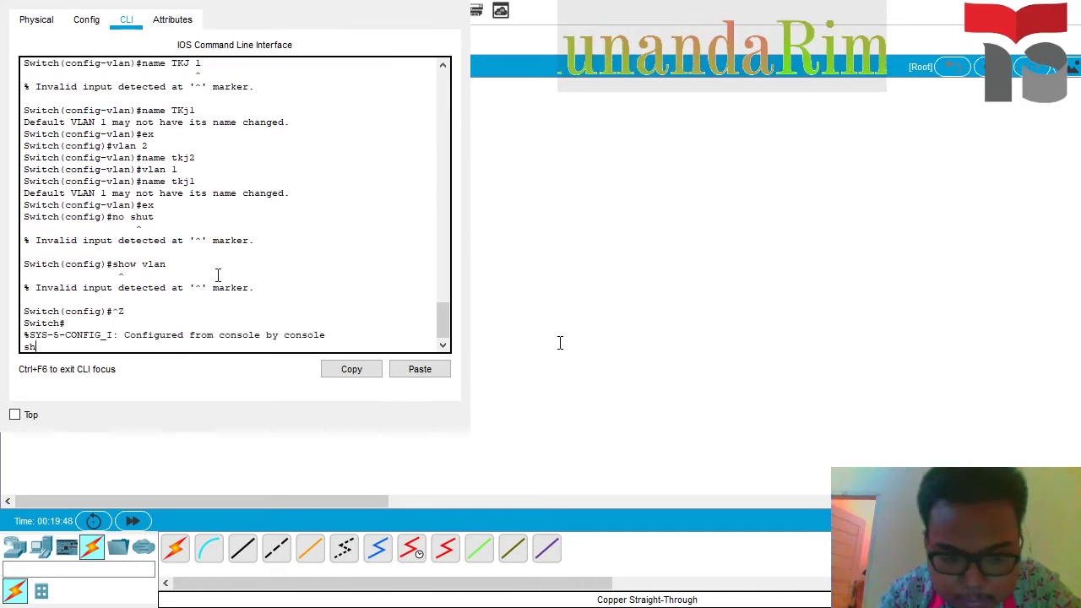
{"action": "type", "text": "ow"}
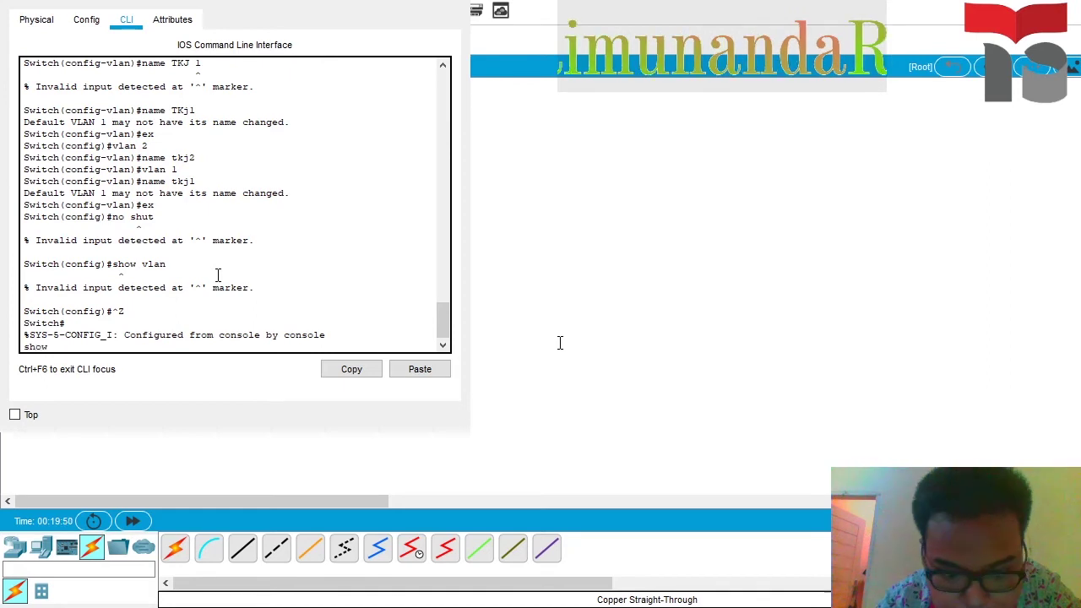
{"action": "key", "text": "BackSpace"}
{"action": "key", "text": "BackSpace"}
{"action": "key", "text": "BackSpace"}
{"action": "key", "text": "BackSpace"}
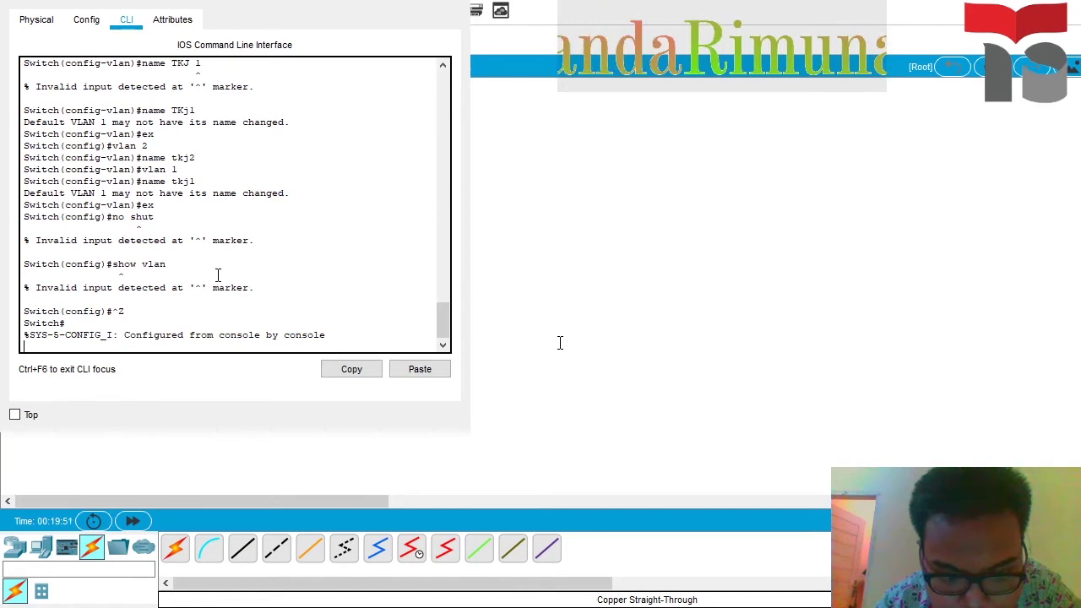
{"action": "key", "text": "Return"}
{"action": "key", "text": "Return"}
Display the switch's VLAN table with show vlan.
{"action": "type", "text": "sh"}
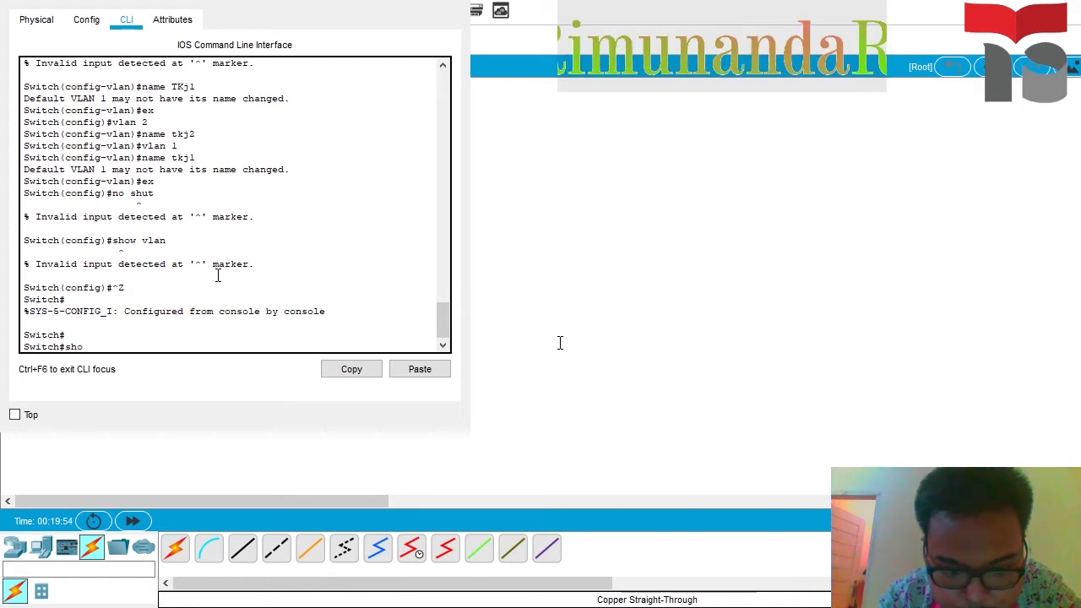
{"action": "type", "text": "o"}
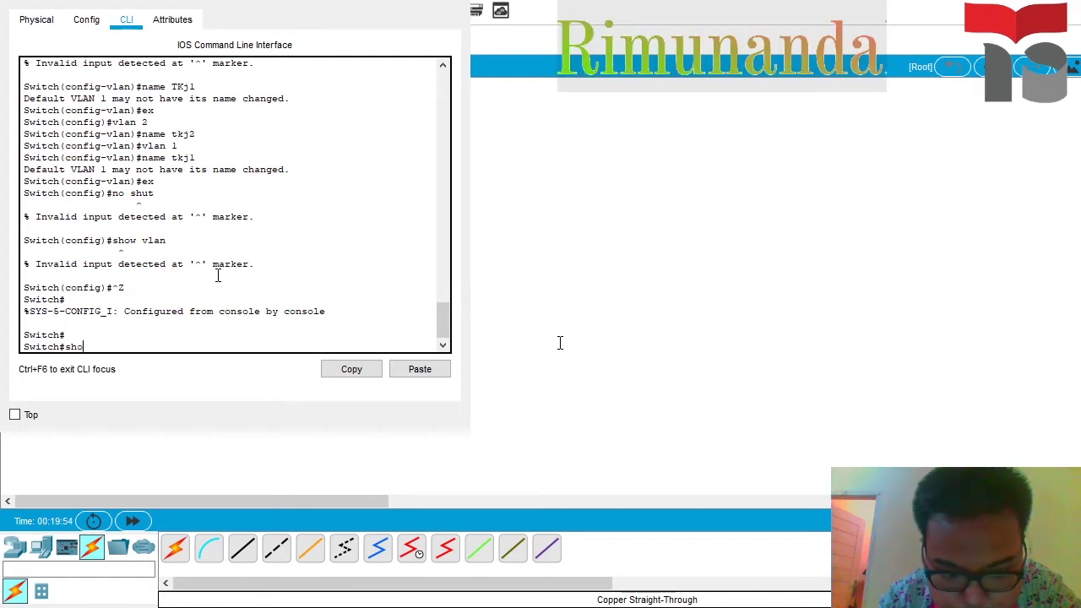
{"action": "type", "text": "w "}
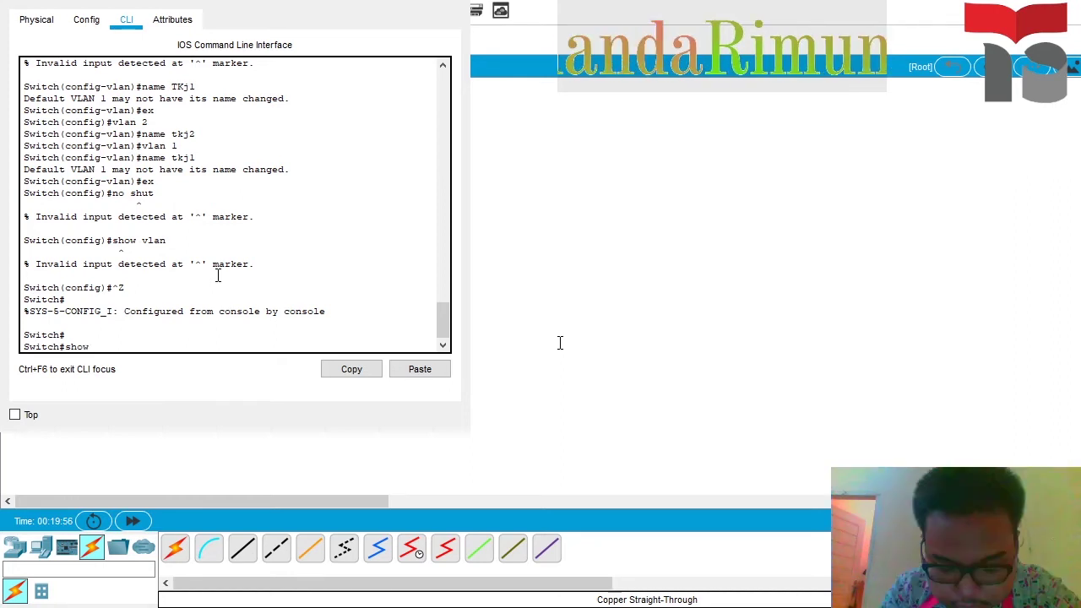
{"action": "type", "text": "vl"}
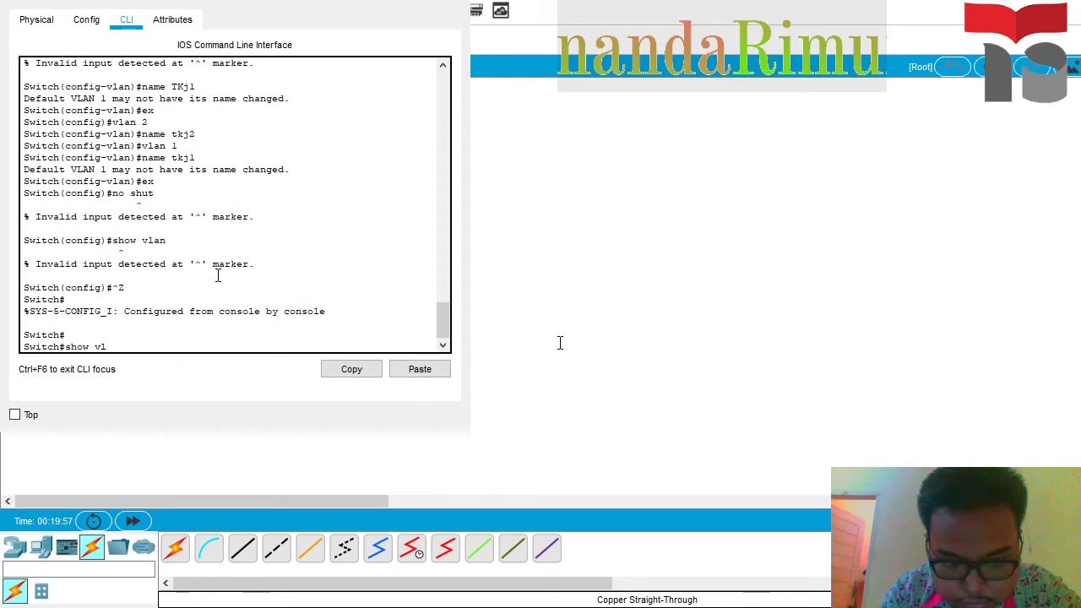
{"action": "type", "text": "an"}
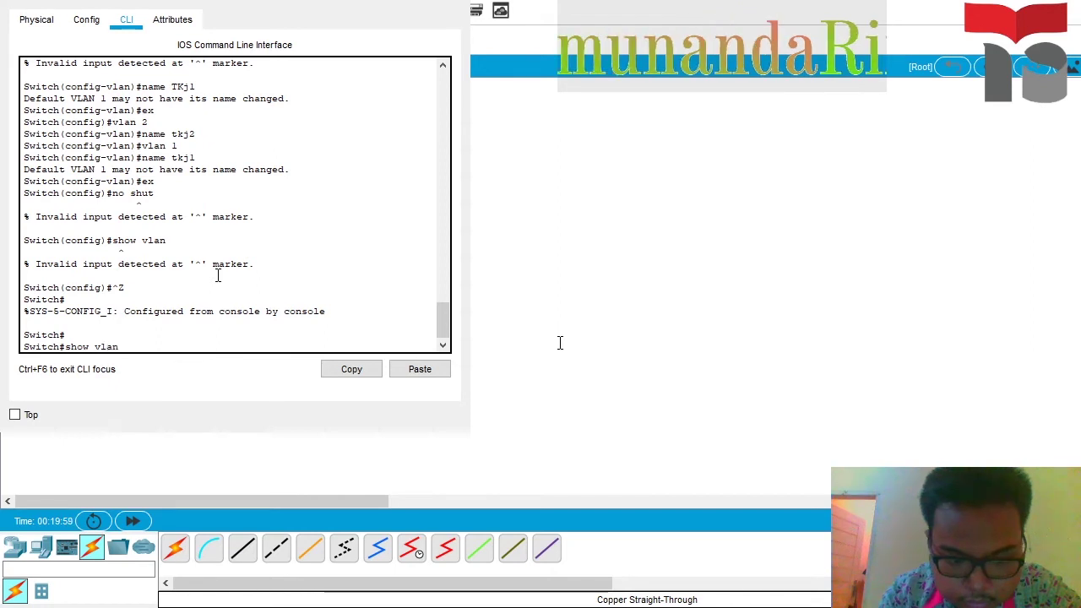
{"action": "key", "text": "Return"}
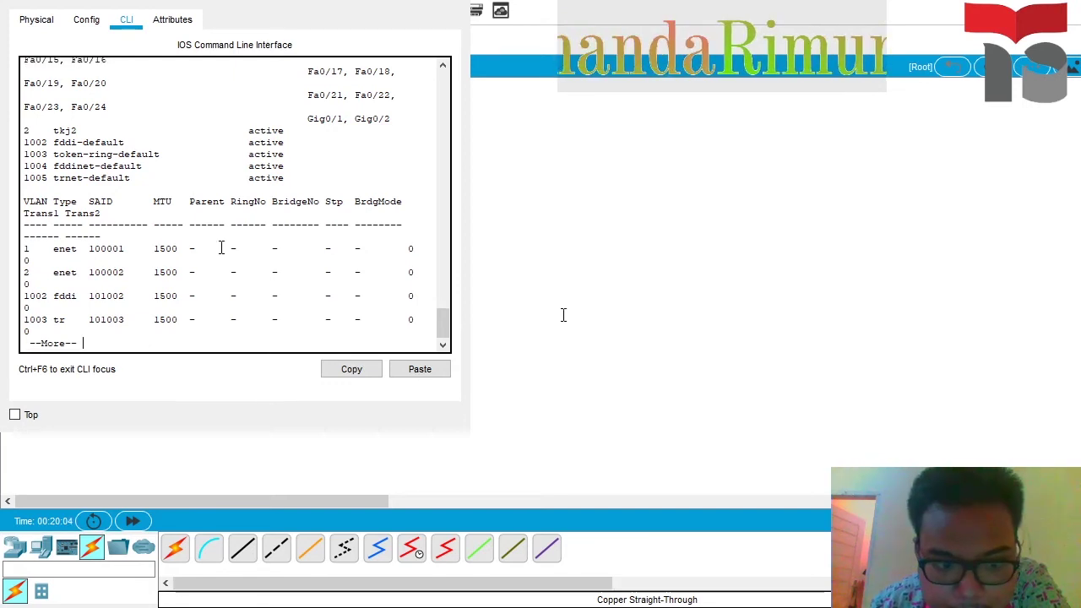
Examine the VLAN names, statuses and ports, and page through the listing to its end.
{"action": "scroll", "coordinate": [221, 248], "scroll_direction": "up", "scroll_amount": 3}
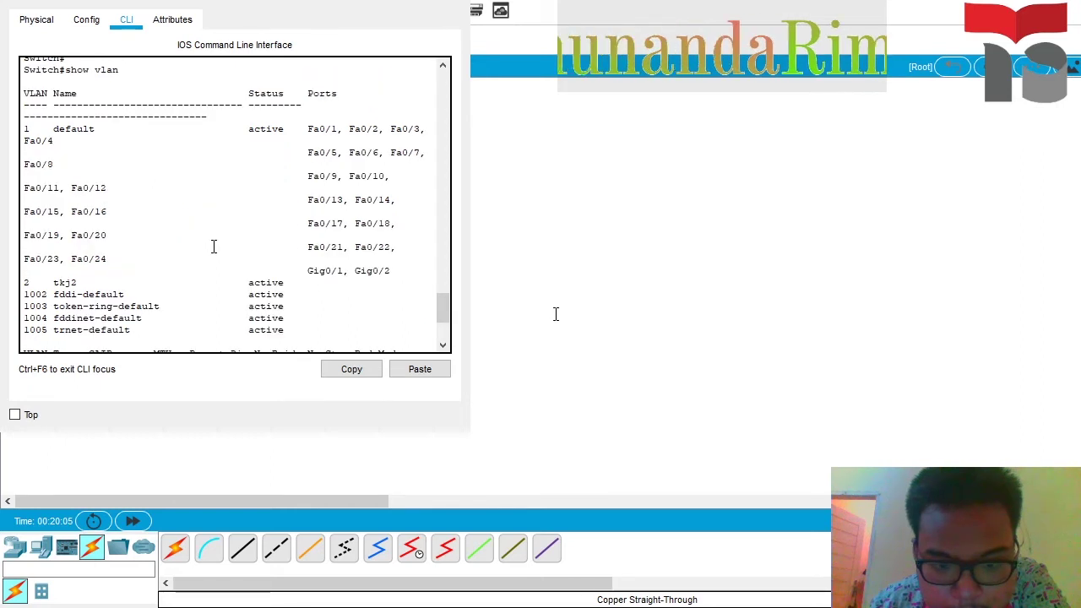
{"action": "scroll", "coordinate": [213, 246], "scroll_direction": "down", "scroll_amount": 3}
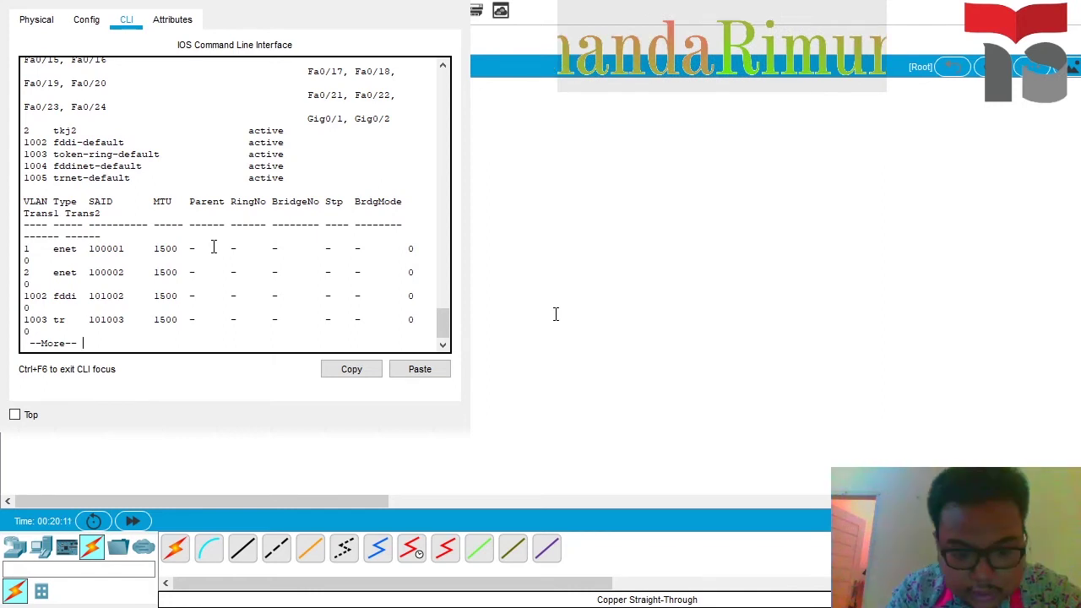
{"action": "key", "text": "Return"}
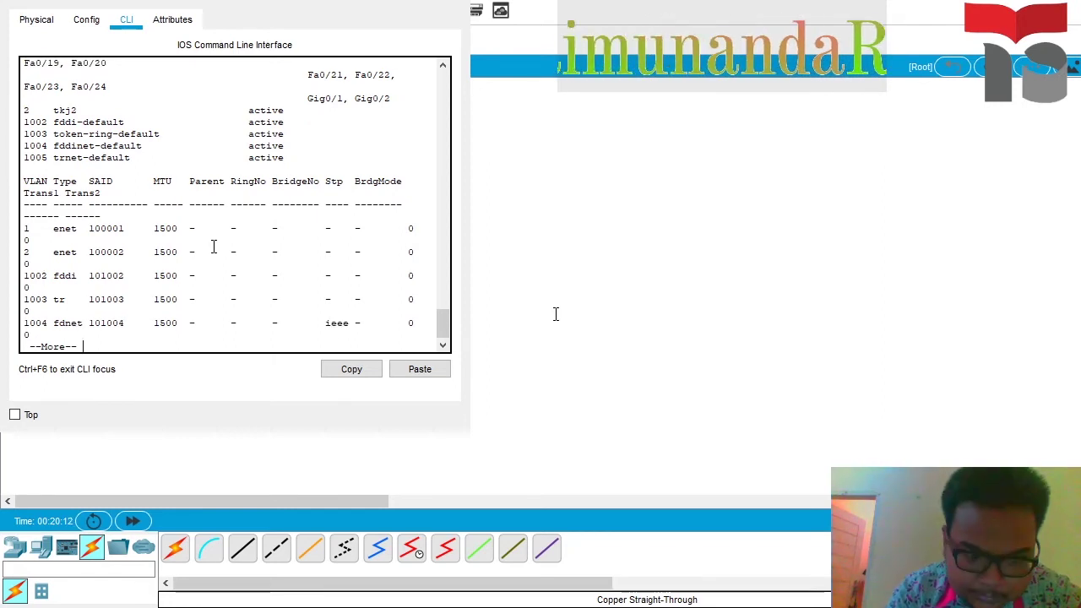
{"action": "key", "text": "Return"}
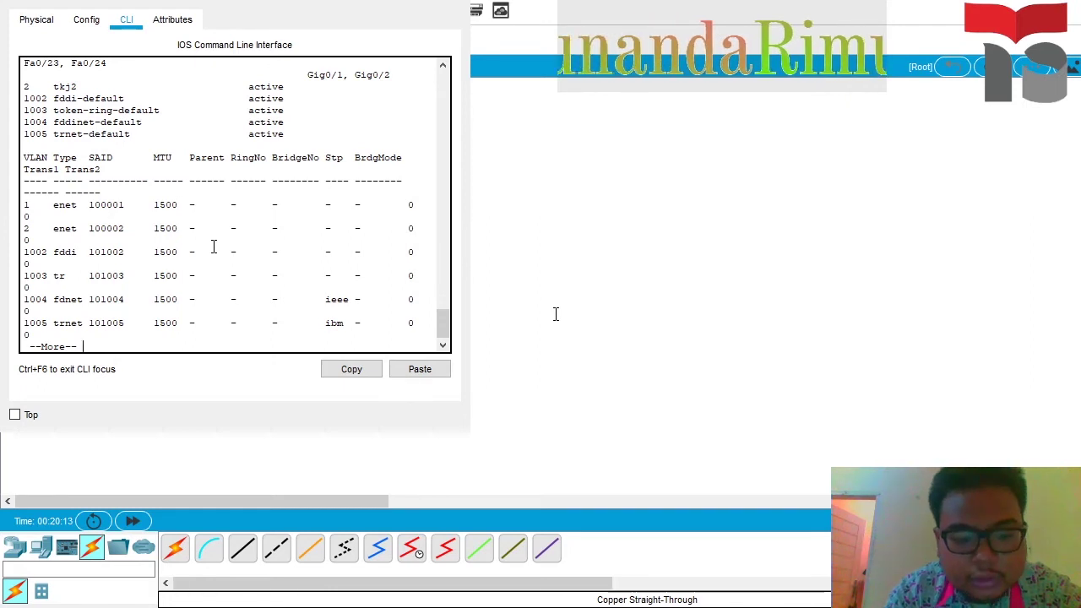
{"action": "key", "text": "Return"}
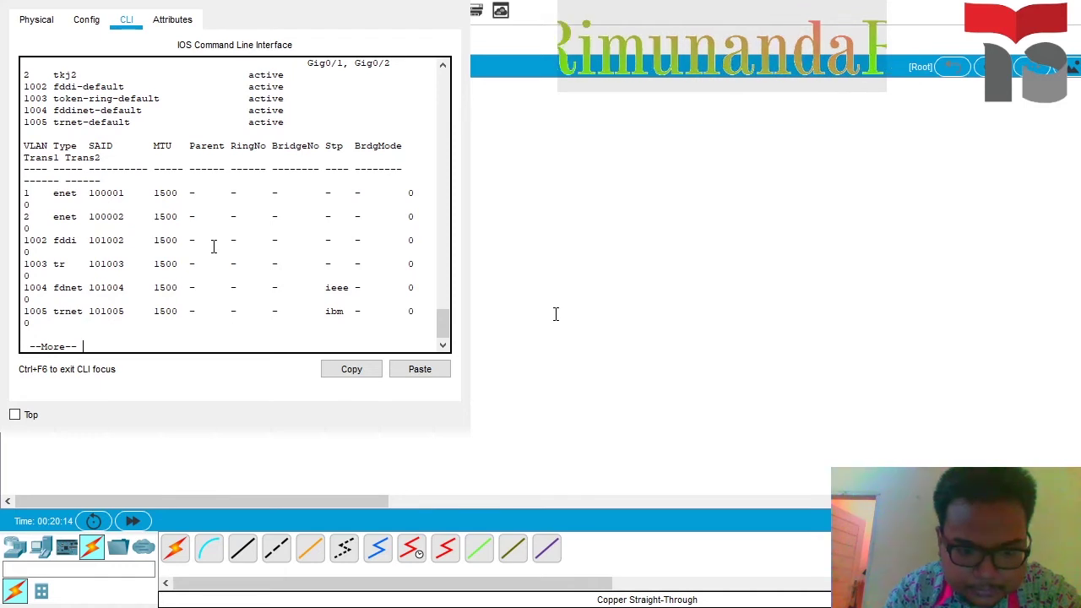
{"action": "key", "text": "Return"}
{"action": "key", "text": "Return"}
{"action": "key", "text": "Return"}
{"action": "key", "text": "Return"}
{"action": "key", "text": "Return"}
{"action": "key", "text": "Return"}
{"action": "key", "text": "Return"}
{"action": "key", "text": "Return"}
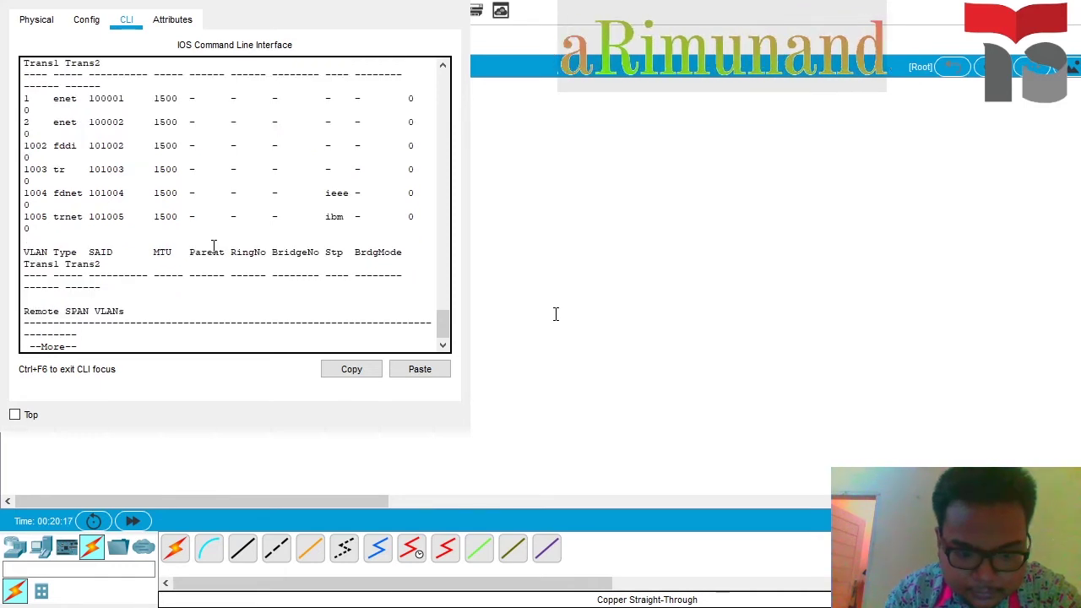
{"action": "key", "text": "Return"}
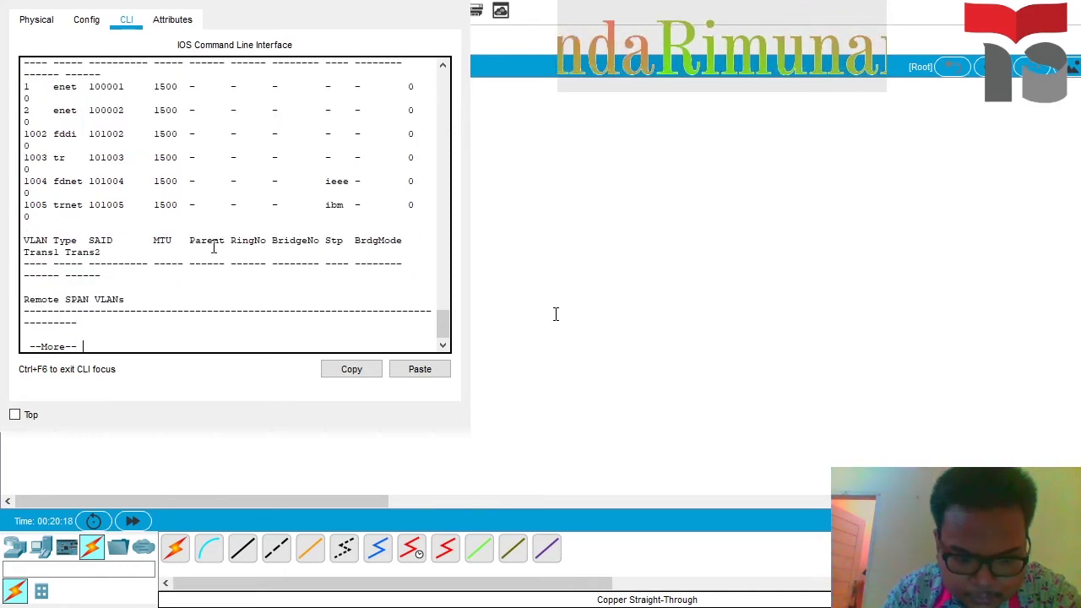
{"action": "key", "text": "space"}
Enter global configuration mode on the switch with conf t and create VLAN 3.
{"action": "type", "text": "co"}
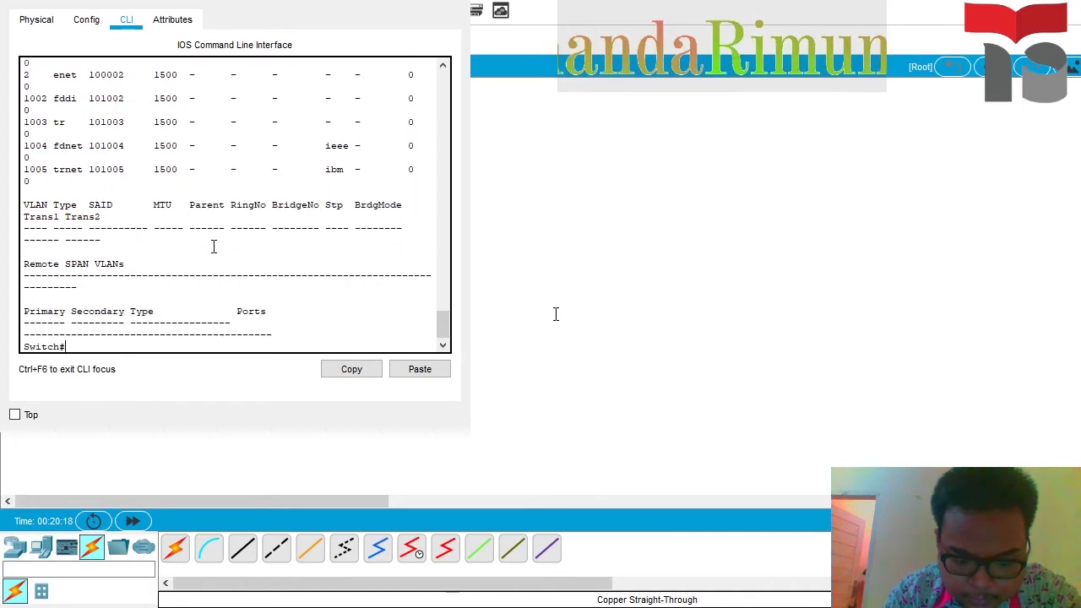
{"action": "type", "text": "nf"}
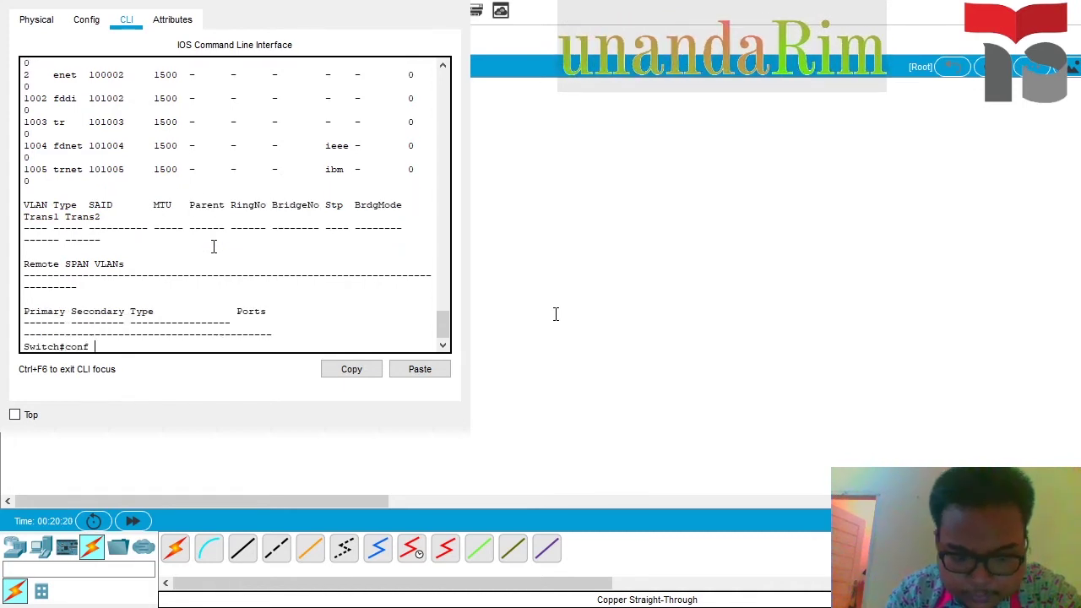
{"action": "type", "text": " t"}
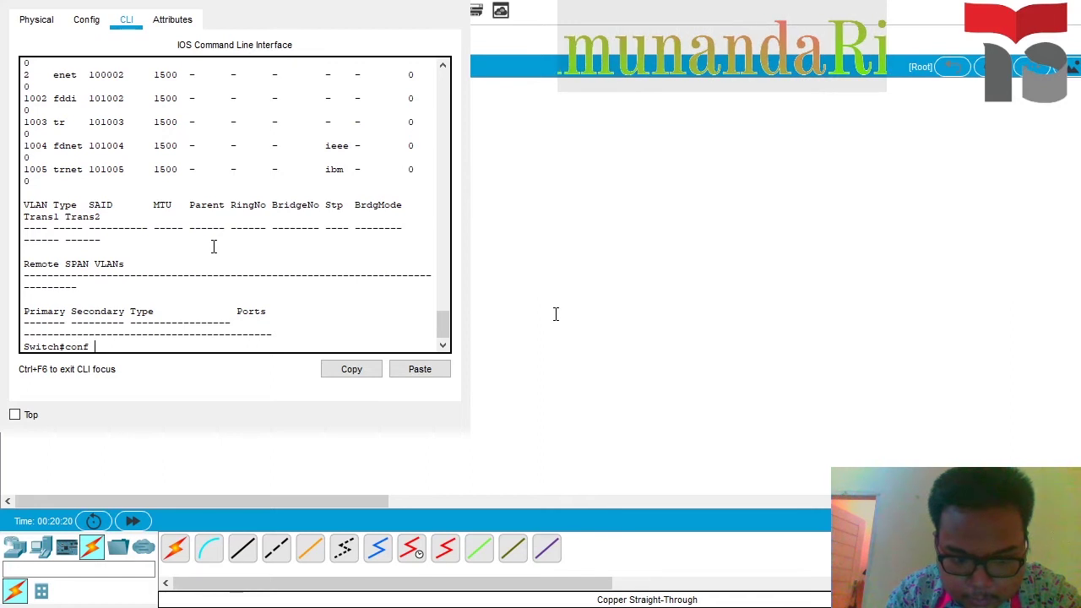
{"action": "key", "text": "Return"}
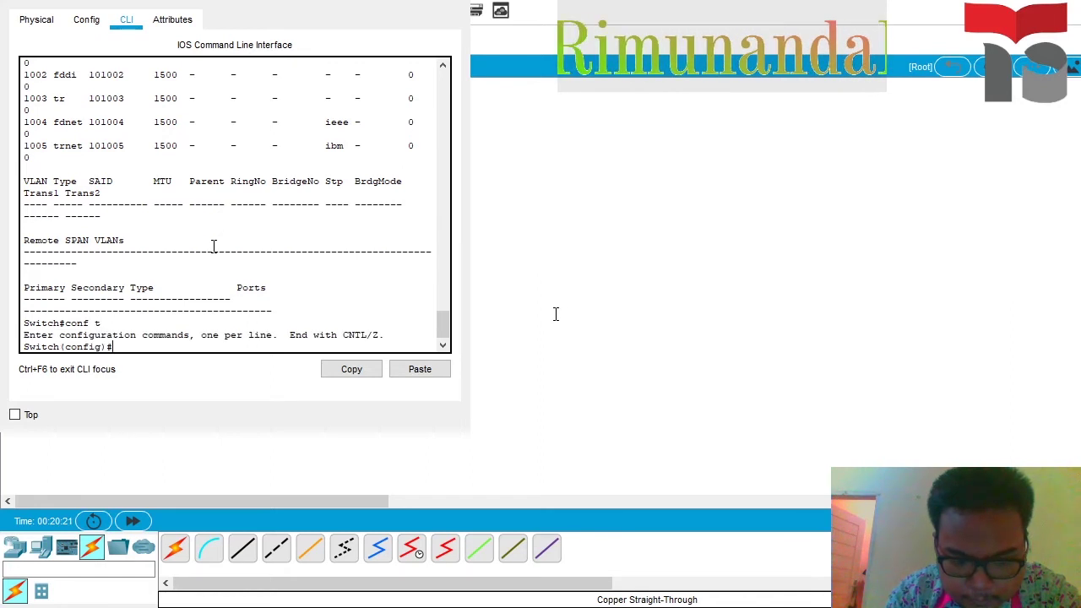
{"action": "type", "text": "vl"}
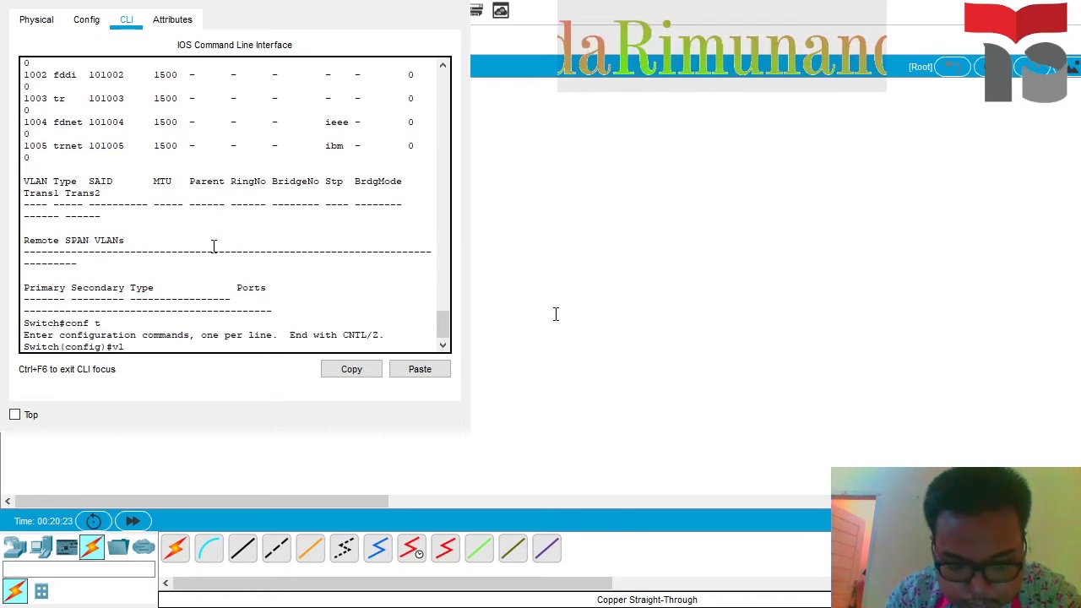
{"action": "type", "text": "an 3"}
{"action": "key", "text": "Return"}
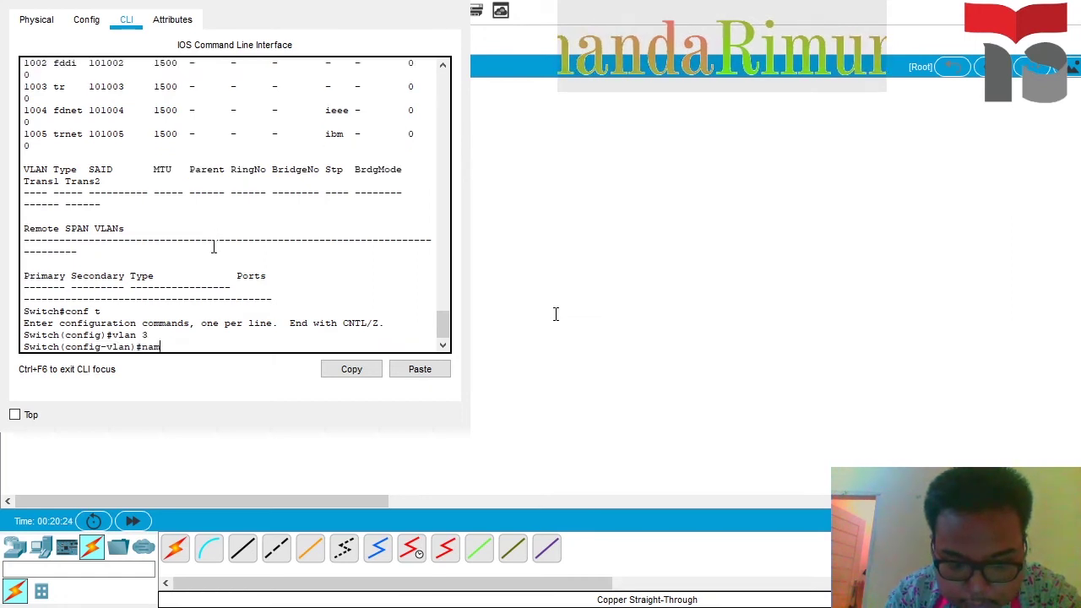
Name VLAN 3 tkj1 and return to global configuration mode.
{"action": "type", "text": "e"}
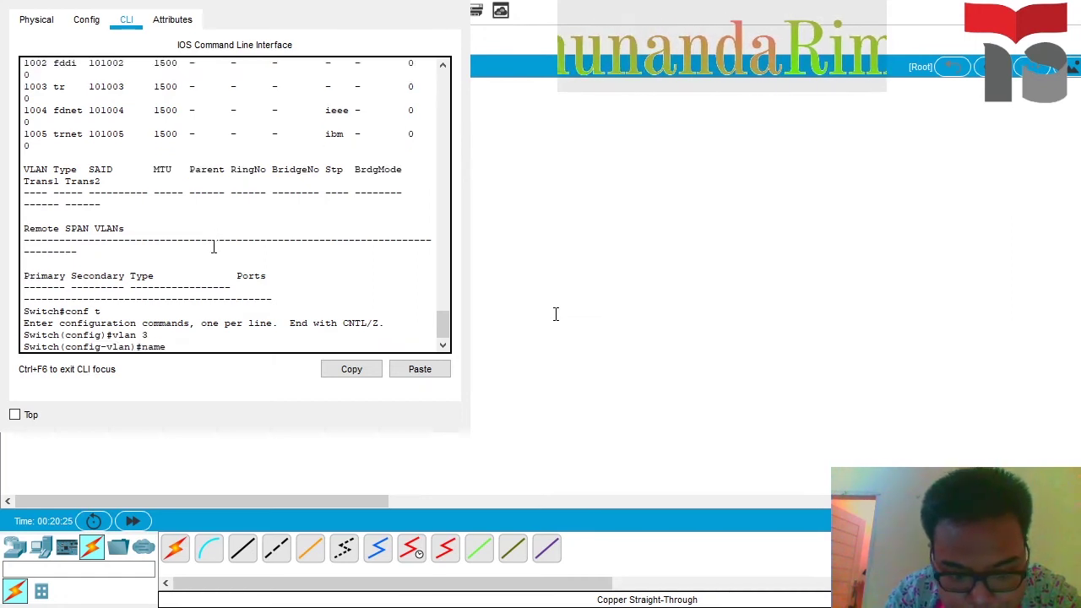
{"action": "type", "text": " tkj"}
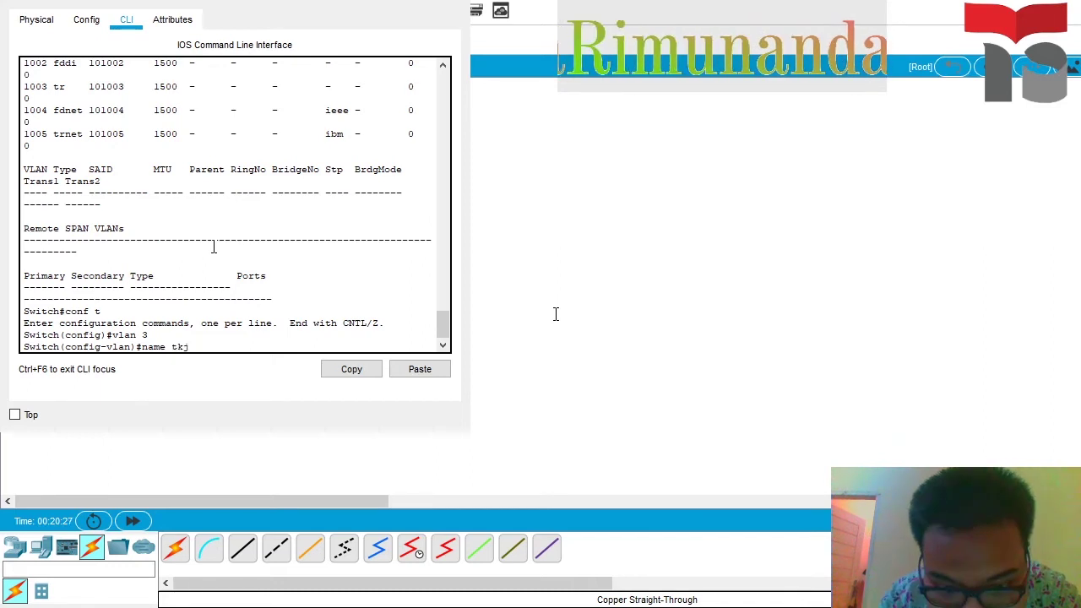
{"action": "type", "text": "3"}
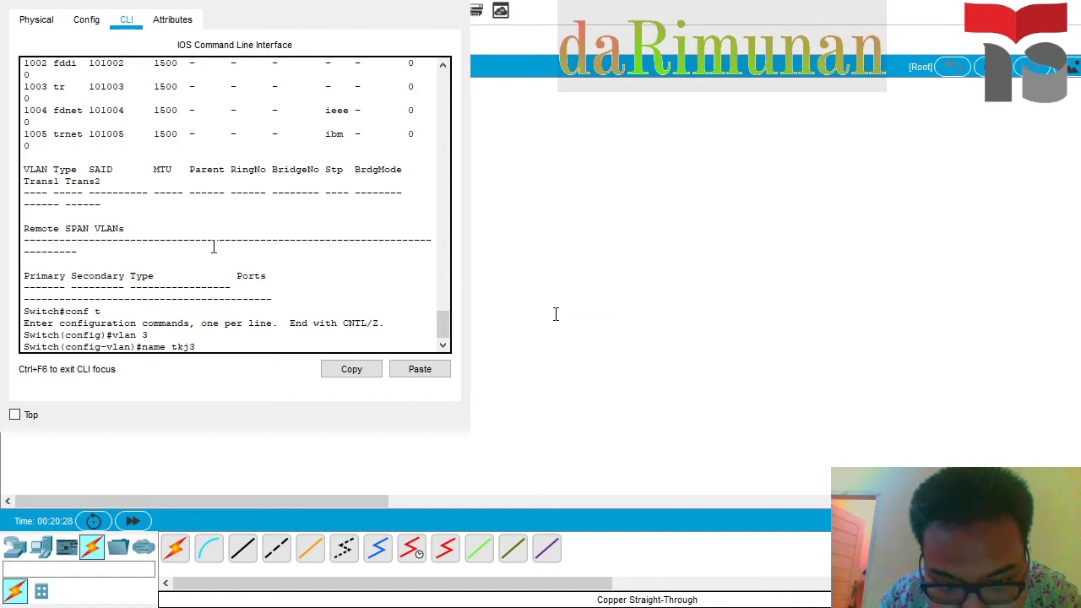
{"action": "key", "text": "BackSpace"}
{"action": "type", "text": "1"}
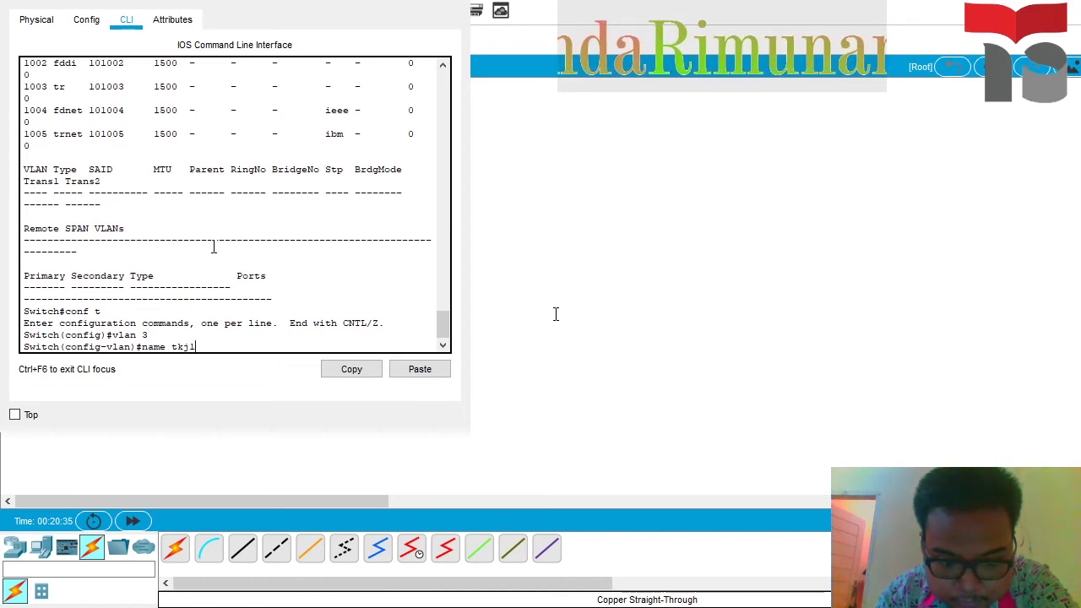
{"action": "key", "text": "Return"}
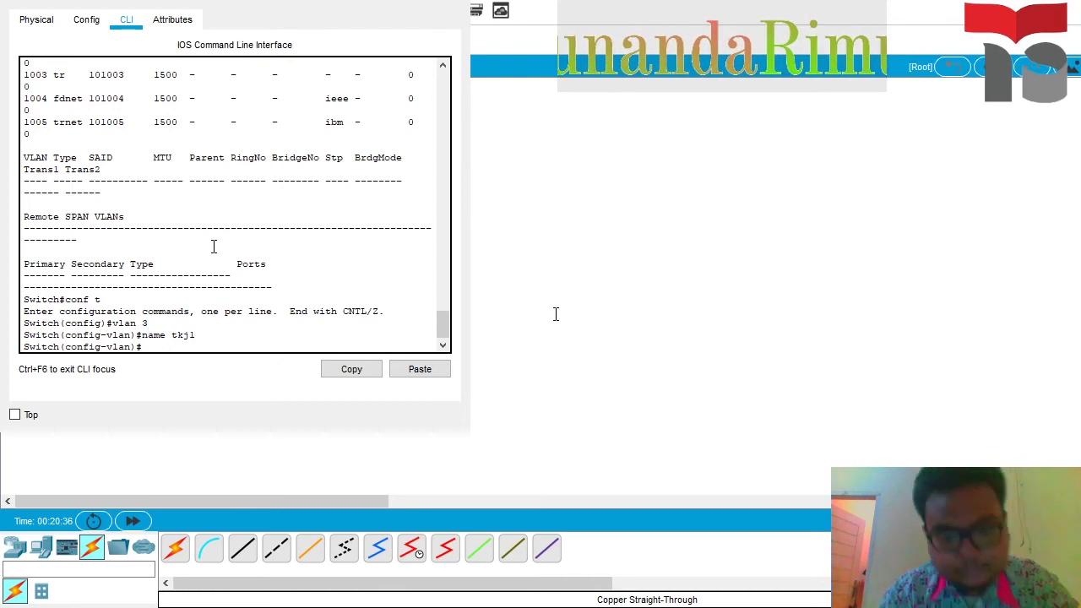
{"action": "type", "text": "ex"}
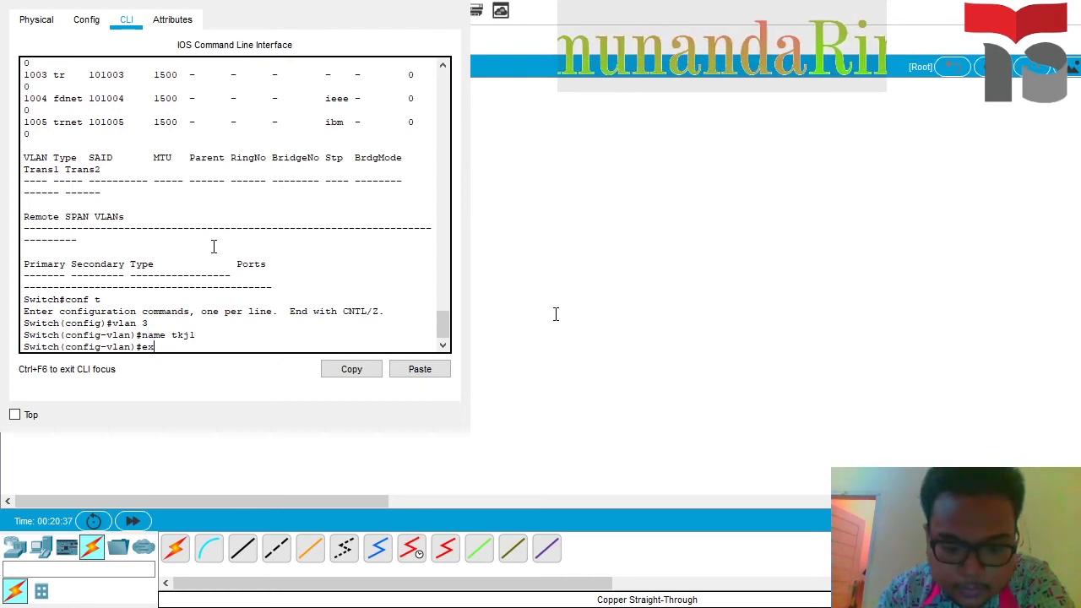
{"action": "key", "text": "Return"}
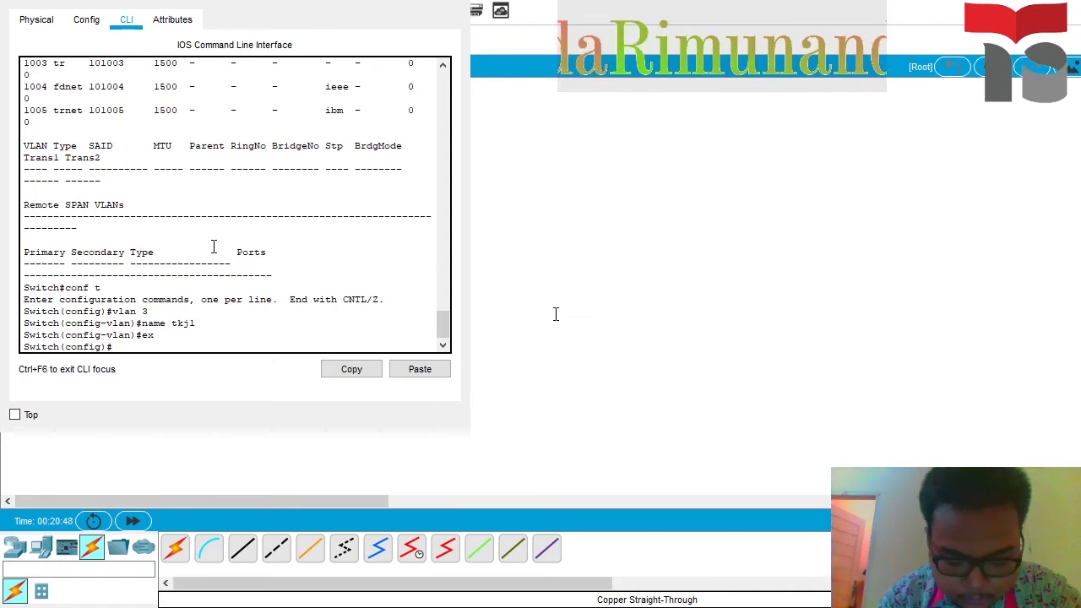
Enter interface configuration mode for switch port fa0/1.
{"action": "type", "text": "int "}
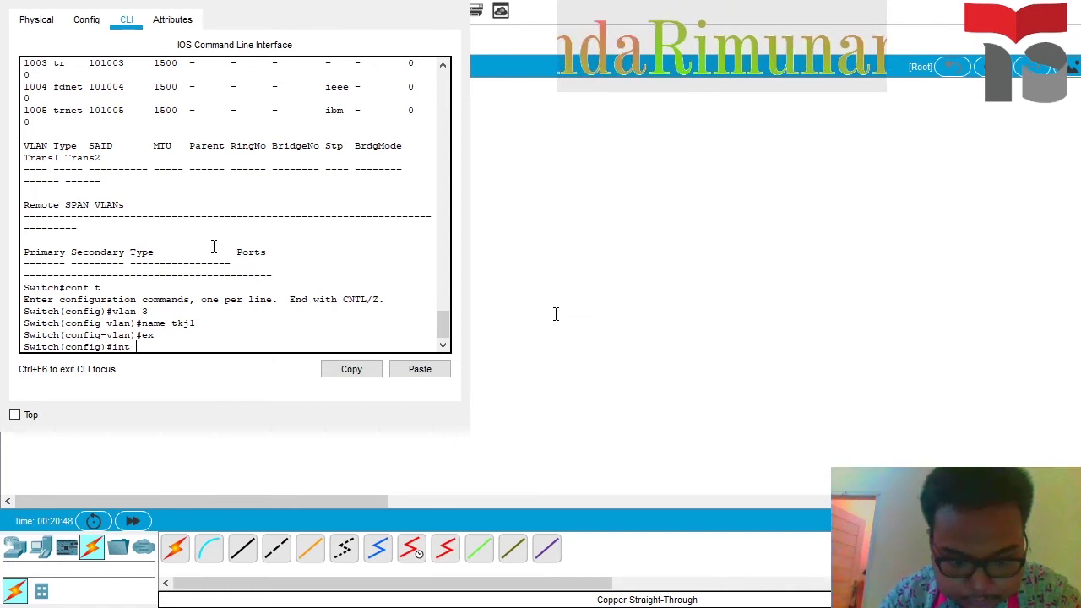
{"action": "type", "text": "fa"}
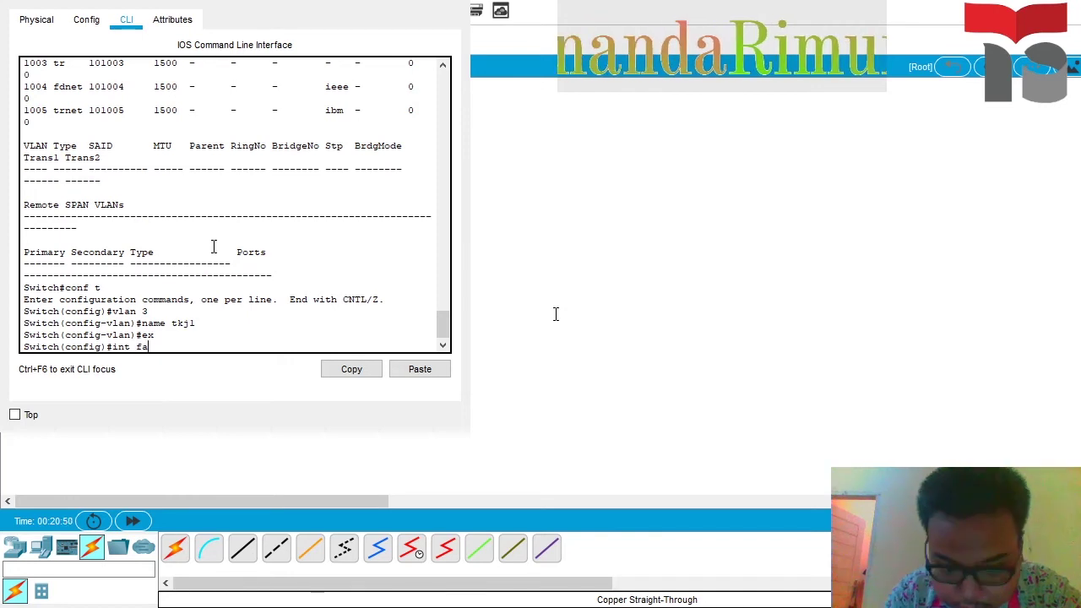
{"action": "type", "text": "0/"}
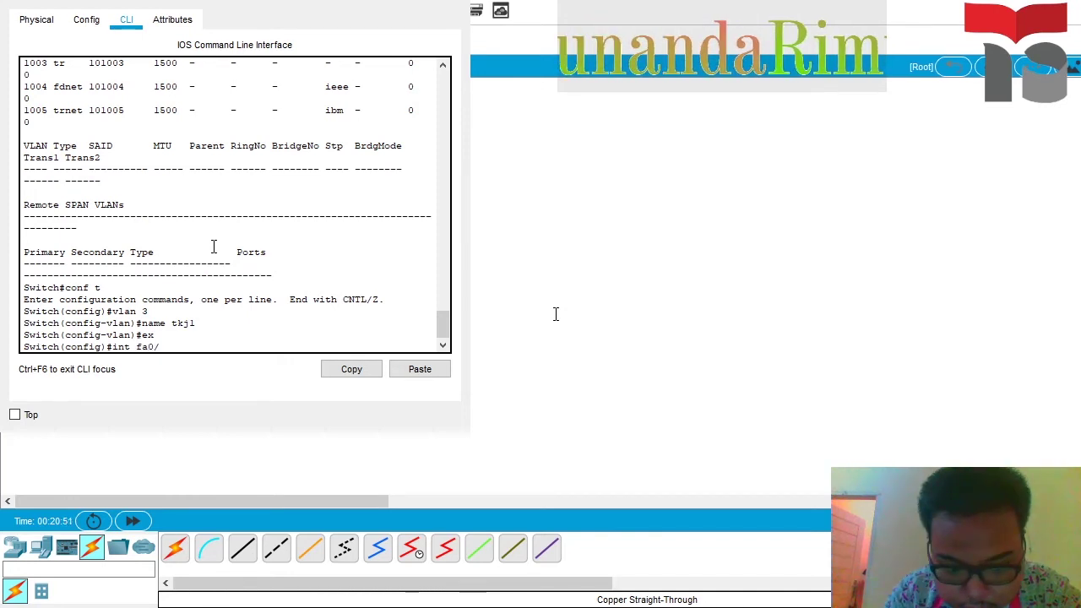
{"action": "type", "text": "1"}
{"action": "key", "text": "Return"}
Assign port fa0/1 to VLAN 3 with switchport access vlan 3 and return to global configuration mode.
{"action": "type", "text": "s"}
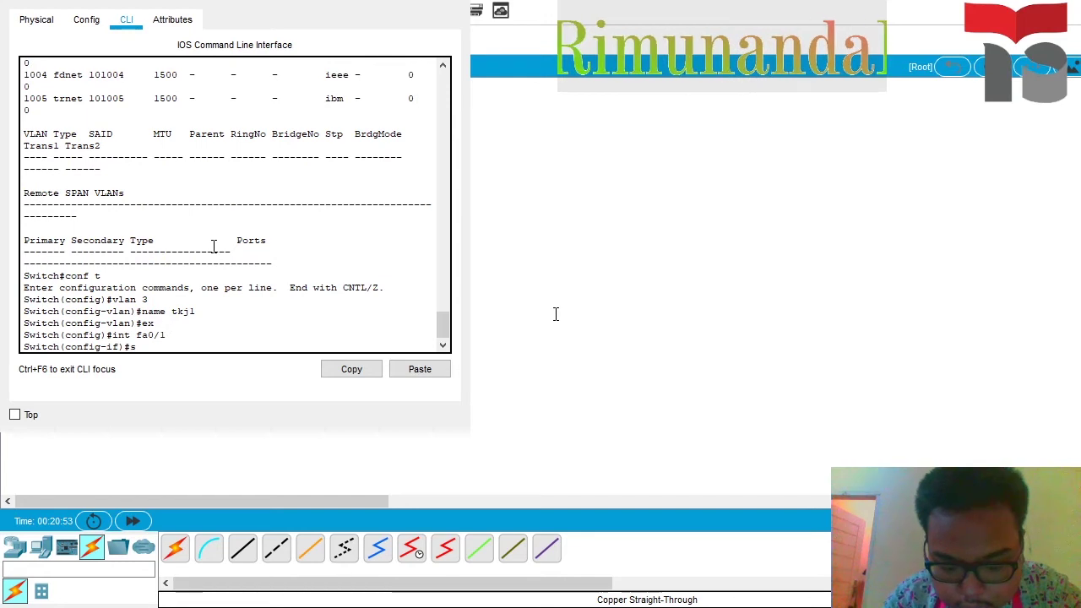
{"action": "type", "text": "wot"}
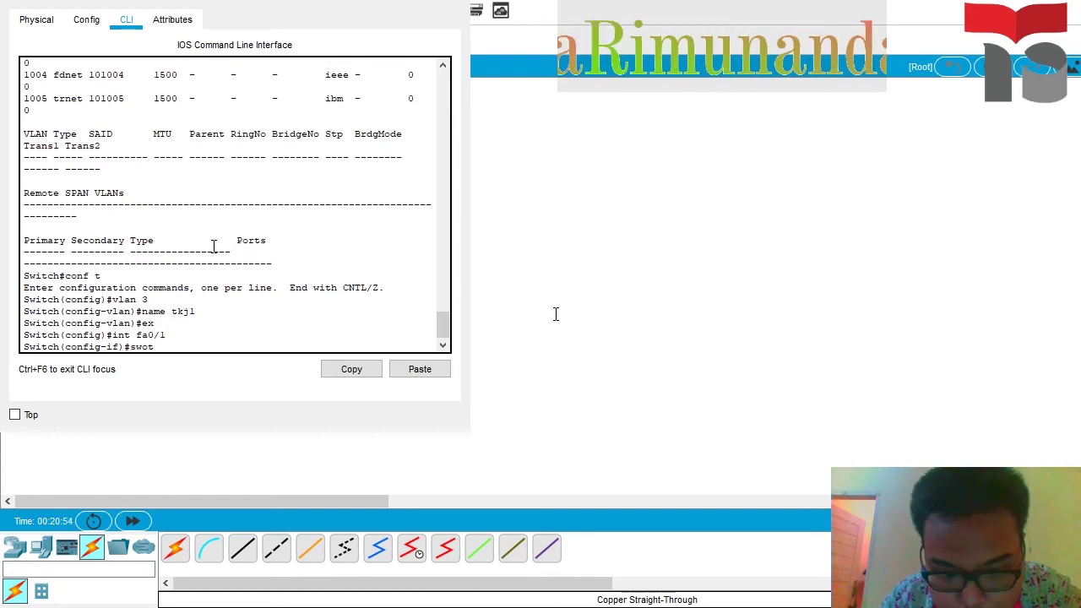
{"action": "key", "text": "Tab"}
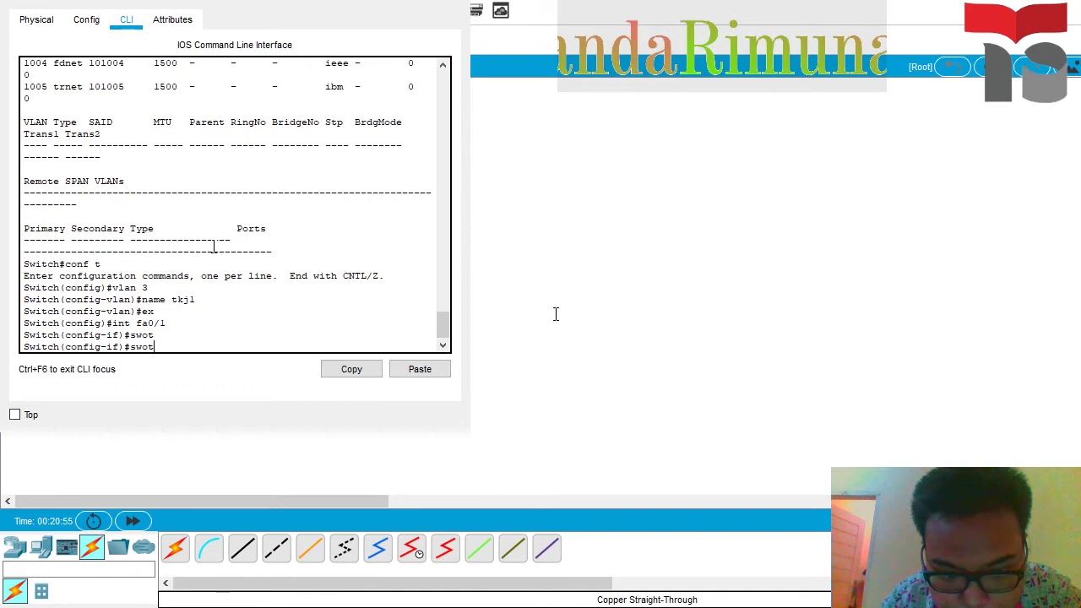
{"action": "key", "text": "BackSpace"}
{"action": "key", "text": "BackSpace"}
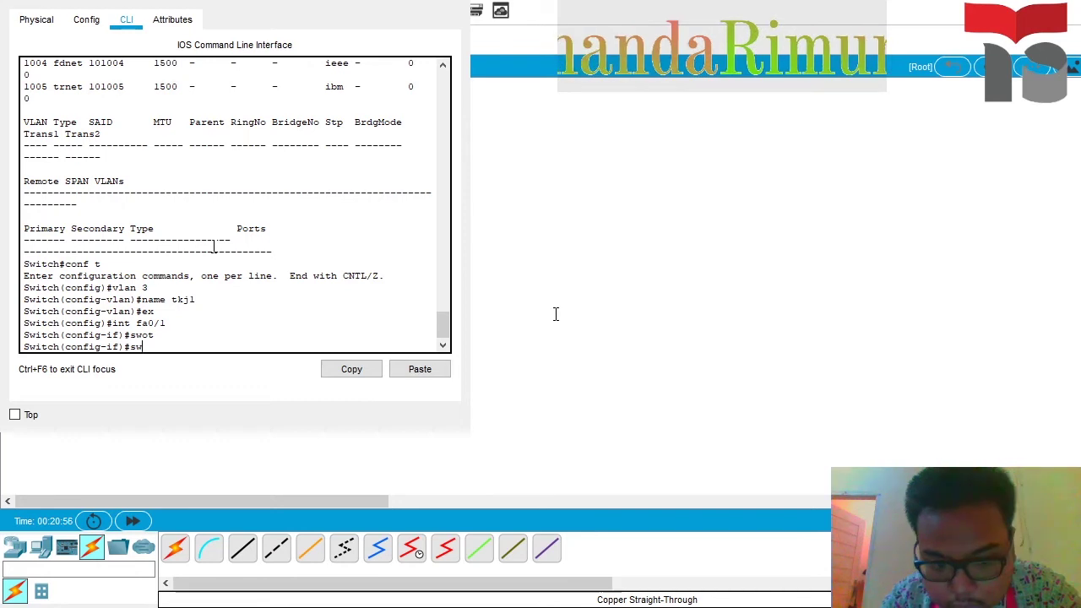
{"action": "type", "text": "it"}
{"action": "key", "text": "Tab"}
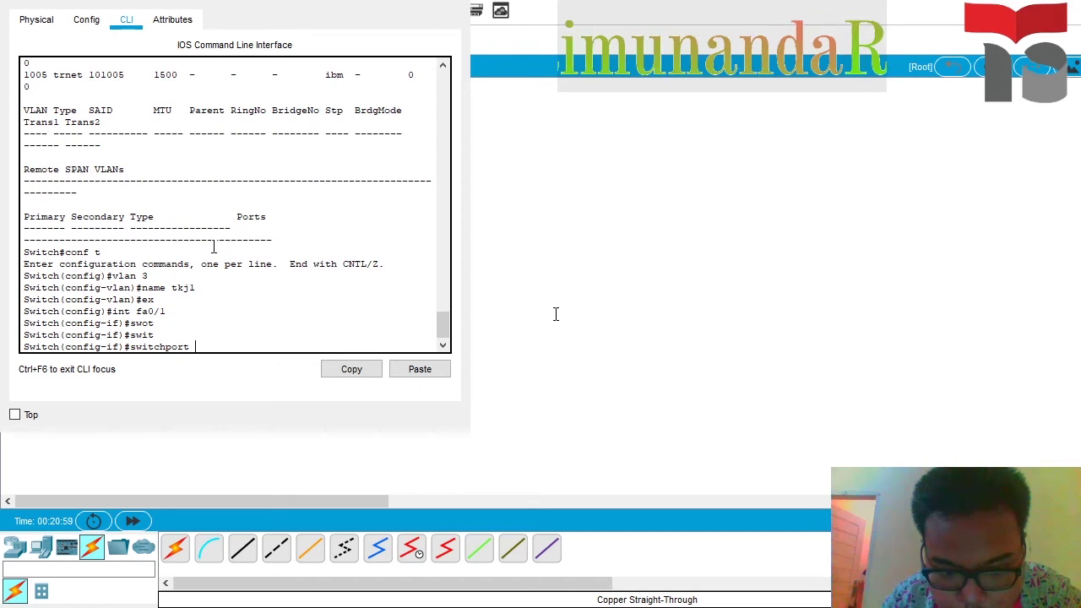
{"action": "type", "text": "acc"}
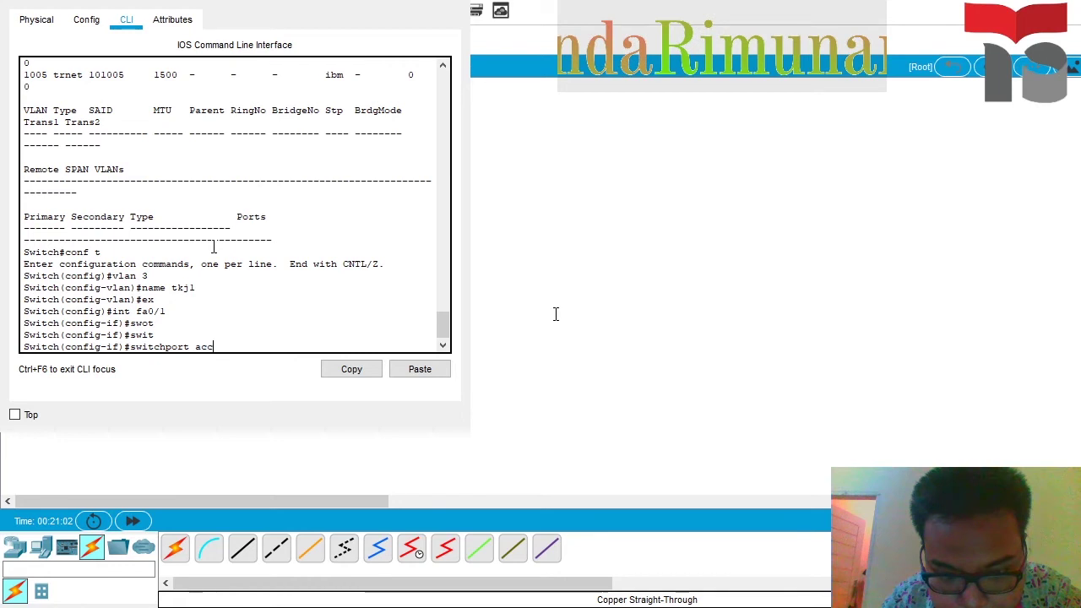
{"action": "key", "text": "Tab"}
{"action": "type", "text": "vlan"}
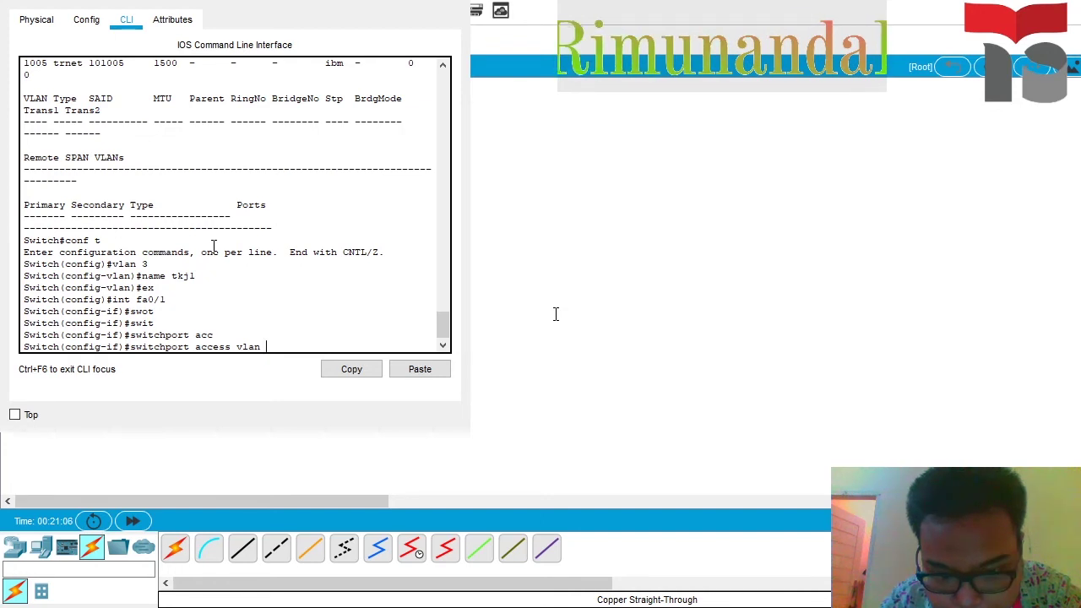
{"action": "type", "text": " 3"}
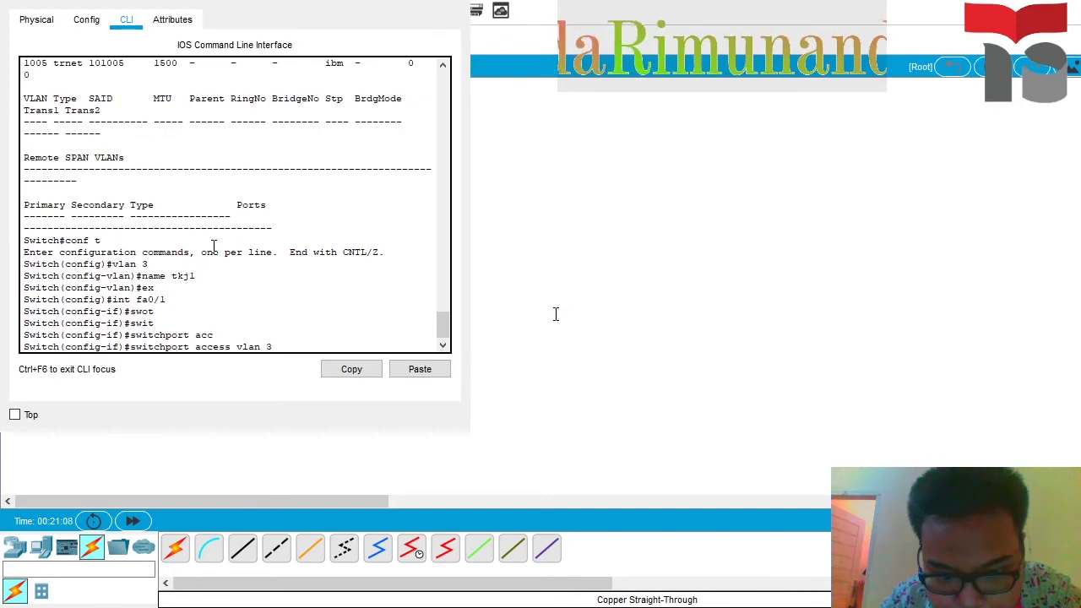
{"action": "key", "text": "Return"}
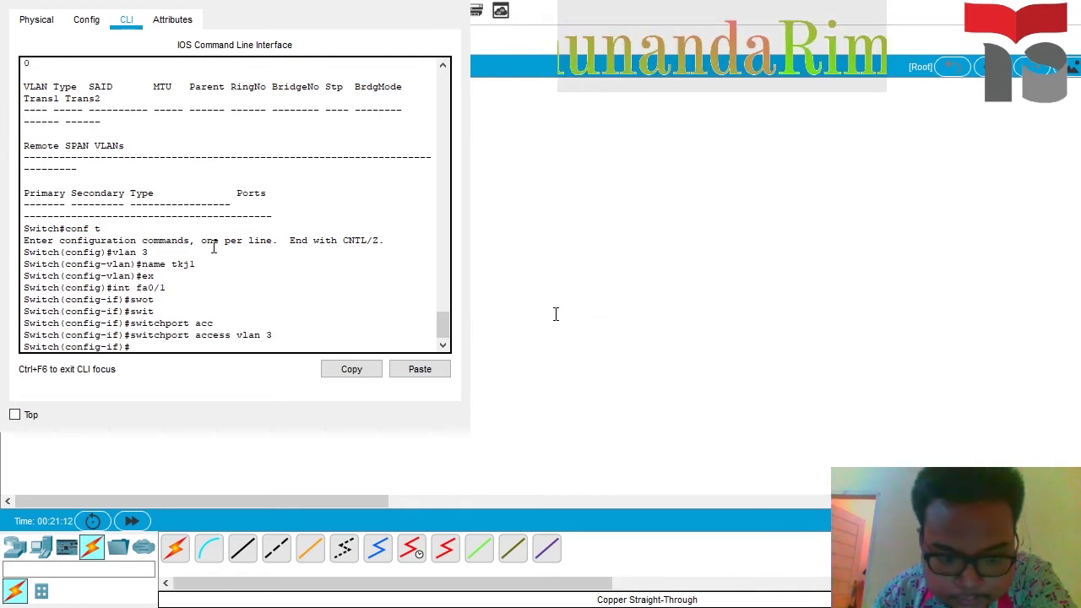
{"action": "type", "text": "ex"}
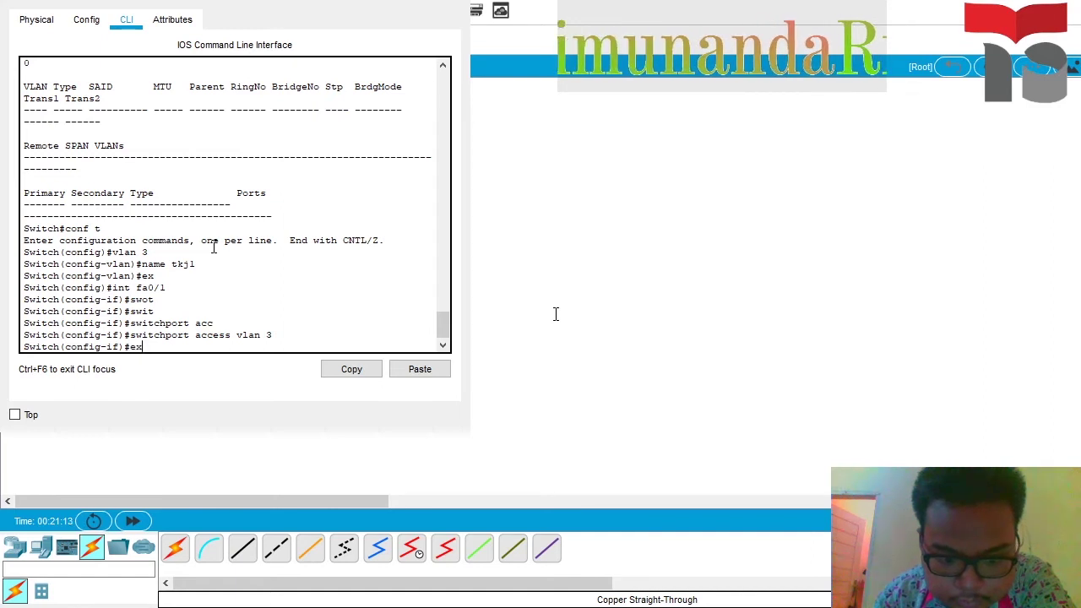
{"action": "key", "text": "Return"}
Enter interface configuration mode for switch port fa0/2.
{"action": "type", "text": "ex"}
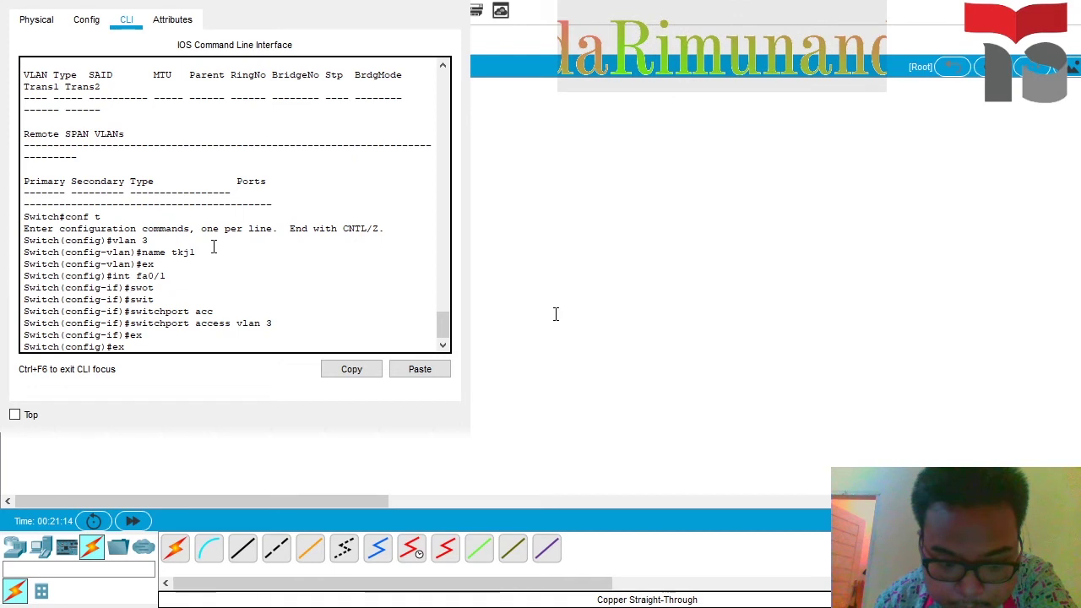
{"action": "key", "text": "BackSpace"}
{"action": "key", "text": "BackSpace"}
{"action": "type", "text": "int fa0/1"}
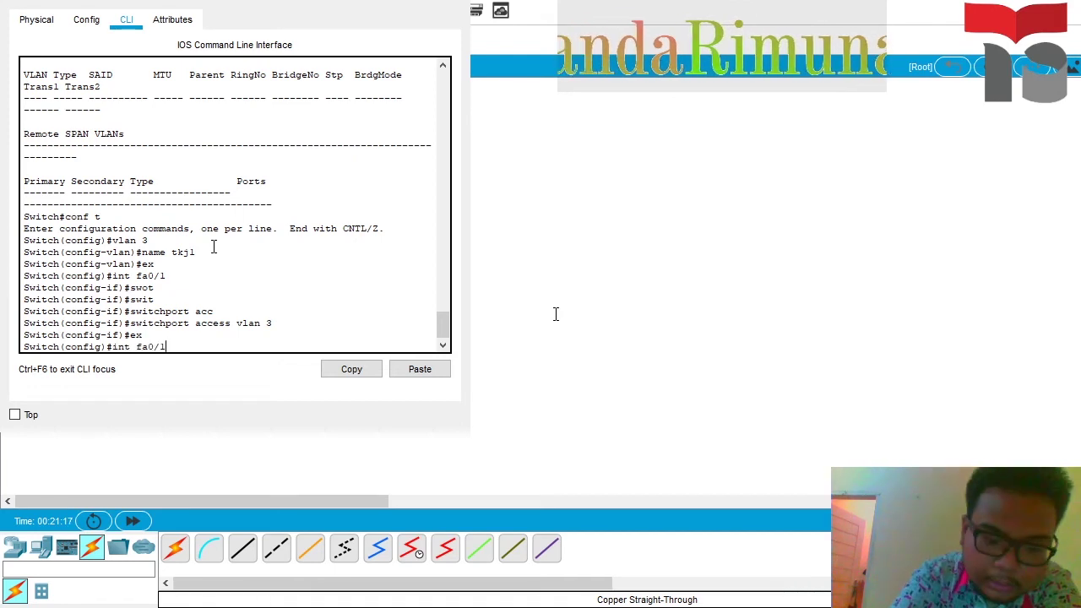
{"action": "key", "text": "BackSpace"}
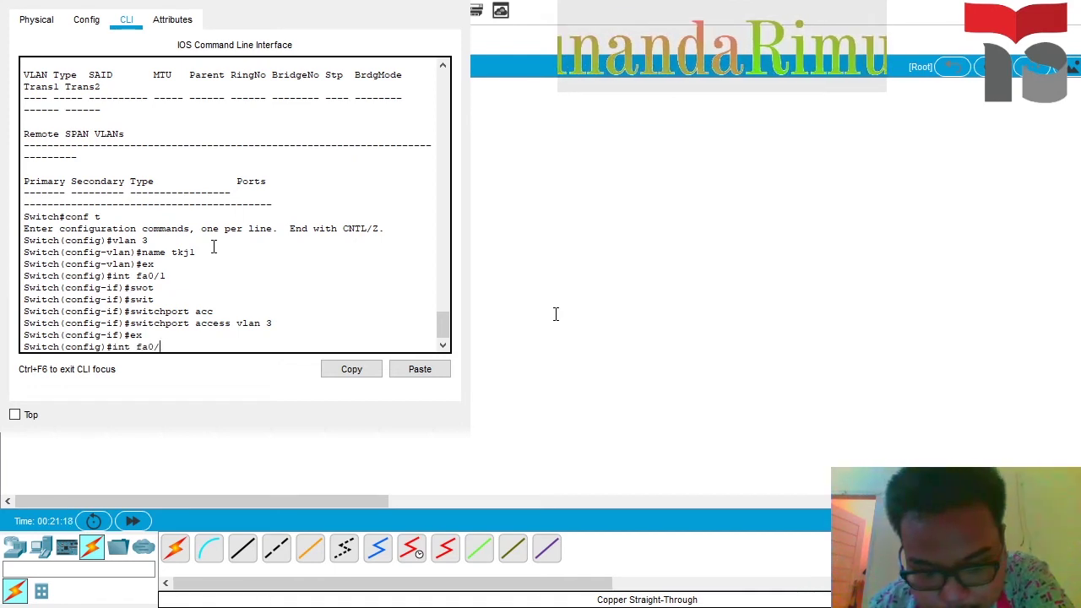
{"action": "type", "text": "2"}
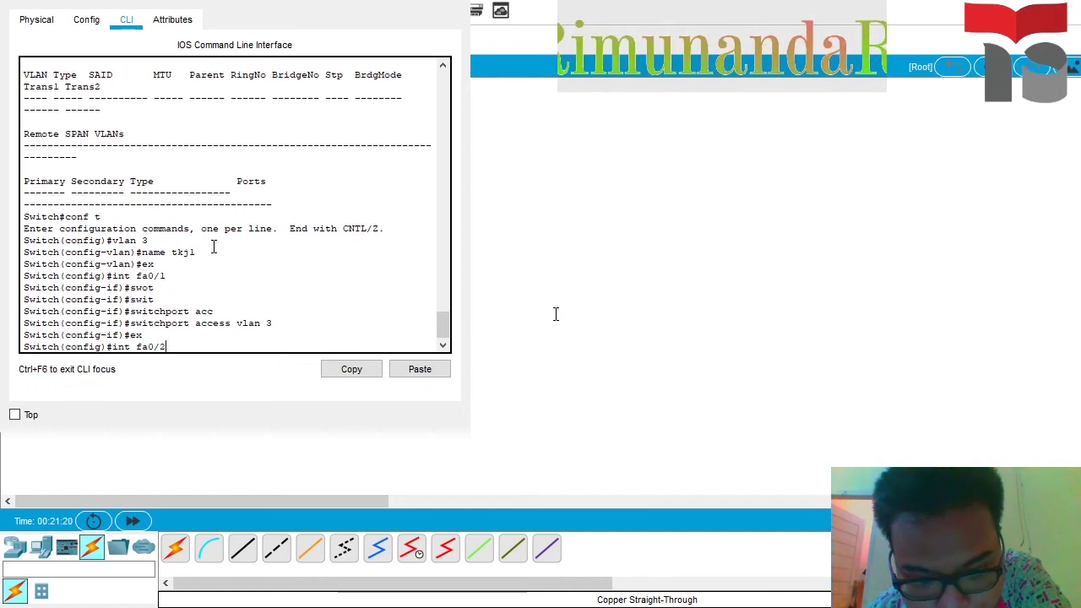
{"action": "key", "text": "Return"}
Assign port fa0/2 to VLAN 3 with switchport access vlan 3 and return to global configuration mode.
{"action": "key", "text": "Up"}
{"action": "key", "text": "Up"}
{"action": "key", "text": "Up"}
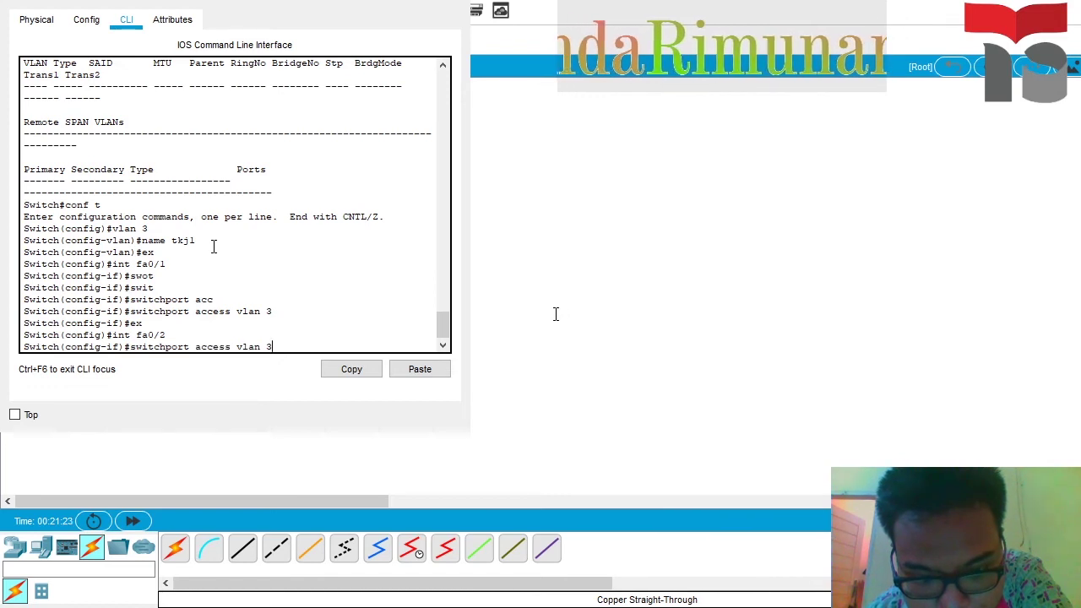
{"action": "key", "text": "Down"}
{"action": "key", "text": "Down"}
{"action": "key", "text": "Up"}
{"action": "key", "text": "Up"}
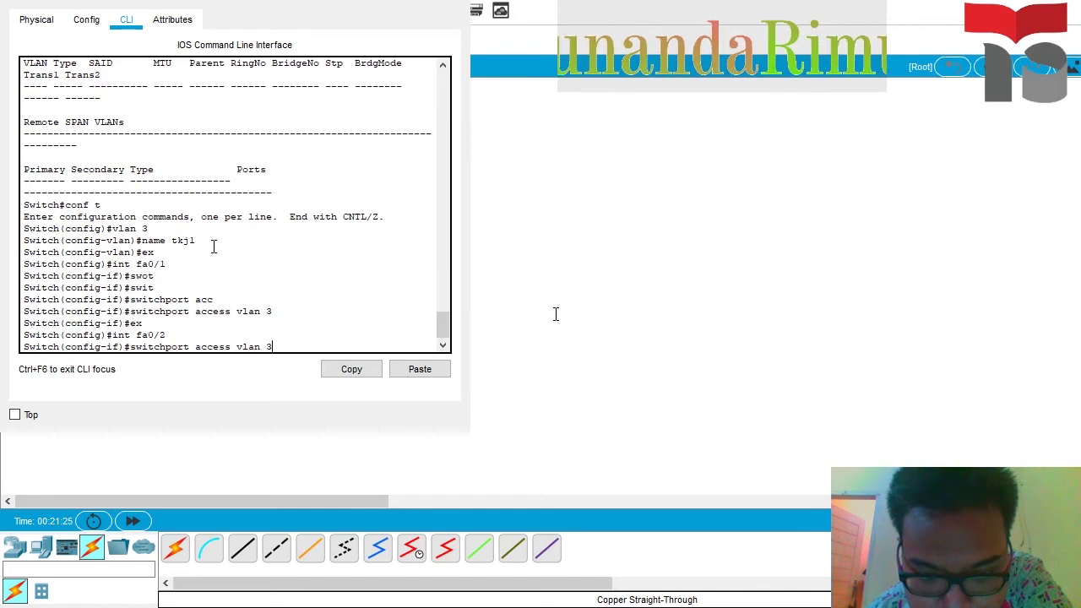
{"action": "key", "text": "Return"}
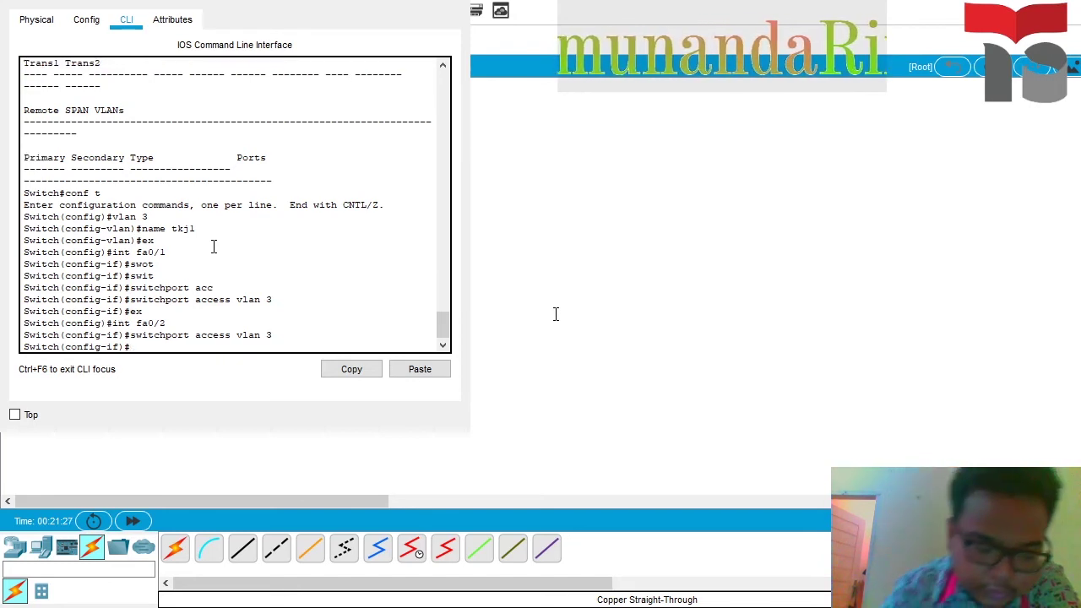
{"action": "type", "text": "ex"}
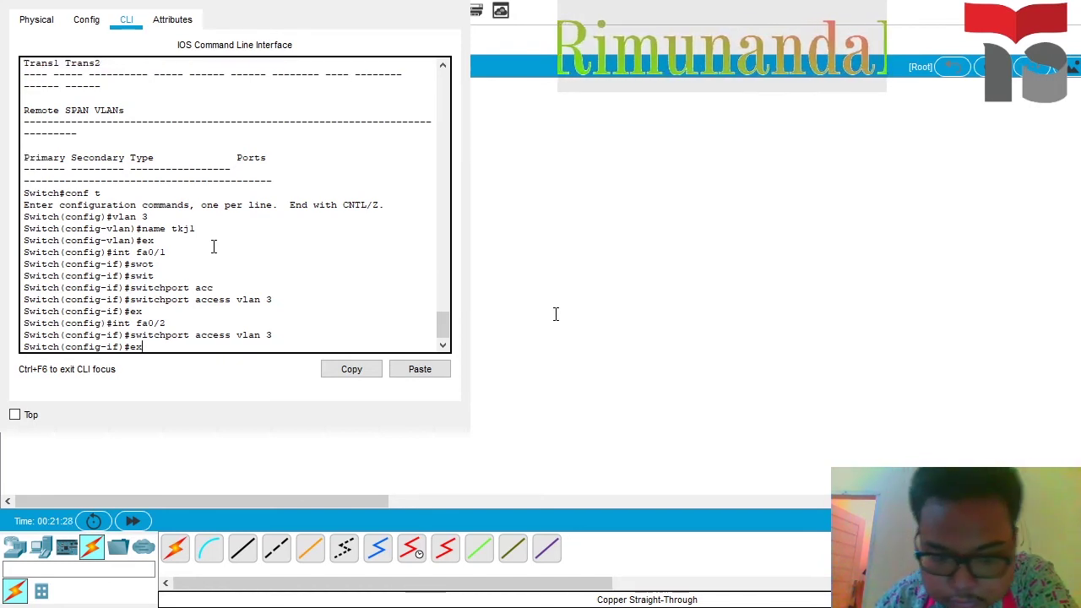
{"action": "key", "text": "Return"}
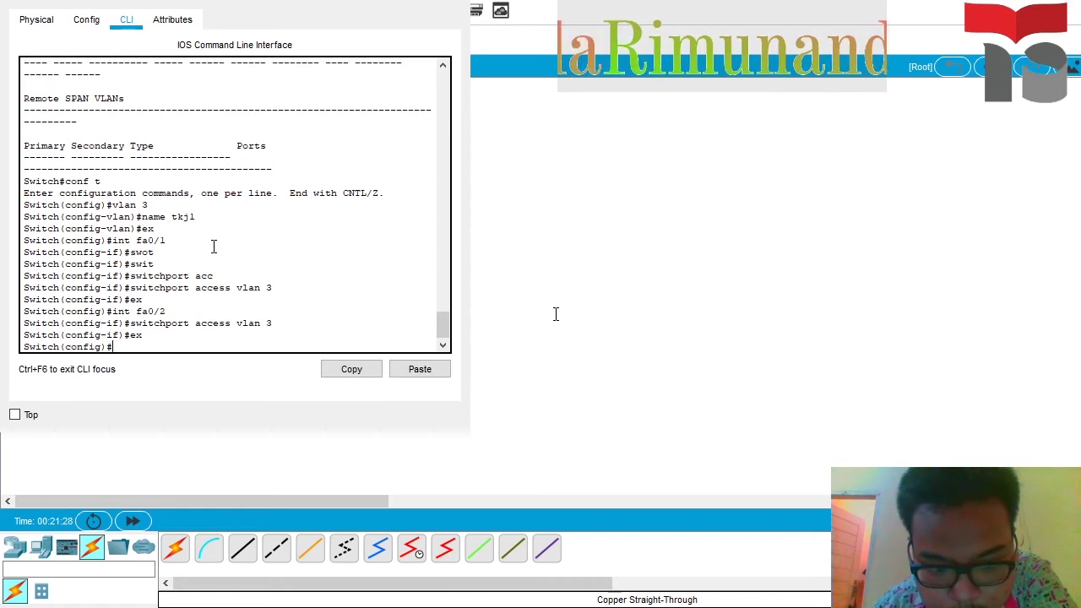
Enter interface configuration mode for switch port fa0/3.
{"action": "type", "text": "ex"}
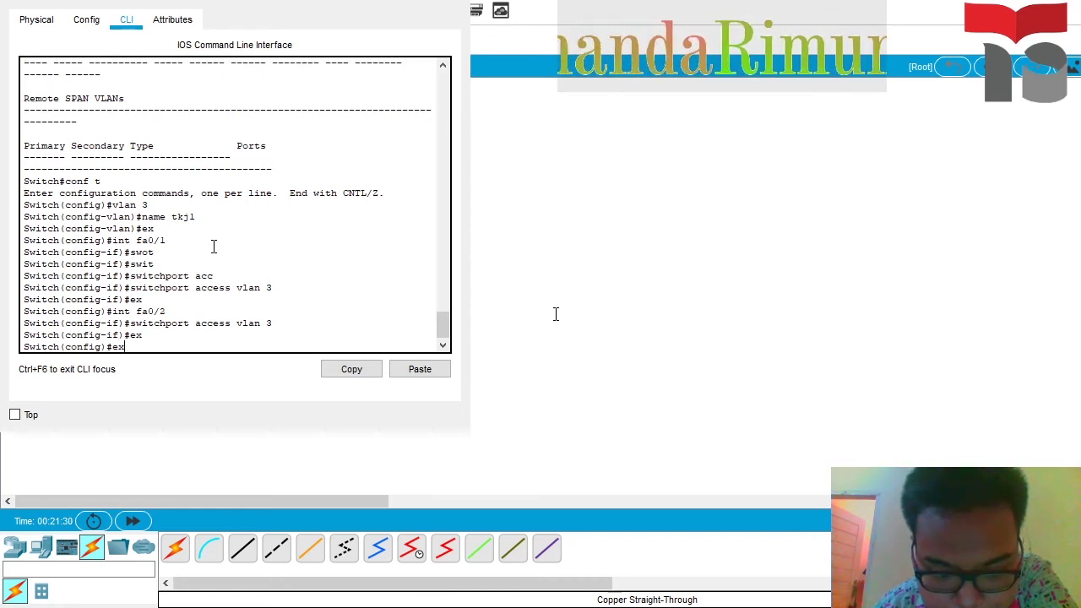
{"action": "key", "text": "Up"}
{"action": "key", "text": "Up"}
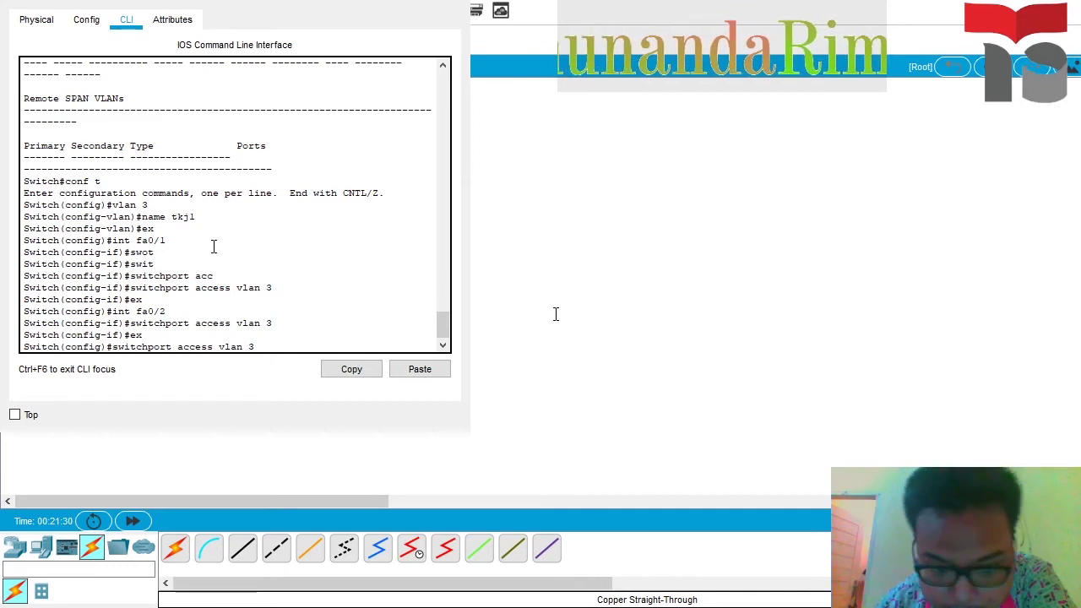
{"action": "key", "text": "Down"}
{"action": "key", "text": "Up"}
{"action": "key", "text": "Up"}
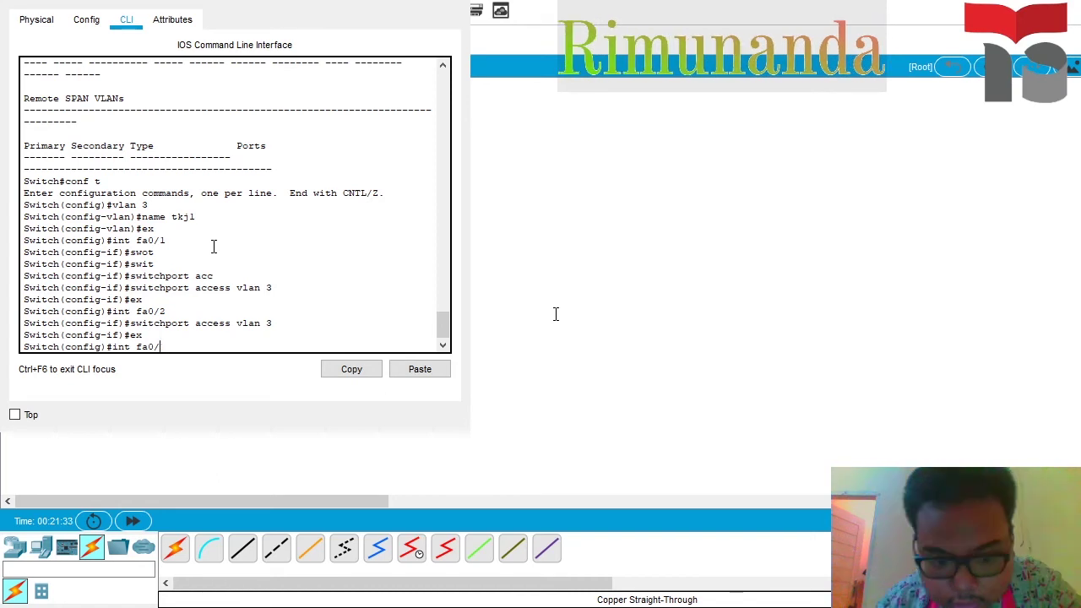
{"action": "key", "text": "BackSpace"}
{"action": "type", "text": "3"}
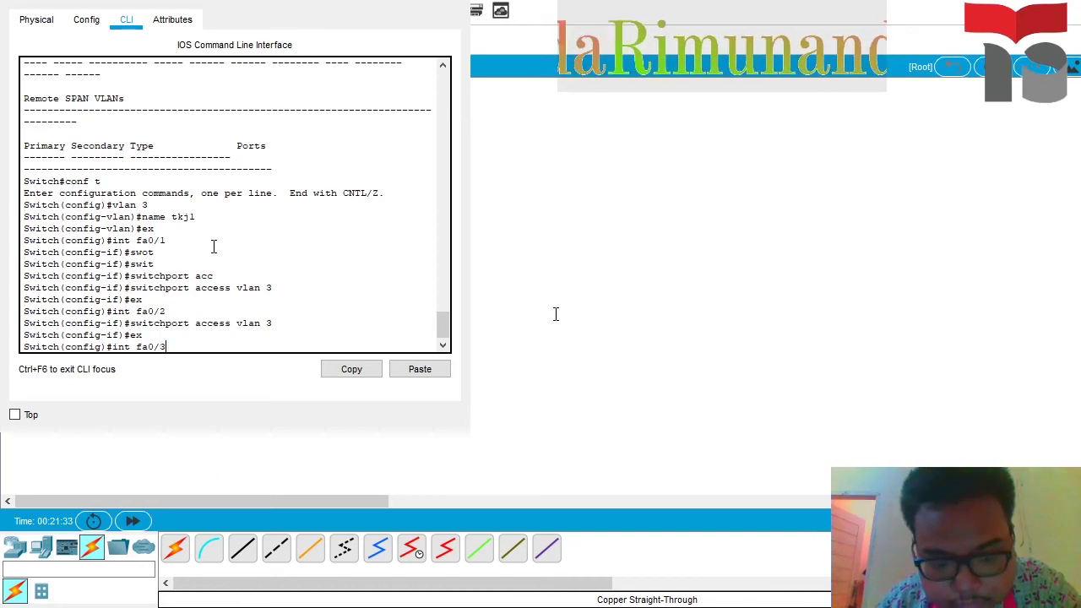
{"action": "key", "text": "Return"}
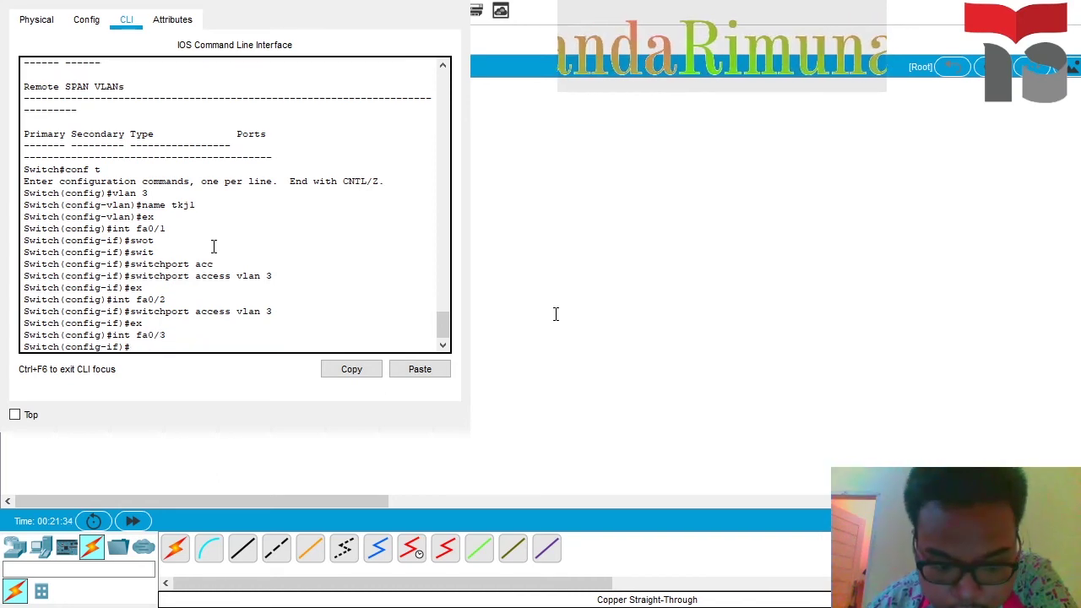
Assign port fa0/3 to VLAN 2 with switchport access vlan 2 and return to global configuration mode.
{"action": "key", "text": "Up"}
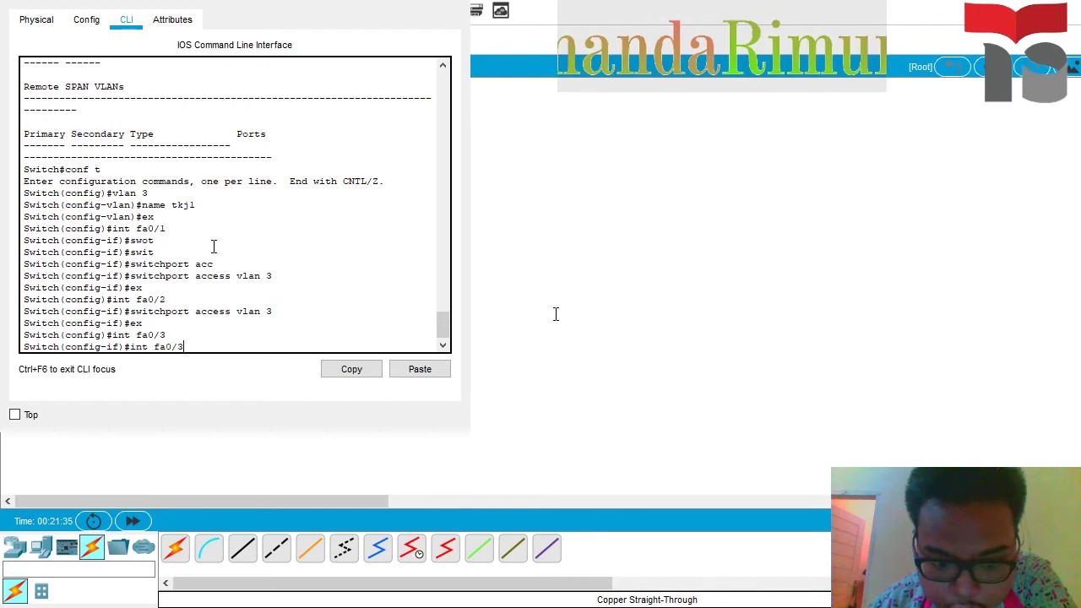
{"action": "key", "text": "BackSpace"}
{"action": "key", "text": "BackSpace"}
{"action": "key", "text": "BackSpace"}
{"action": "key", "text": "BackSpace"}
{"action": "key", "text": "BackSpace"}
{"action": "key", "text": "BackSpace"}
{"action": "key", "text": "BackSpace"}
{"action": "key", "text": "BackSpace"}
{"action": "key", "text": "BackSpace"}
{"action": "type", "text": "ex"}
{"action": "key", "text": "Up"}
{"action": "key", "text": "Up"}
{"action": "key", "text": "Up"}
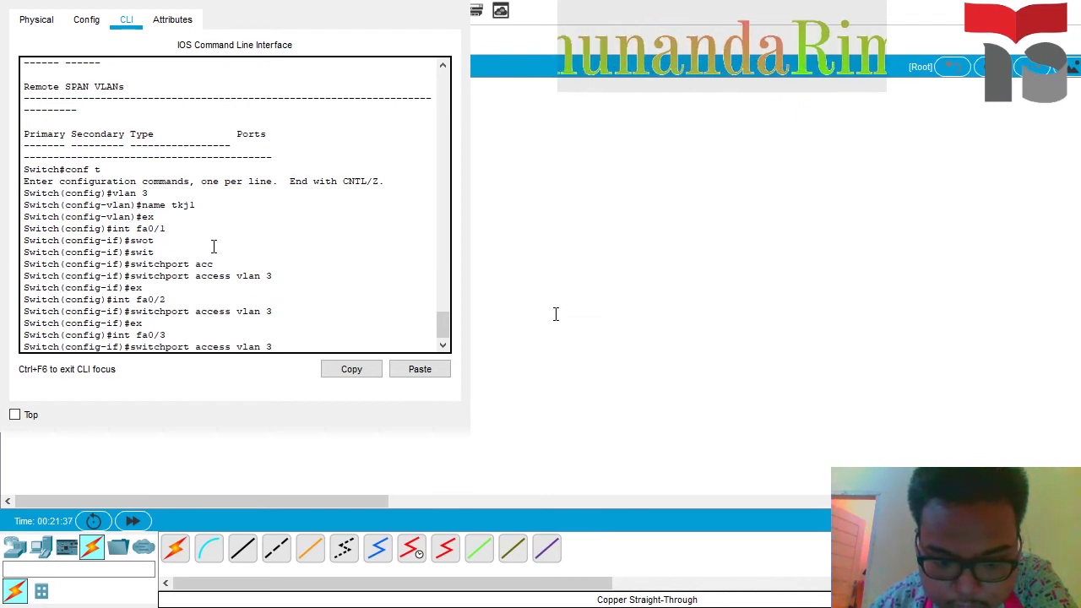
{"action": "key", "text": "BackSpace"}
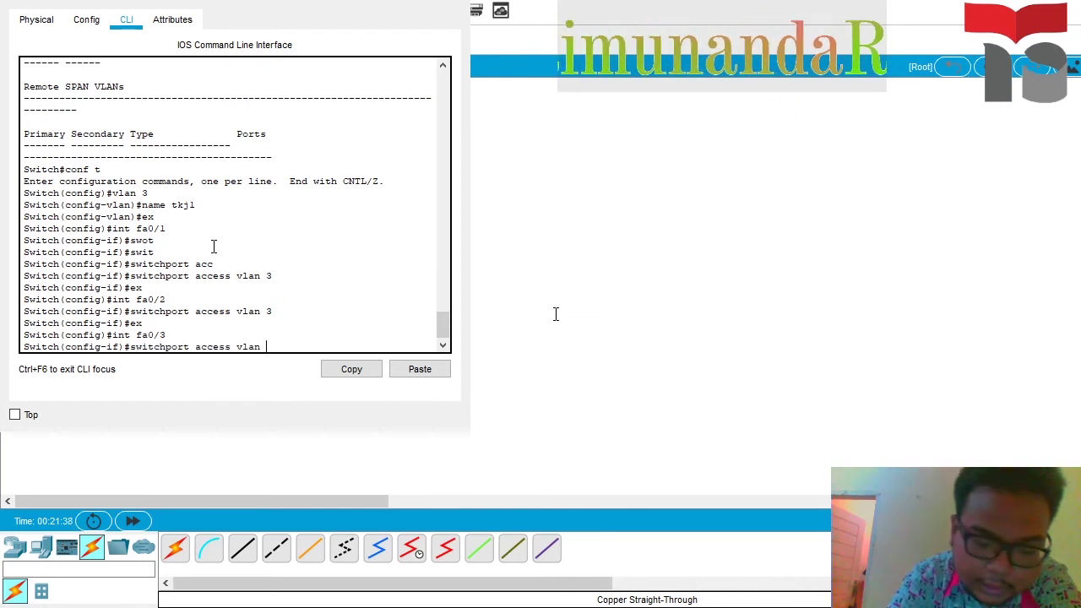
{"action": "type", "text": "2"}
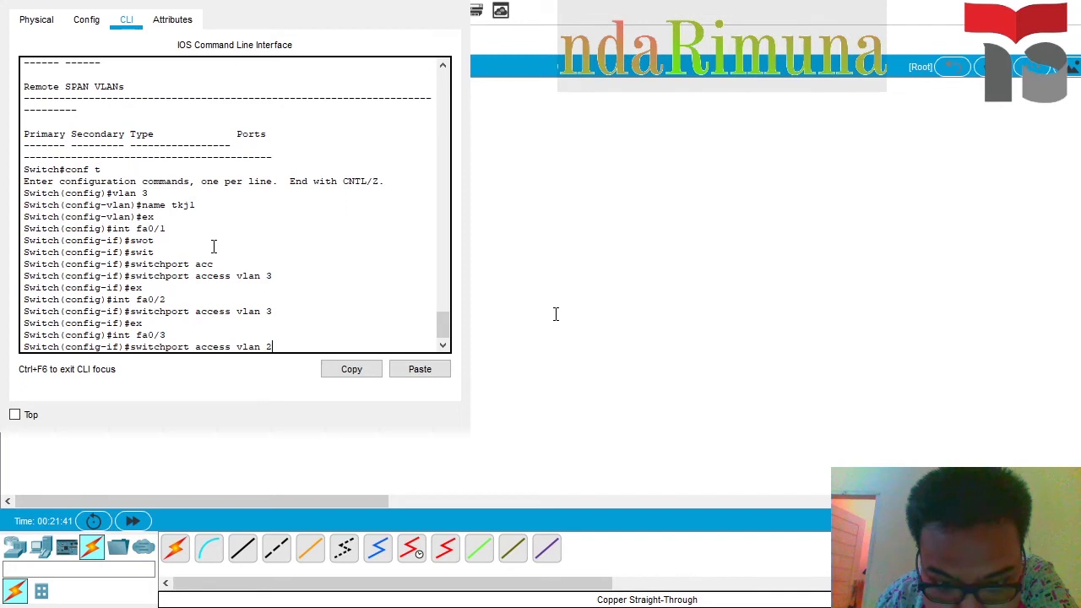
{"action": "key", "text": "Return"}
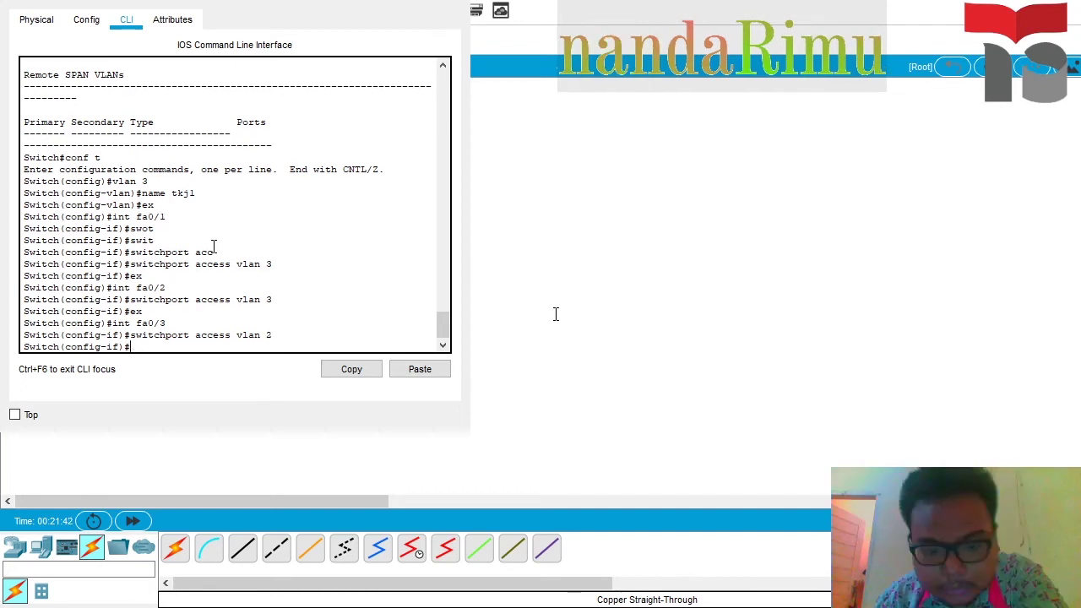
{"action": "key", "text": "Up"}
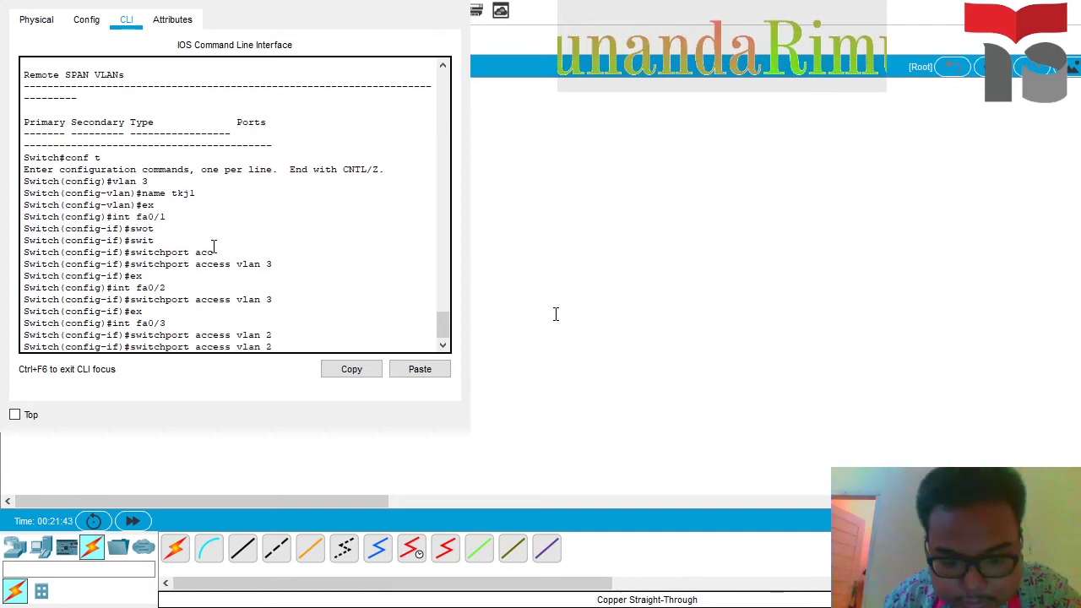
{"action": "key", "text": "Down"}
{"action": "type", "text": "ex"}
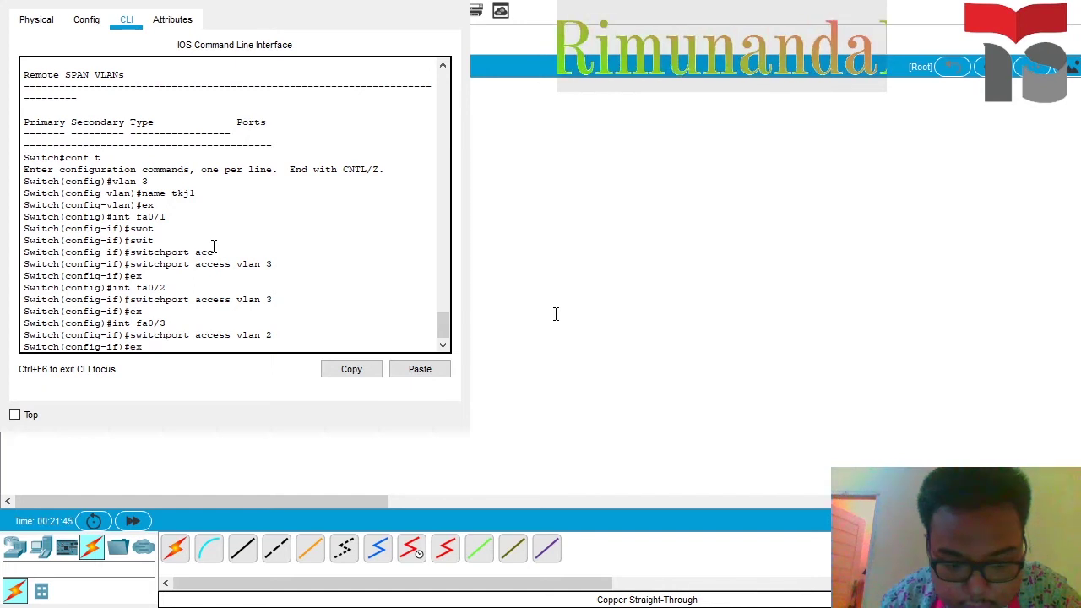
{"action": "key", "text": "Return"}
Enter interface configuration mode for switch port fa0/4.
{"action": "type", "text": "ex"}
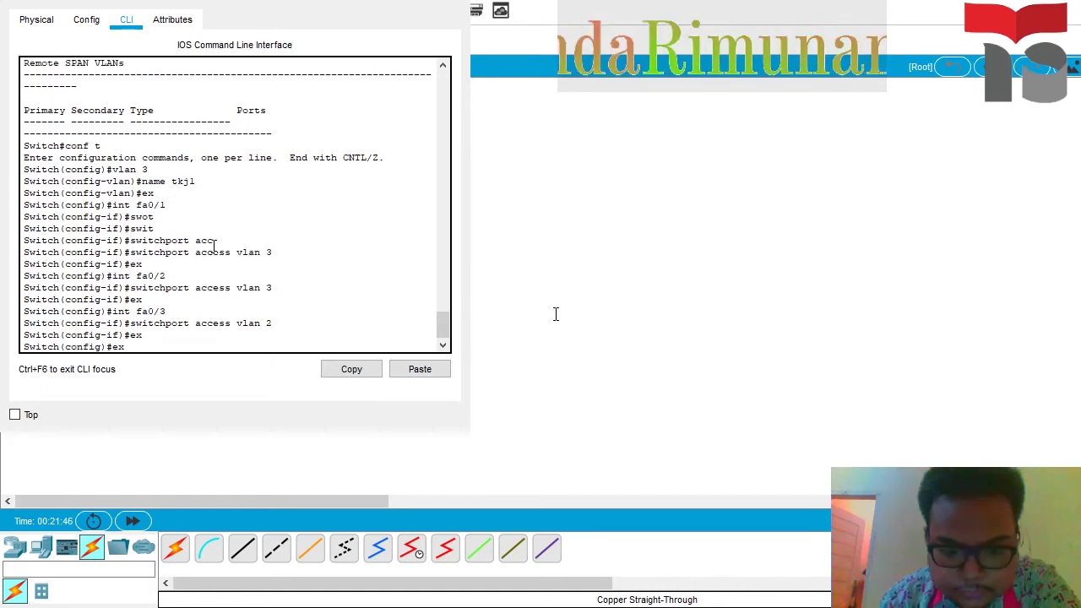
{"action": "key", "text": "Up"}
{"action": "key", "text": "Up"}
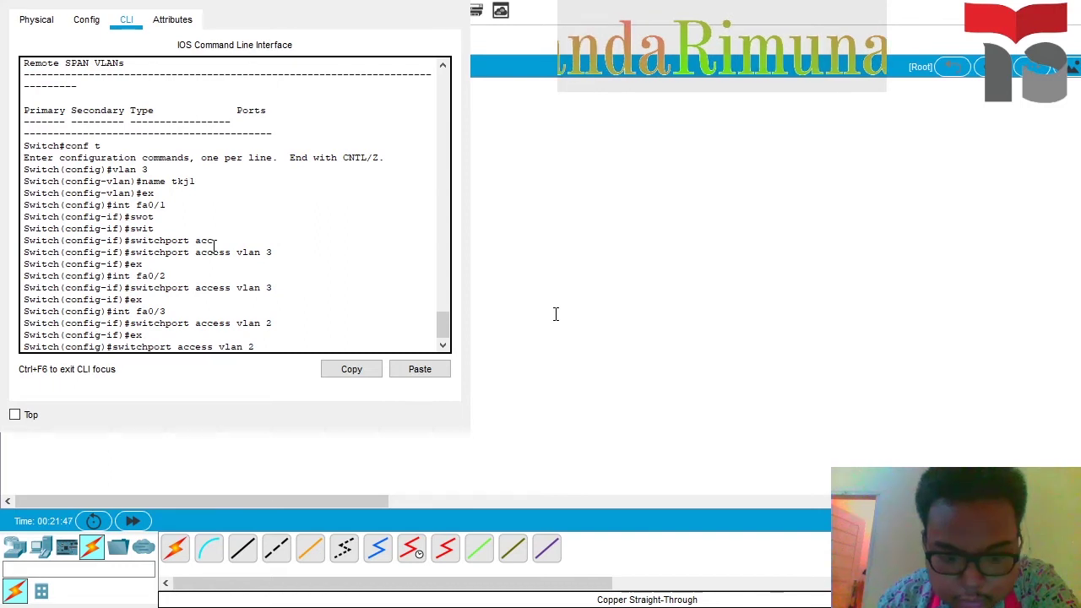
{"action": "key", "text": "Down"}
{"action": "key", "text": "BackSpace"}
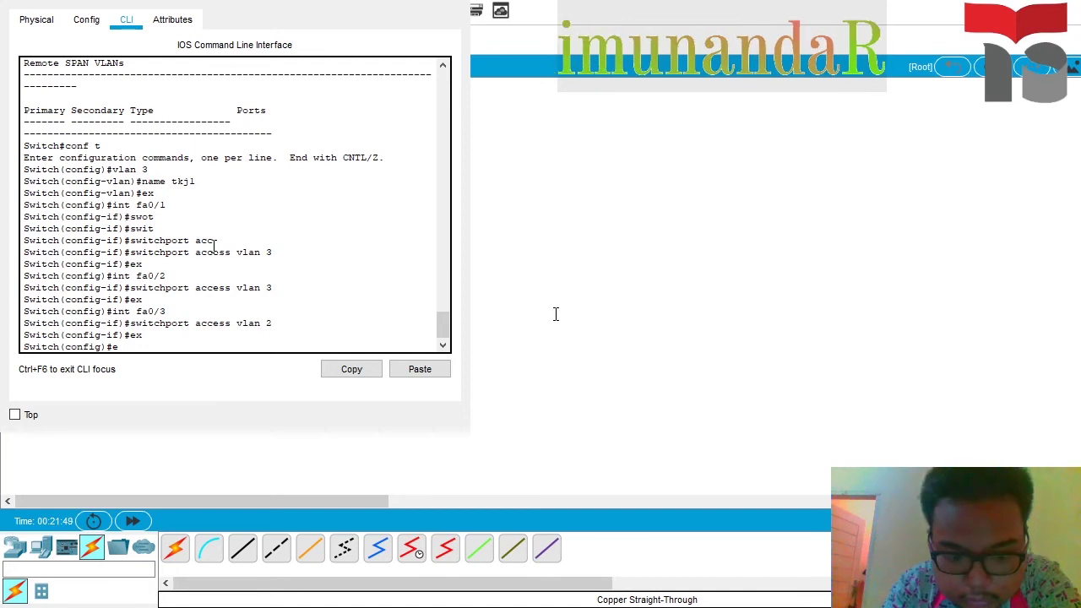
{"action": "key", "text": "BackSpace"}
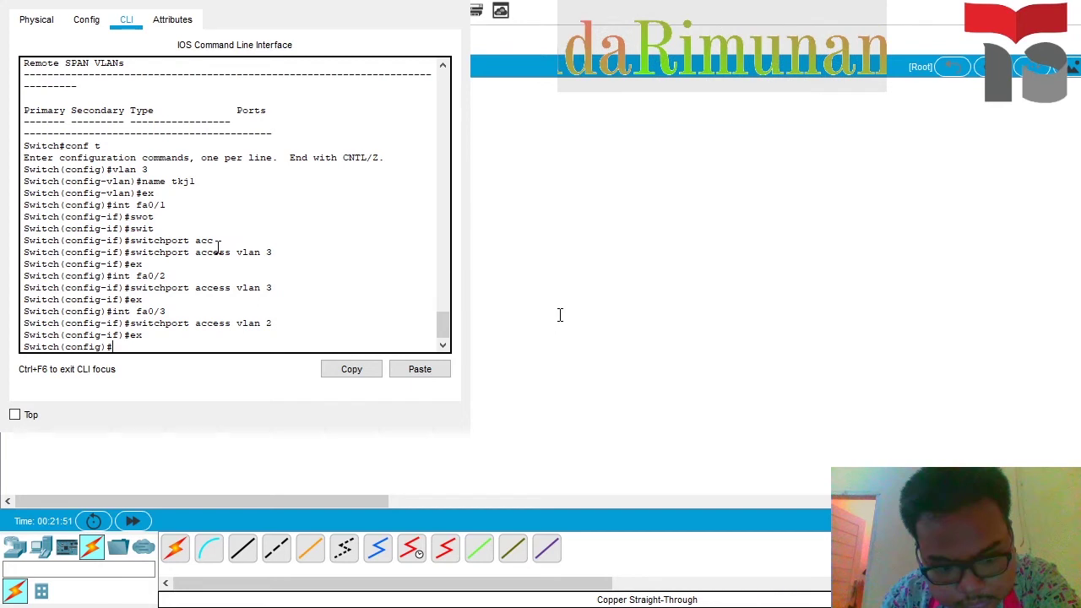
{"action": "key", "text": "Up"}
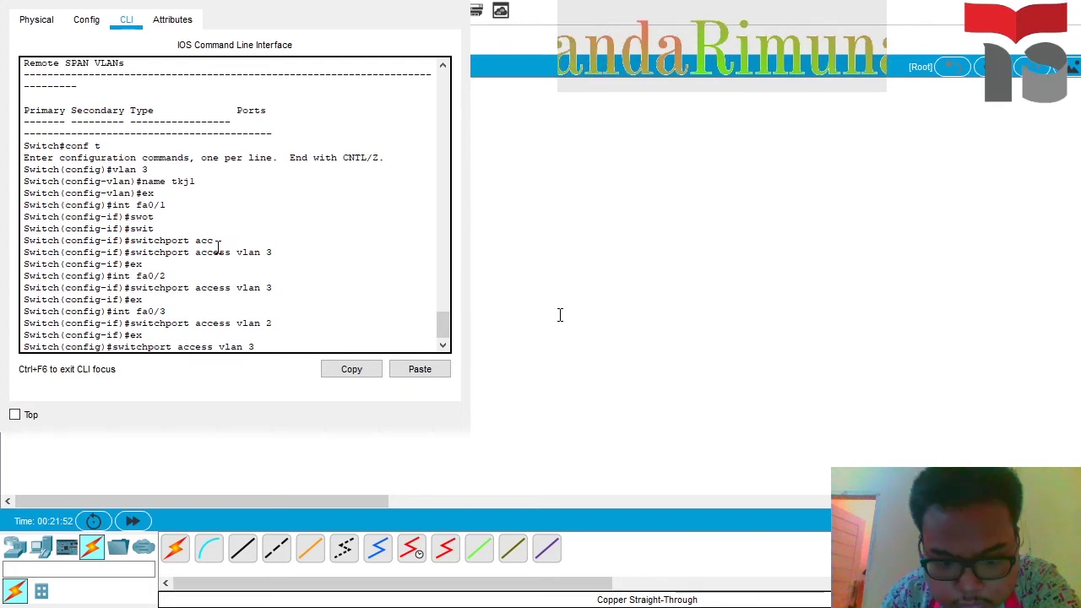
{"action": "key", "text": "Up"}
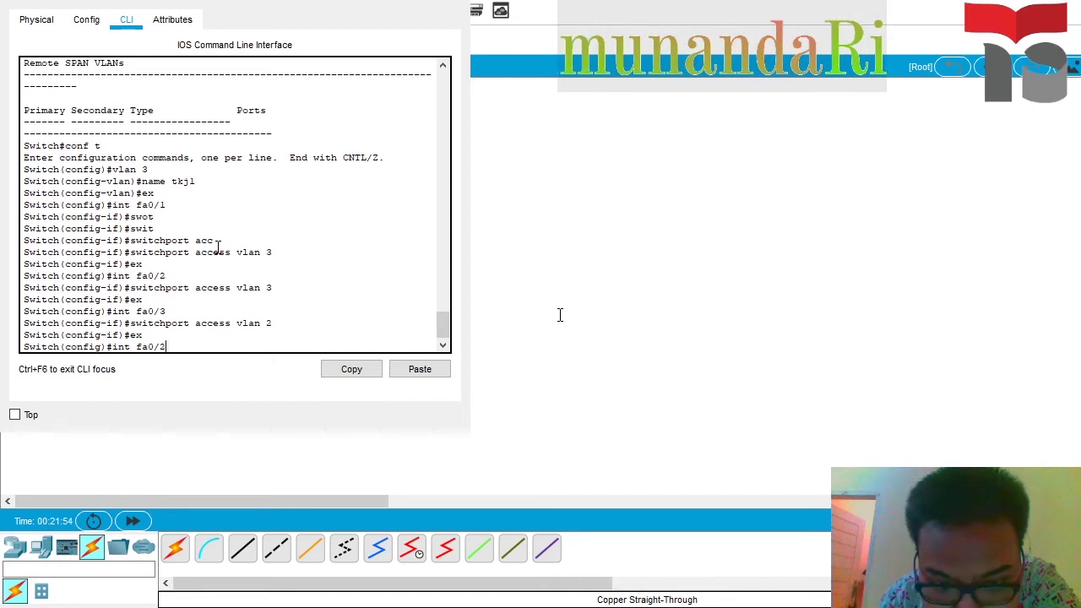
{"action": "key", "text": "Up"}
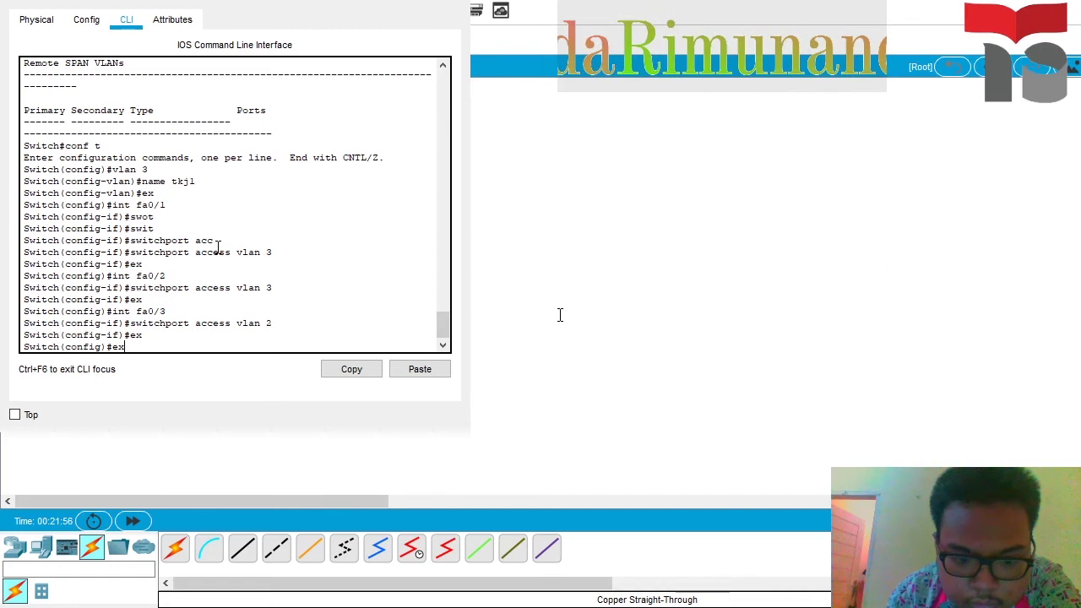
{"action": "key", "text": "Up"}
{"action": "key", "text": "Up"}
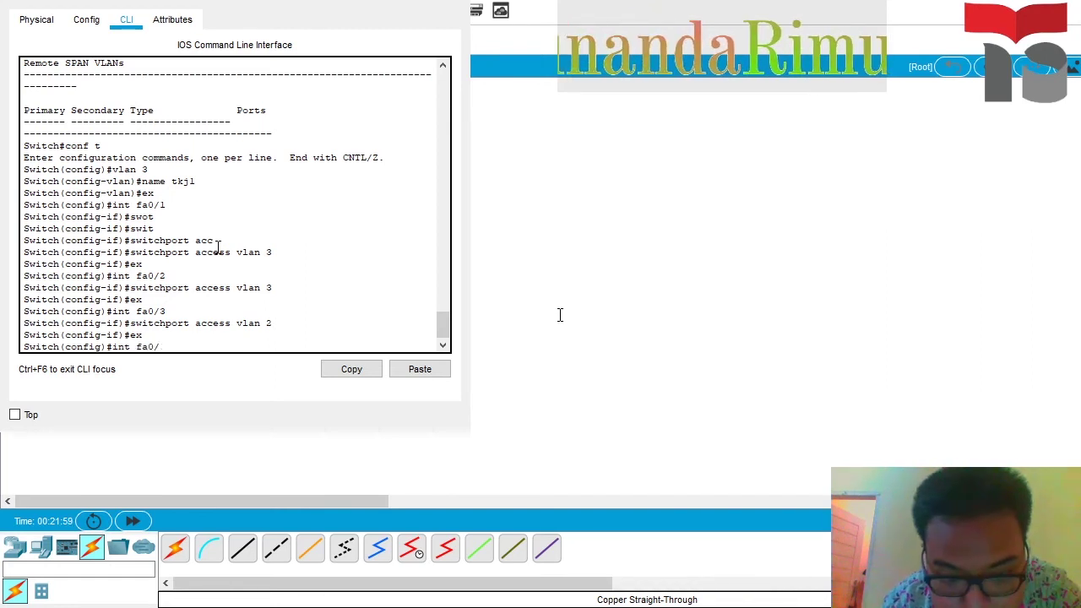
{"action": "key", "text": "BackSpace"}
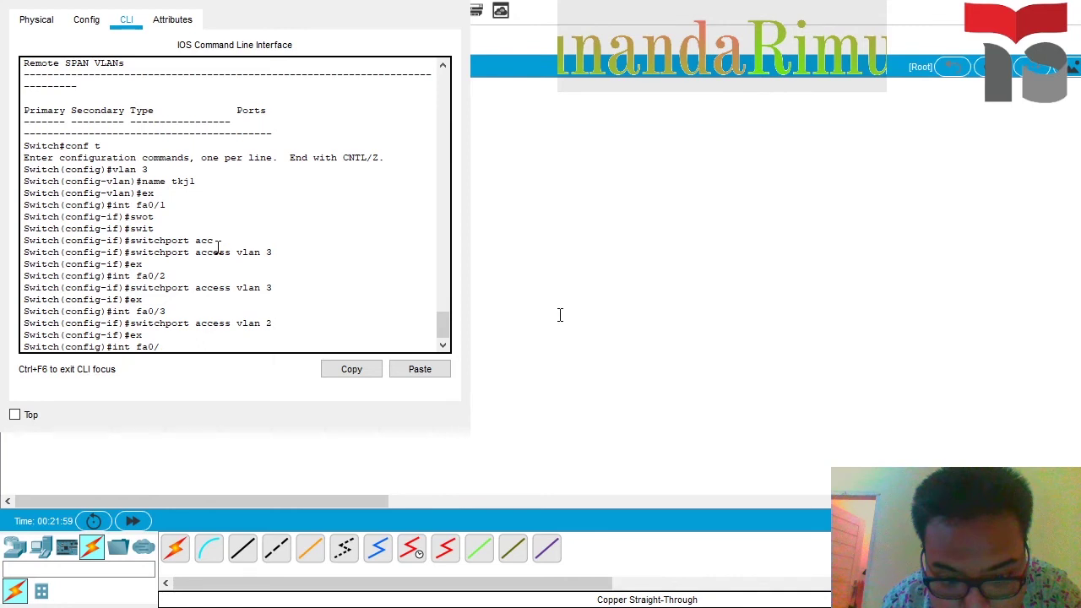
{"action": "type", "text": "4"}
{"action": "key", "text": "Return"}
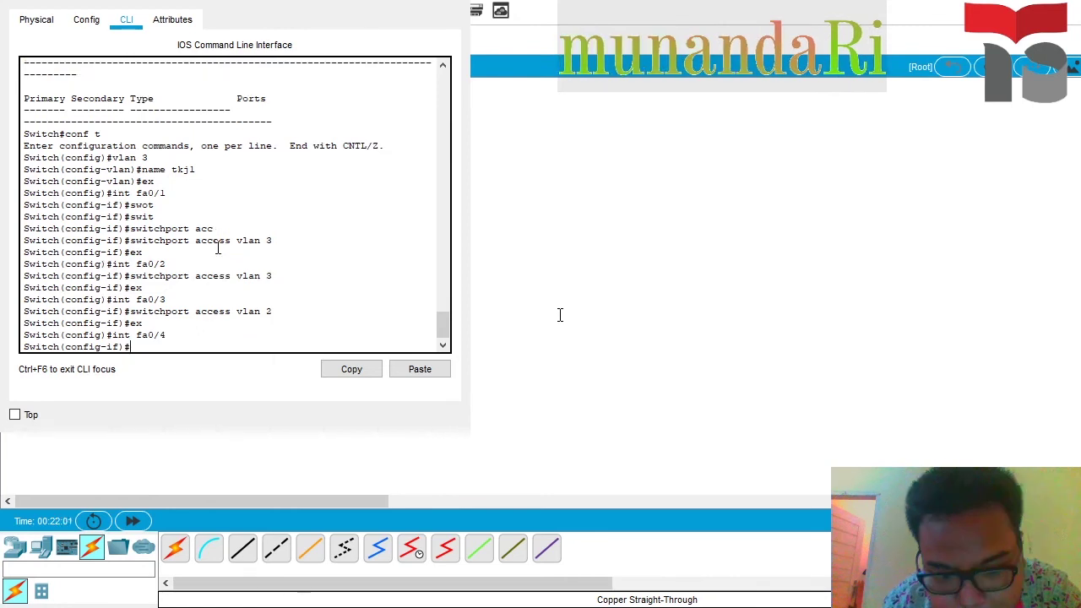
Assign port fa0/4 to VLAN 2 with switchport access vlan 2 and return to global configuration mode.
{"action": "type", "text": "ex"}
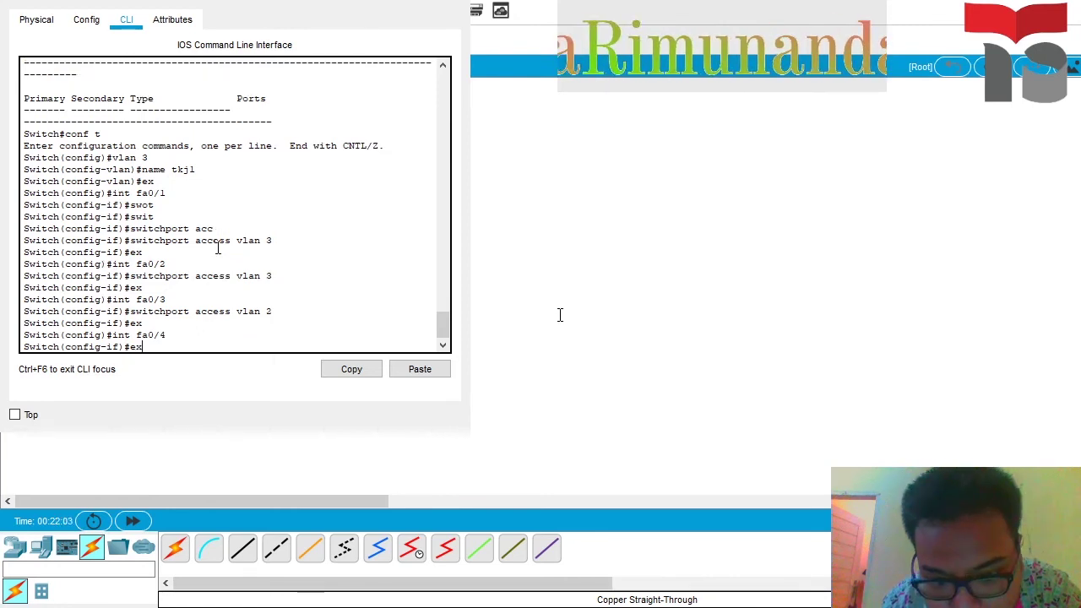
{"action": "key", "text": "Up"}
{"action": "key", "text": "Up"}
{"action": "key", "text": "Up"}
{"action": "key", "text": "Up"}
{"action": "key", "text": "Down"}
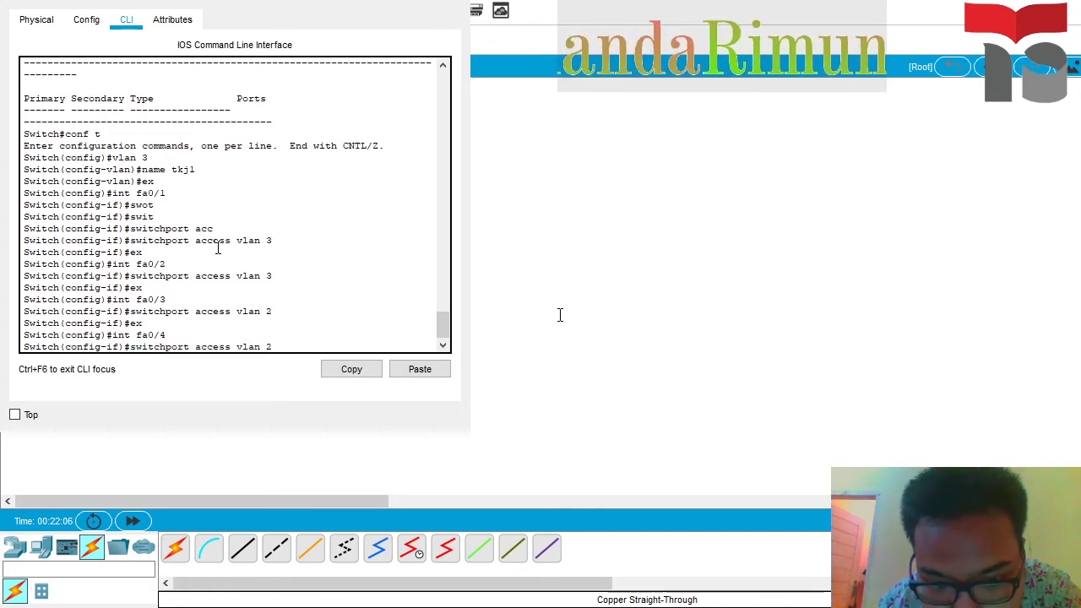
{"action": "key", "text": "Return"}
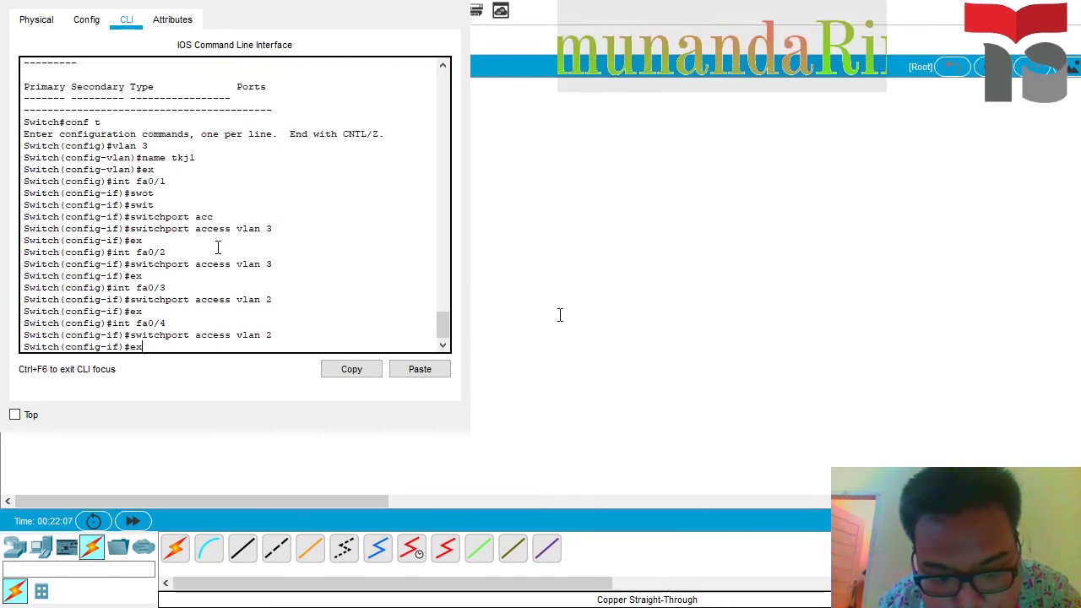
{"action": "key", "text": "Return"}
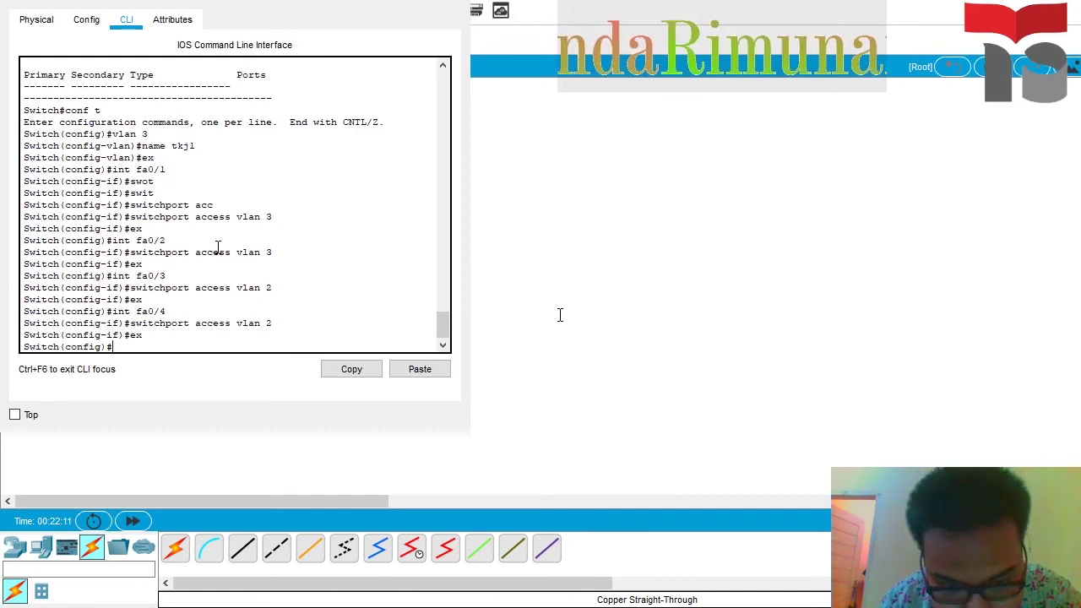
Leave configuration mode and run show vlan to examine which ports belong to VLANs tkj1 and tkj2.
{"action": "key", "text": "ctrl+z"}
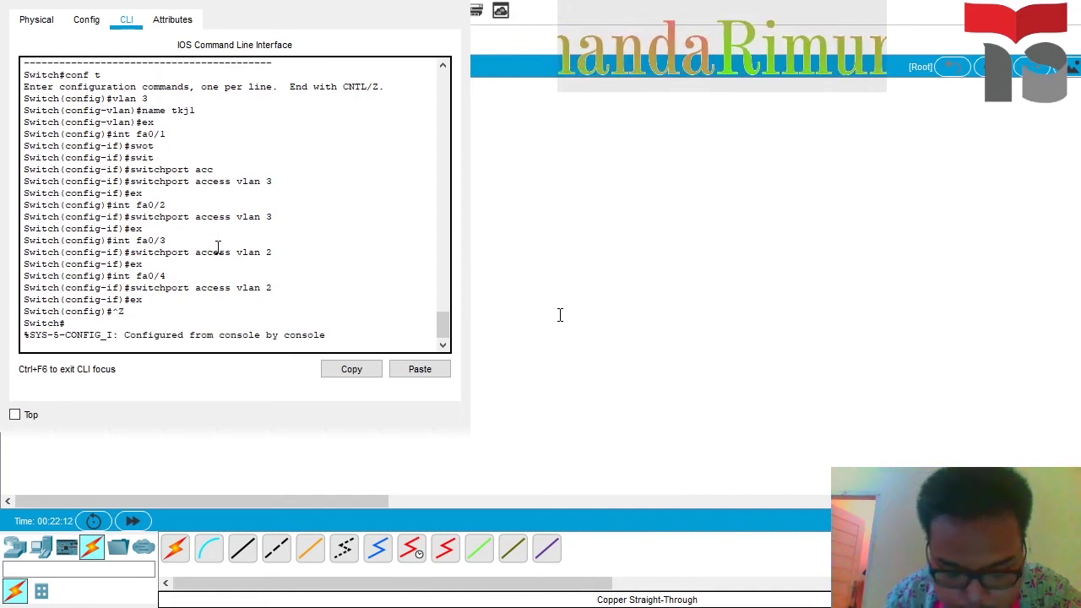
{"action": "type", "text": "show"}
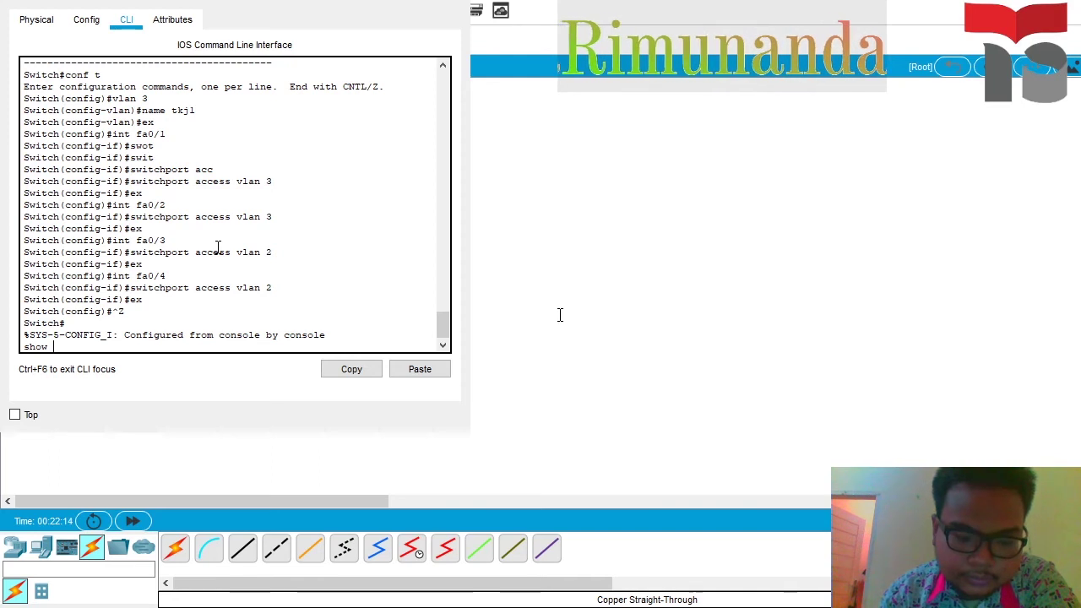
{"action": "key", "text": "BackSpace"}
{"action": "key", "text": "BackSpace"}
{"action": "key", "text": "BackSpace"}
{"action": "key", "text": "BackSpace"}
{"action": "key", "text": "Return"}
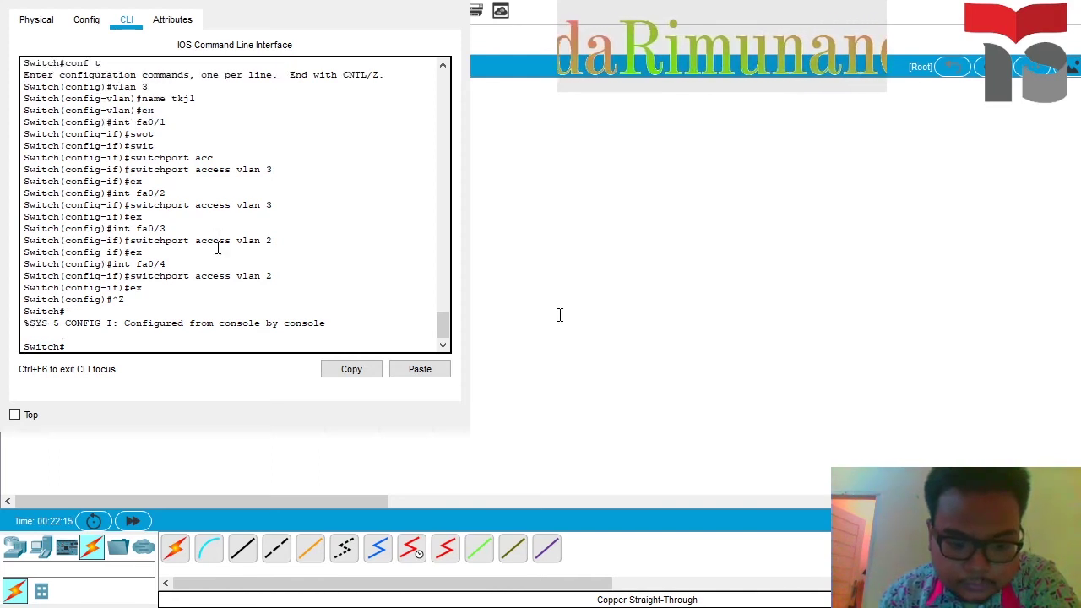
{"action": "type", "text": "sho"}
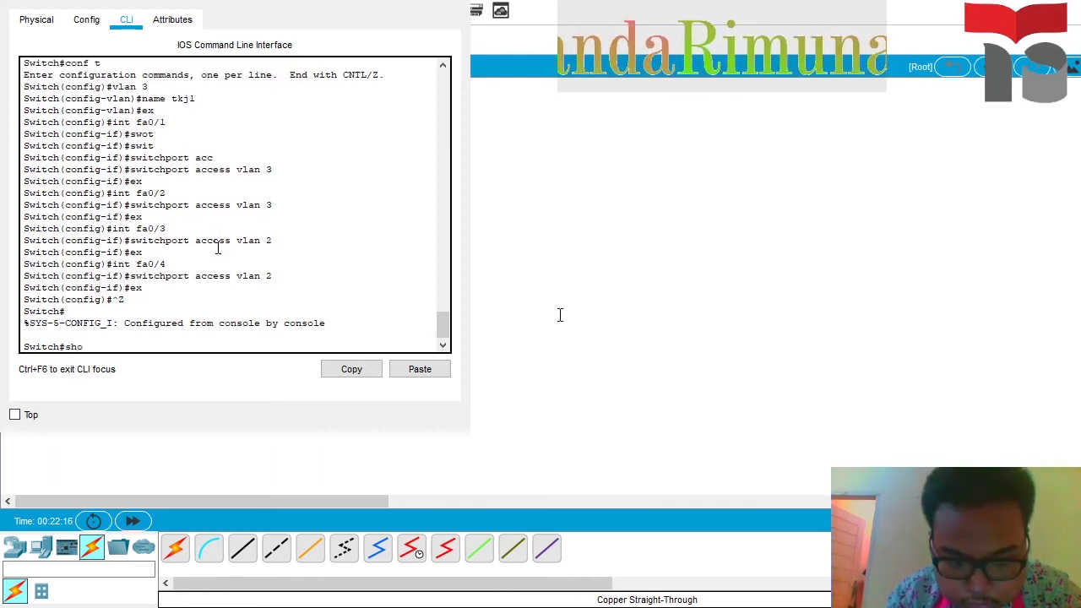
{"action": "type", "text": "w vlan"}
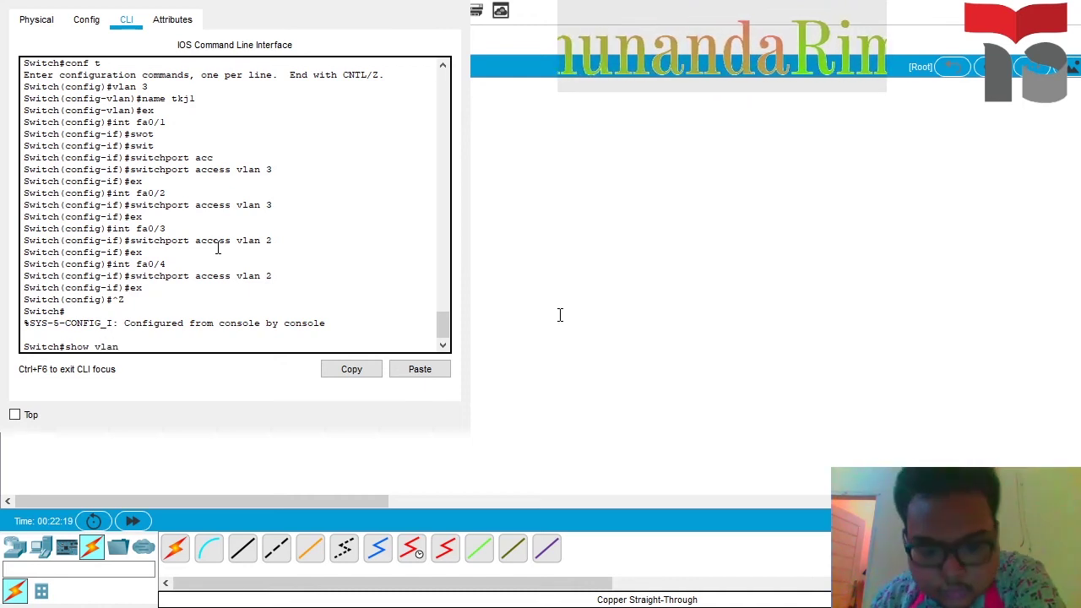
{"action": "key", "text": "Return"}
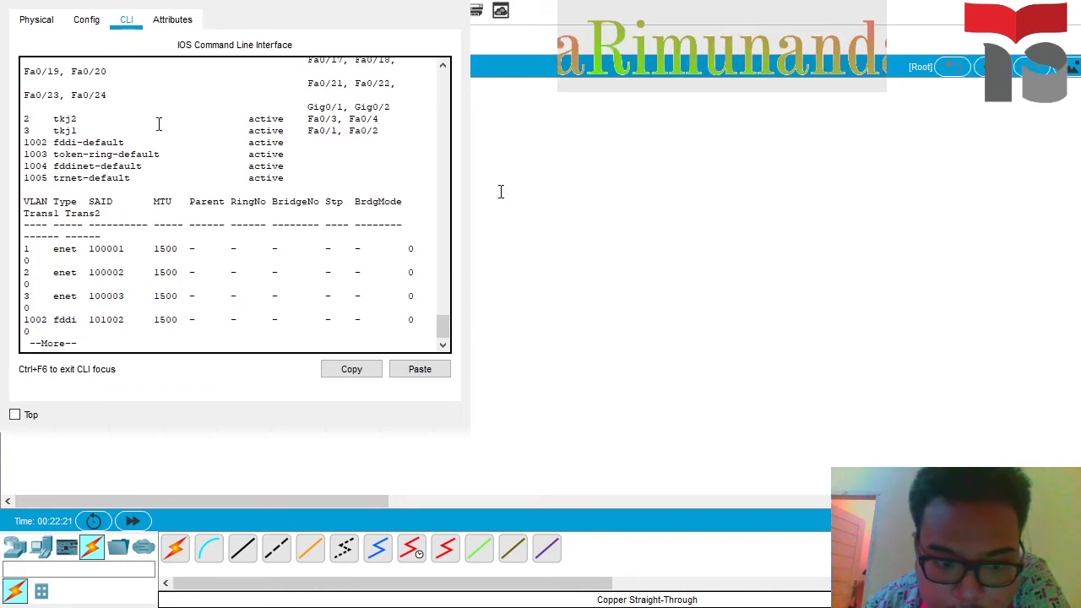
{"action": "left_click_drag", "start_coordinate": [83, 131], "coordinate": [42, 125]}
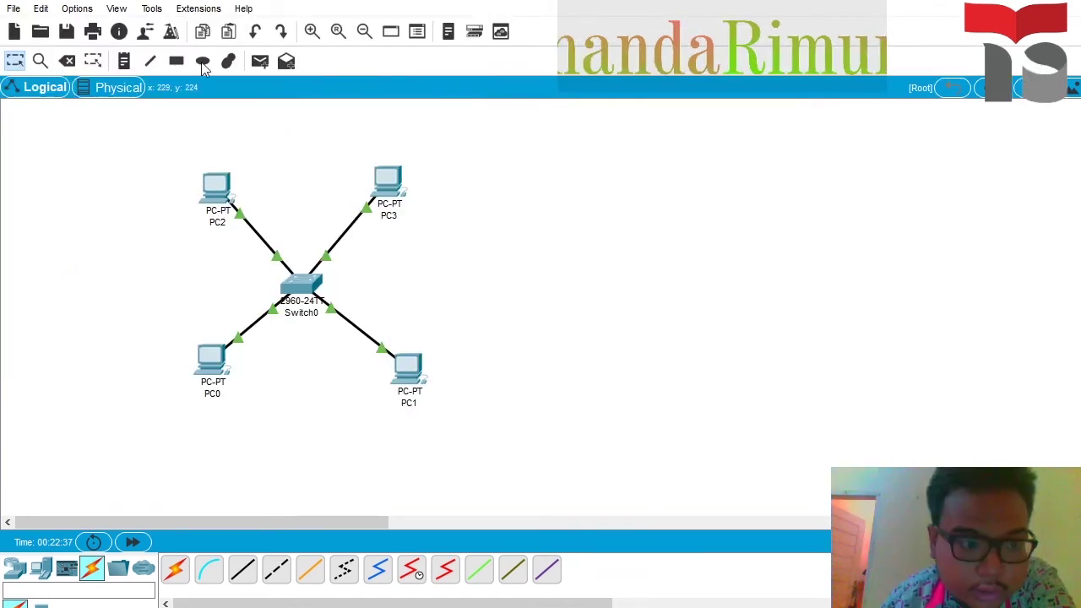
Draw a cyan filled rectangle around PC0 and PC1 to mark their VLAN group, and return to the selection tool.
{"action": "left_click", "coordinate": [176, 60]}
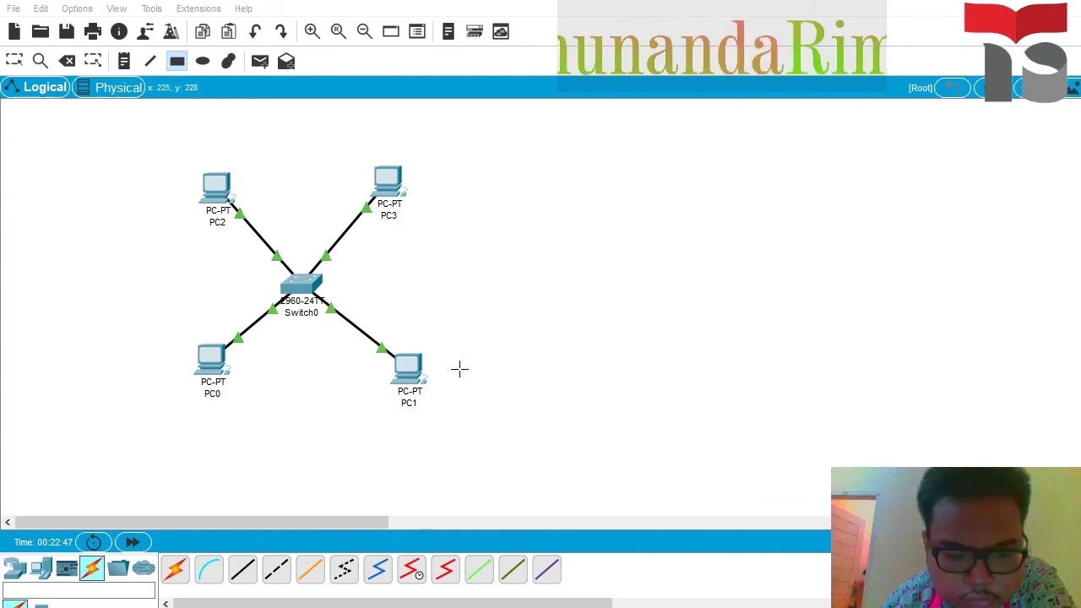
{"action": "left_click_drag", "start_coordinate": [120, 324], "coordinate": [464, 376]}
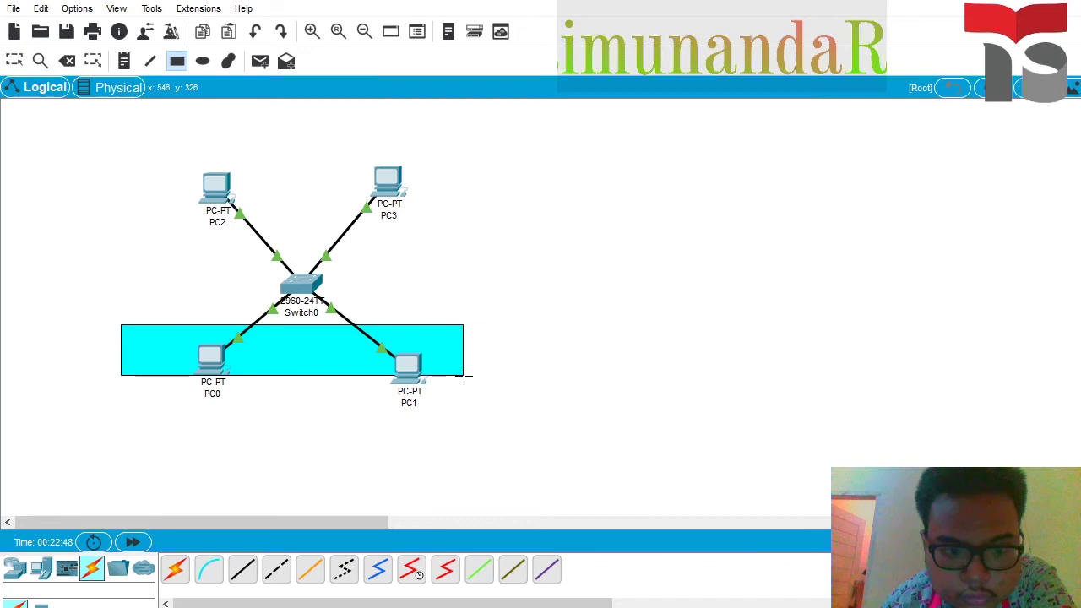
{"action": "left_click_drag", "start_coordinate": [463, 378], "coordinate": [465, 410]}
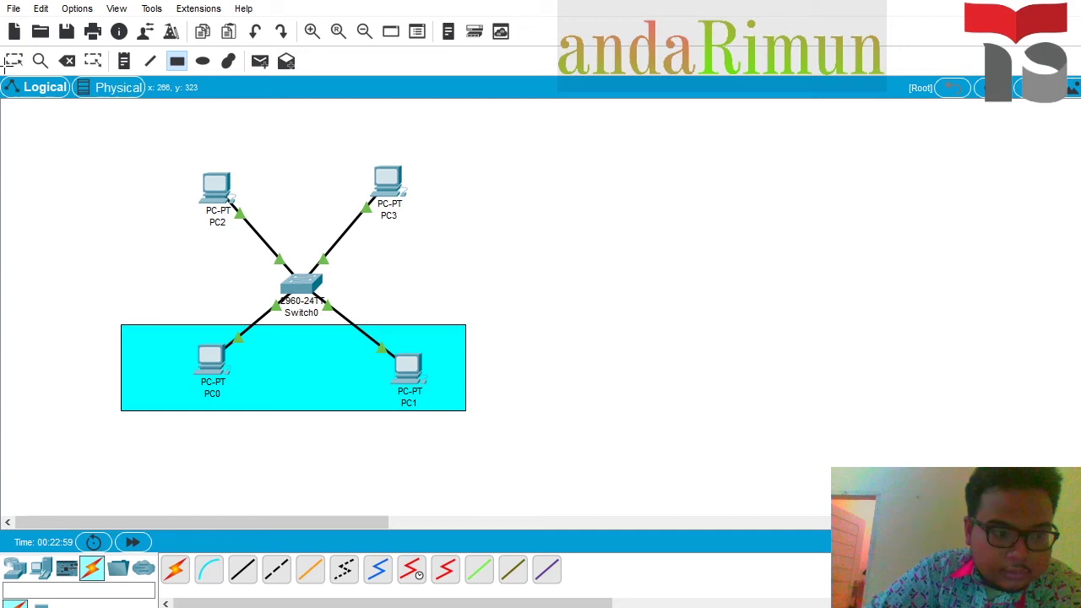
{"action": "left_click", "coordinate": [13, 63]}
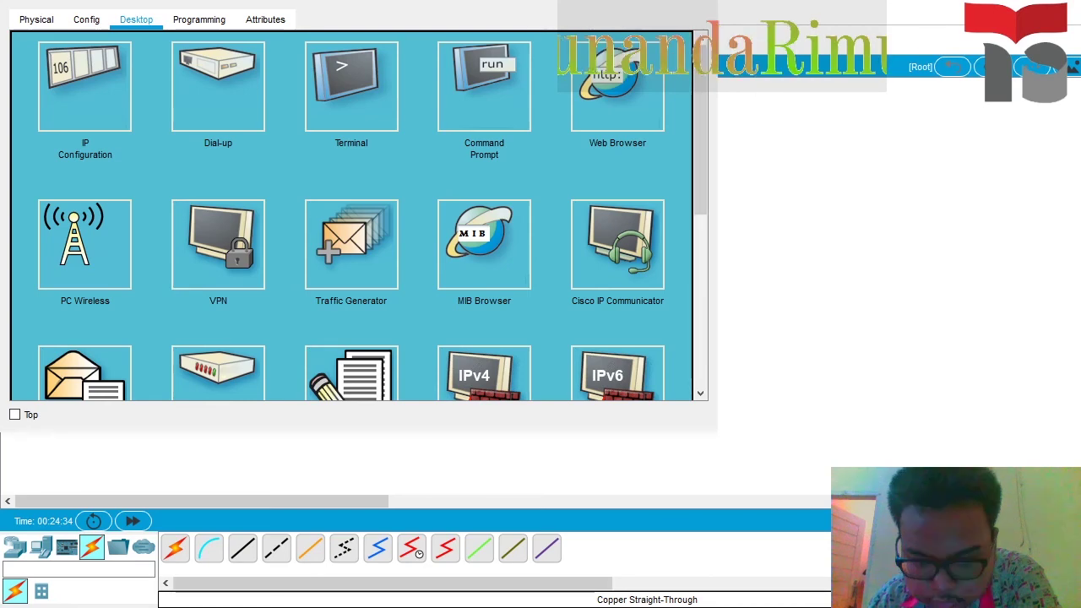
Open the Command Prompt on the PC's desktop and ping 192.168.10.2 to test connectivity.
{"action": "scroll", "coordinate": [344, 161], "scroll_direction": "down", "scroll_amount": 3}
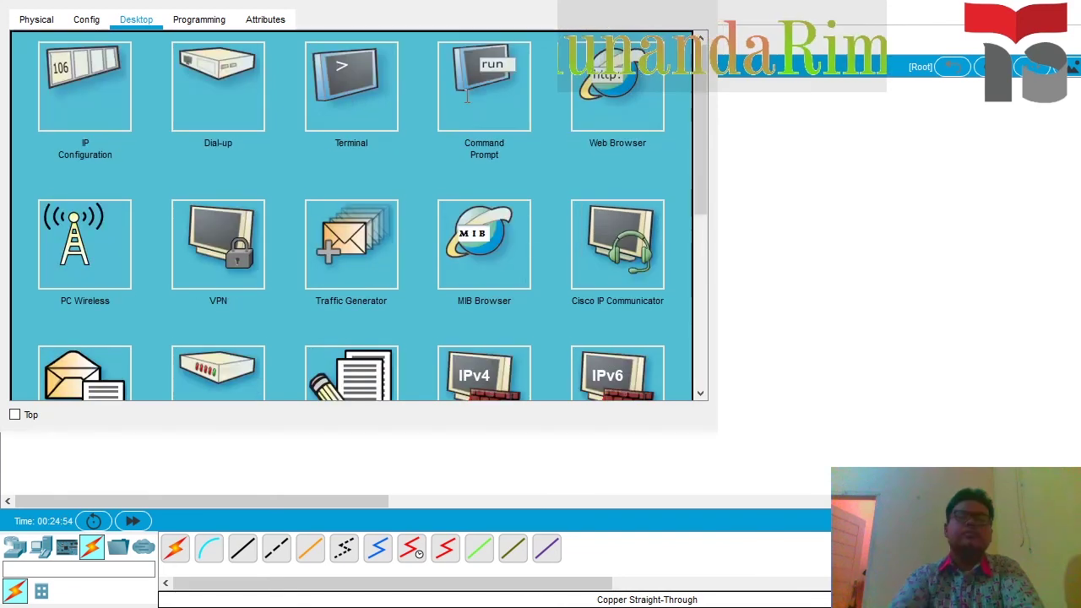
{"action": "left_click", "coordinate": [467, 95]}
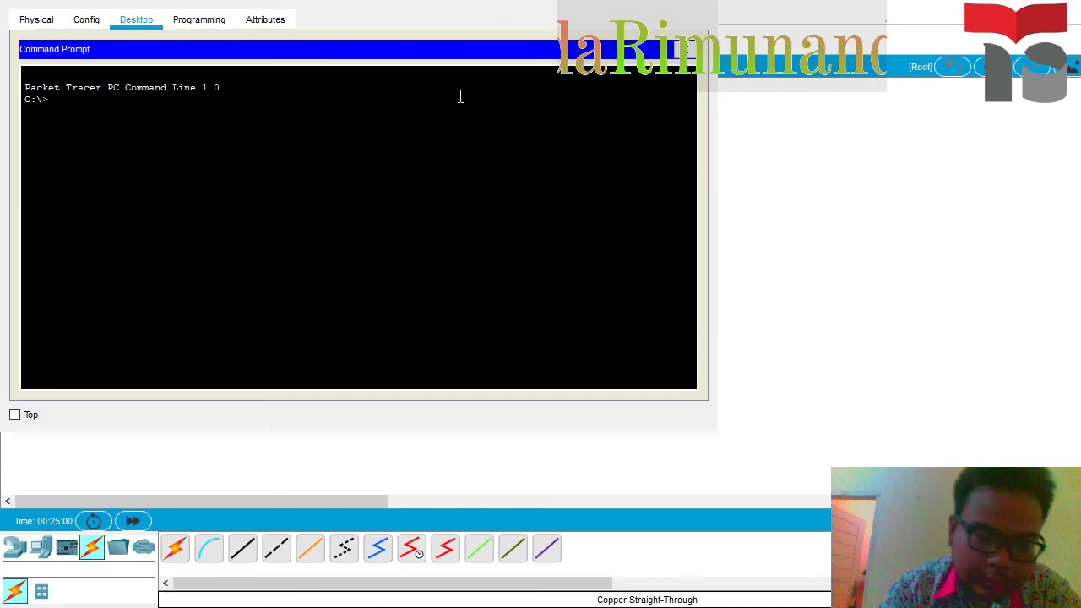
{"action": "type", "text": "ping"}
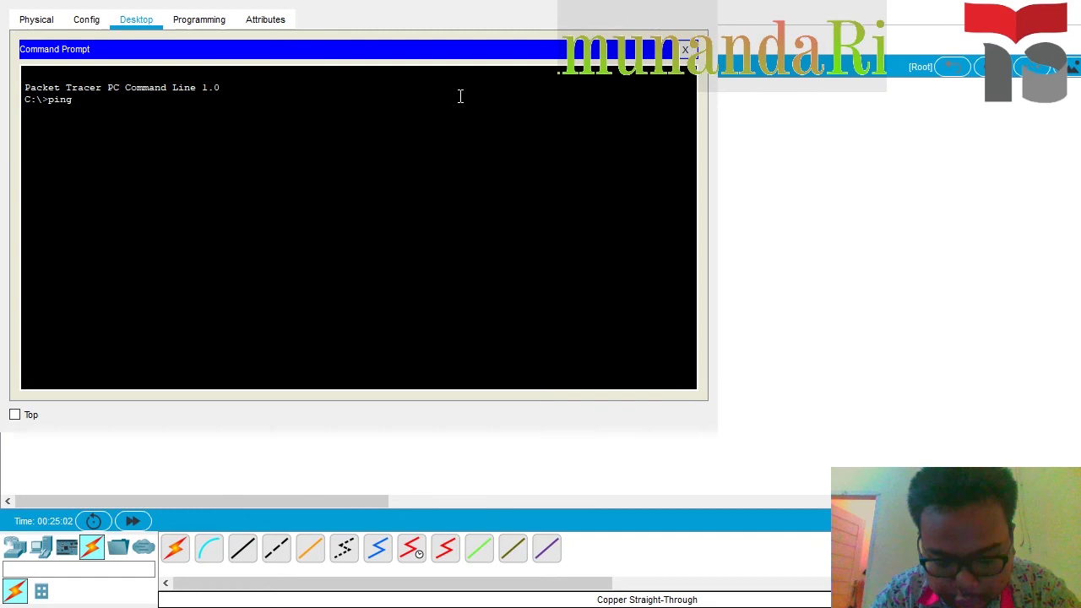
{"action": "type", "text": " 192.1"}
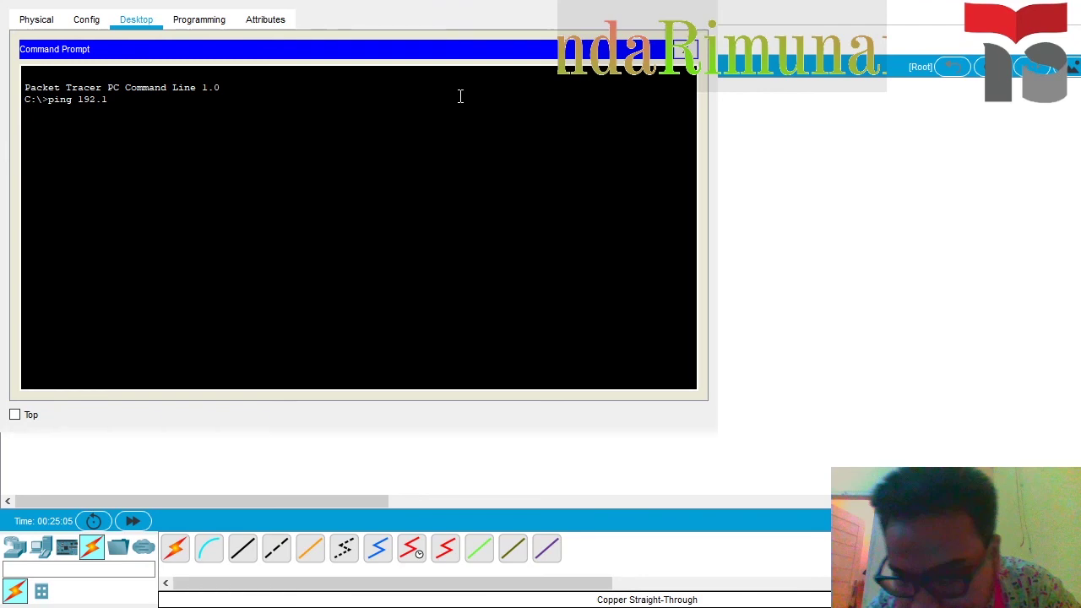
{"action": "type", "text": "68"}
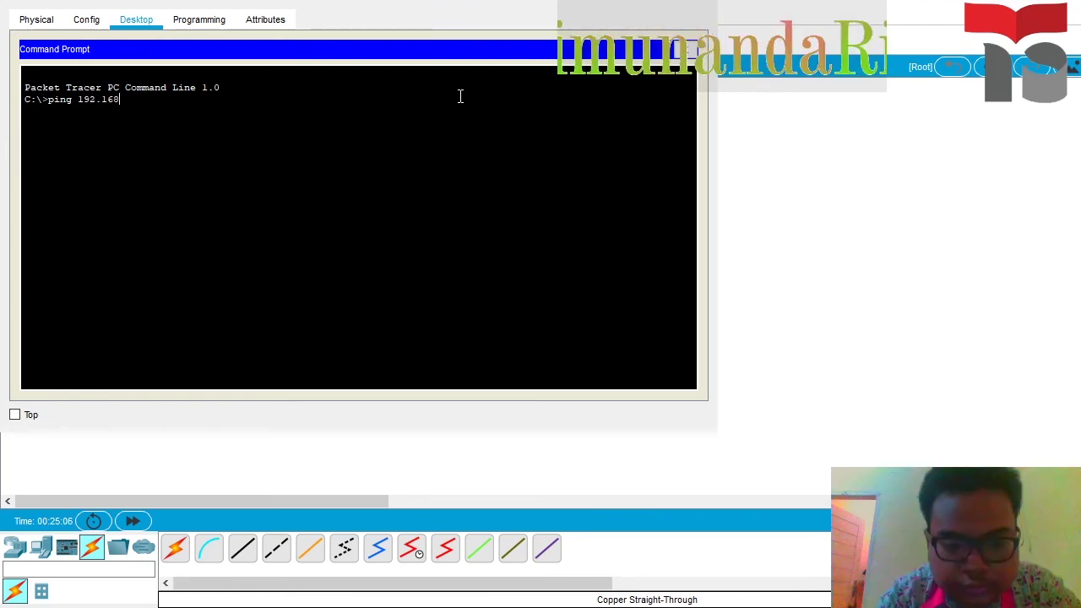
{"action": "type", "text": ".10"}
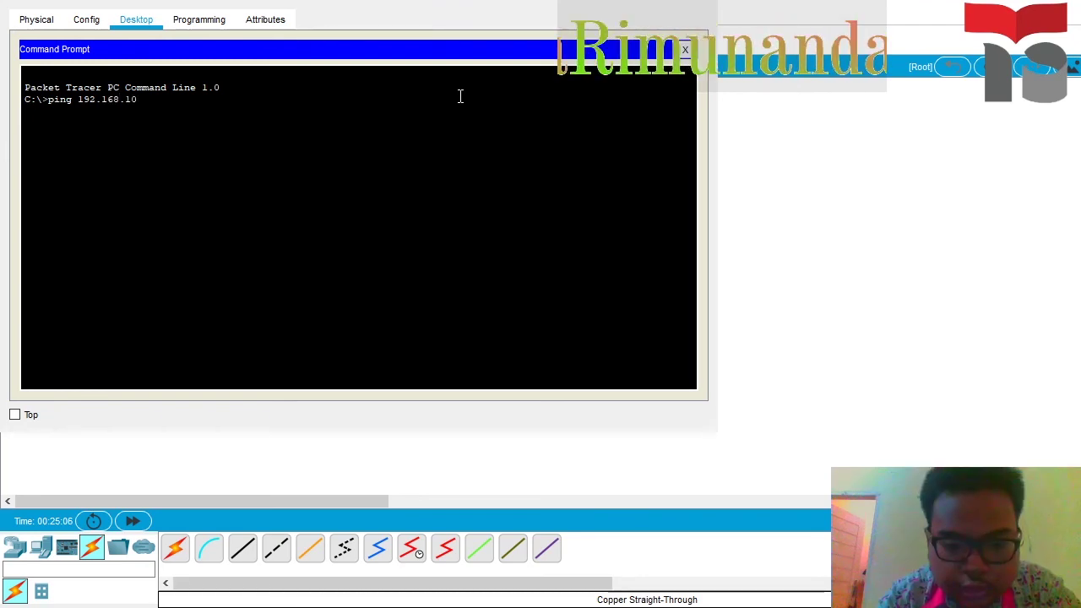
{"action": "type", "text": "."}
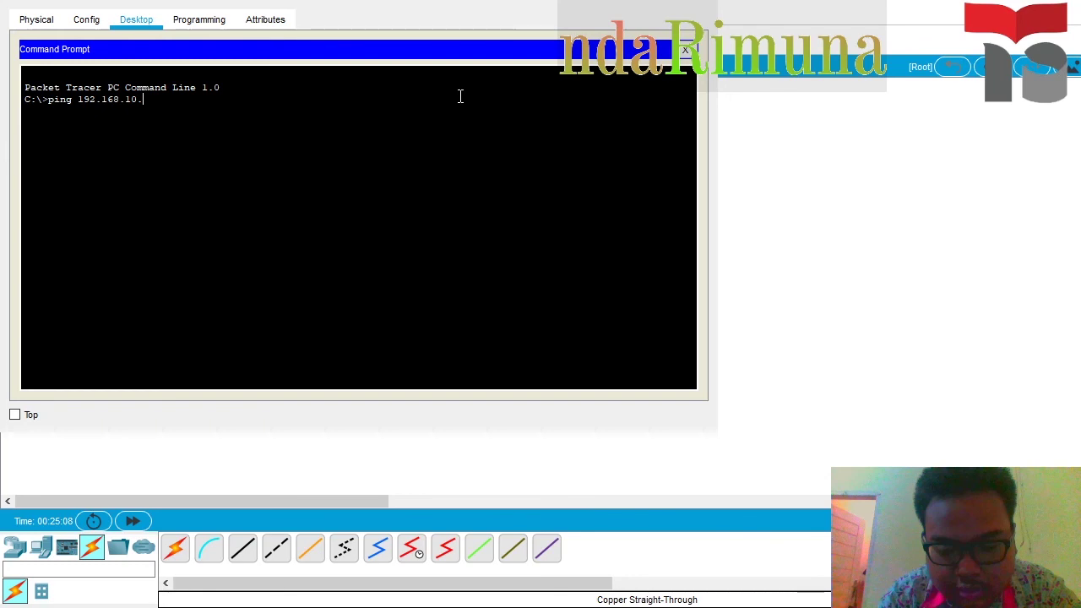
{"action": "type", "text": "2"}
{"action": "key", "text": "Return"}
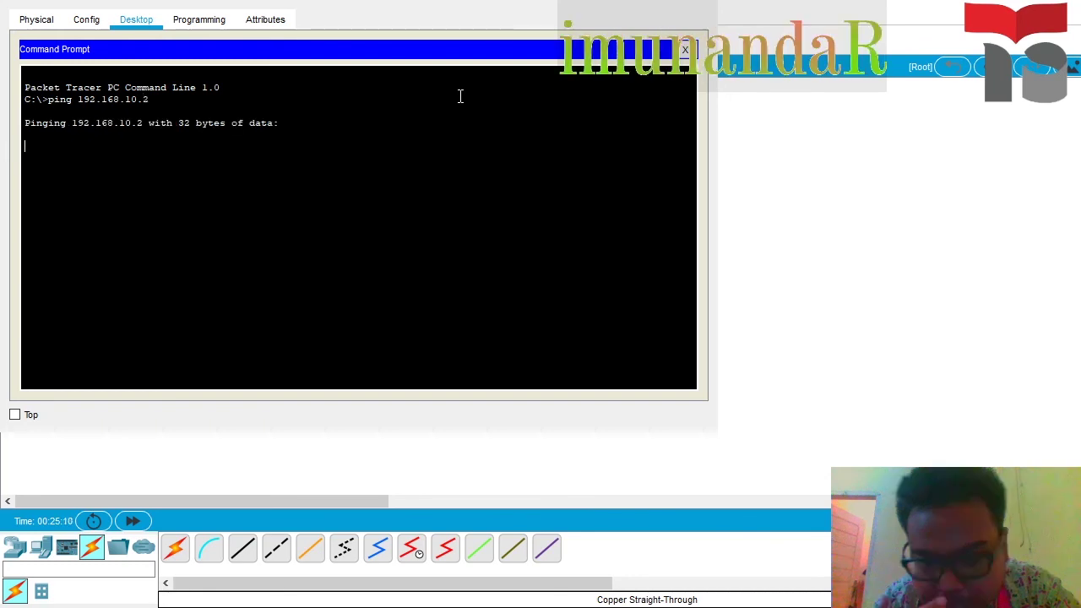